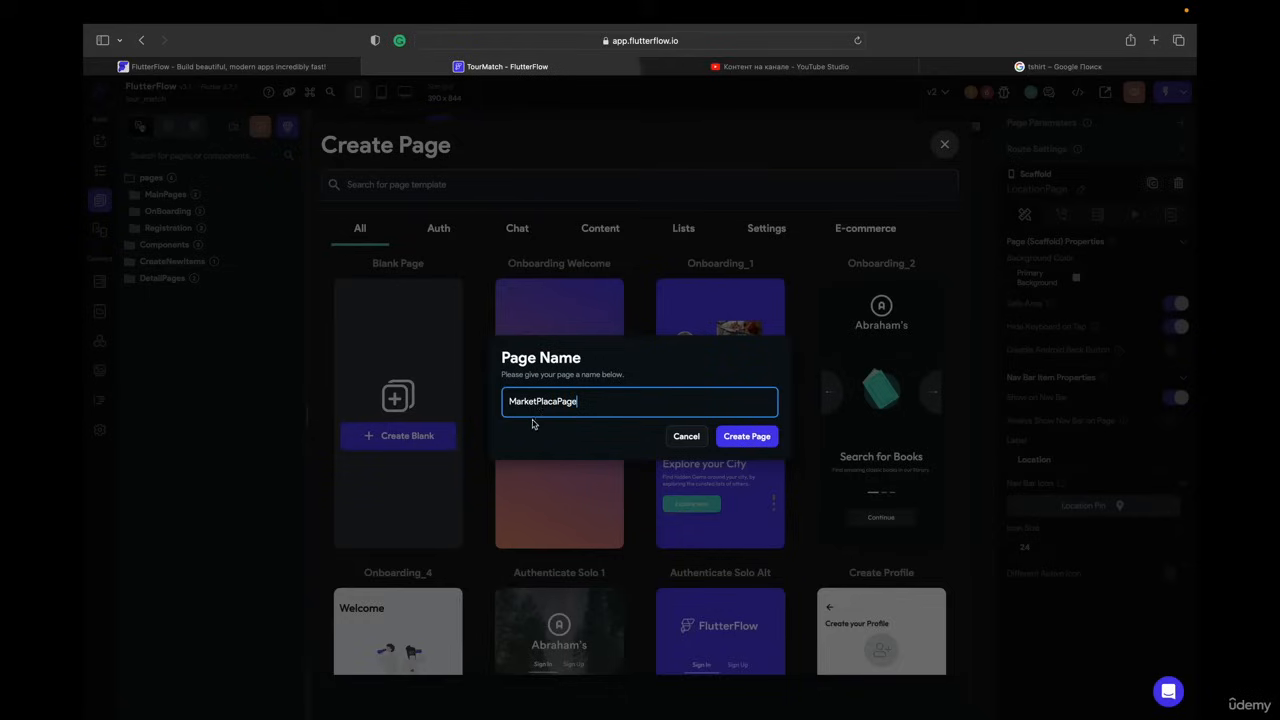
- Correct the new page's name to MarketPlacePage and create the page
{"action": "left_click", "coordinate": [554, 402]}
{"action": "key", "text": "Delete"}
{"action": "type", "text": "e"}
{"action": "left_click", "coordinate": [745, 436]}
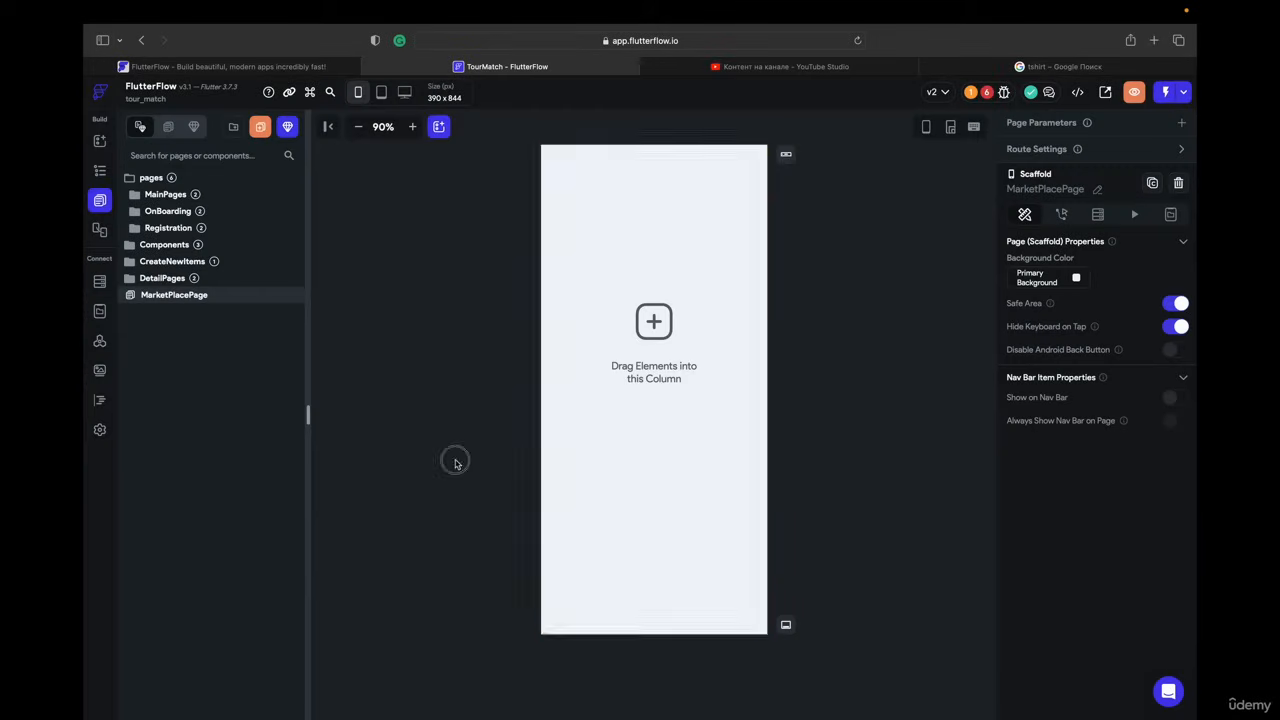
- Review the Stripe and RevenueCat payment options in the app settings and return to the page
{"action": "left_click", "coordinate": [99, 429]}
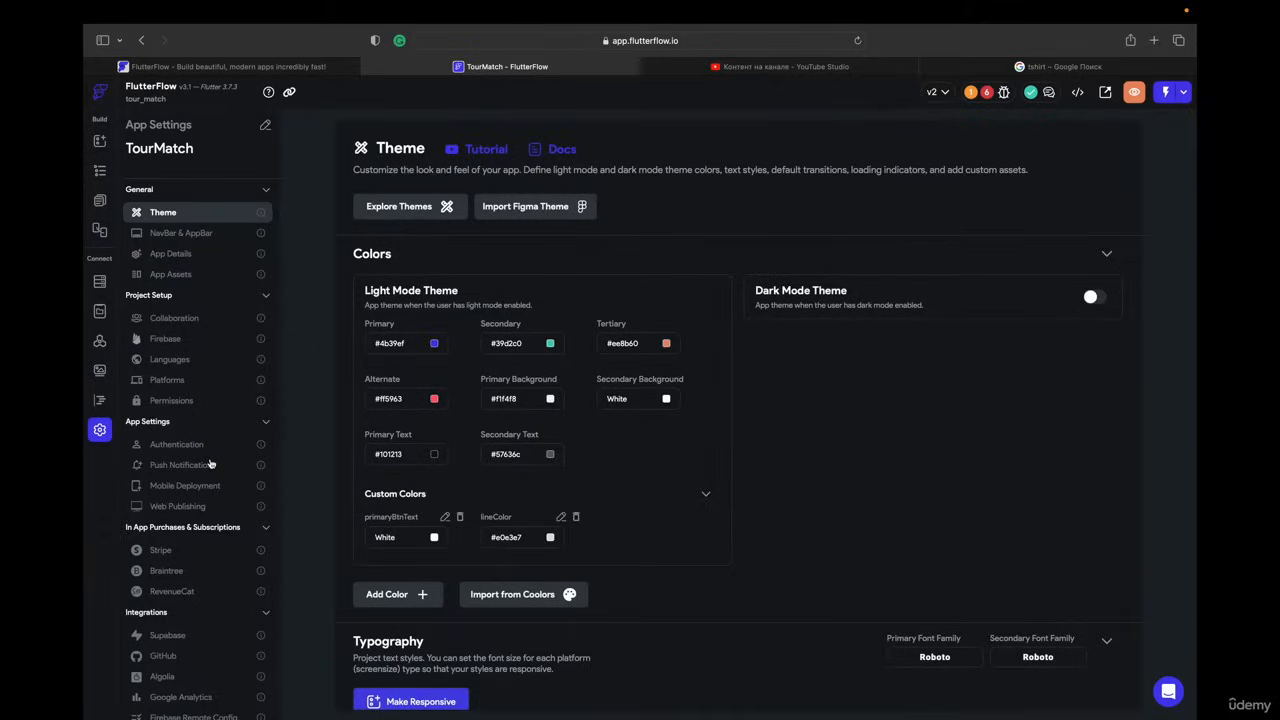
{"action": "left_click", "coordinate": [196, 591]}
{"action": "left_click", "coordinate": [173, 551]}
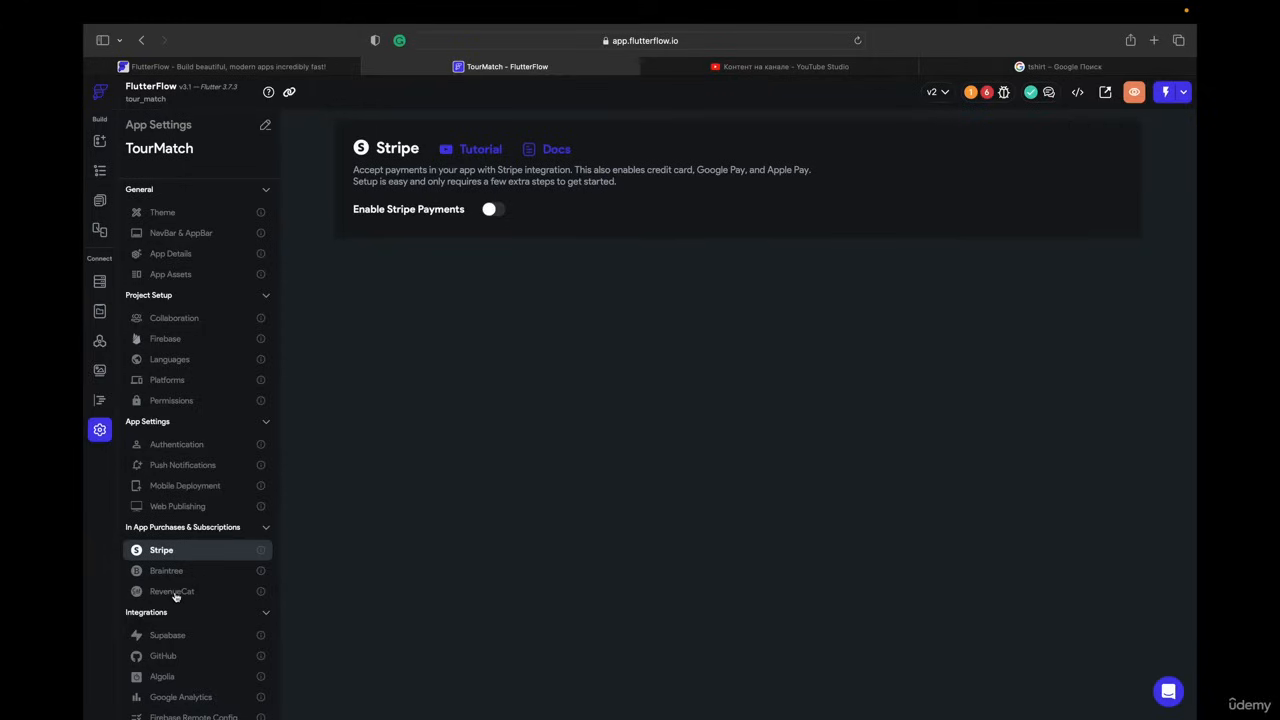
{"action": "left_click", "coordinate": [176, 596]}
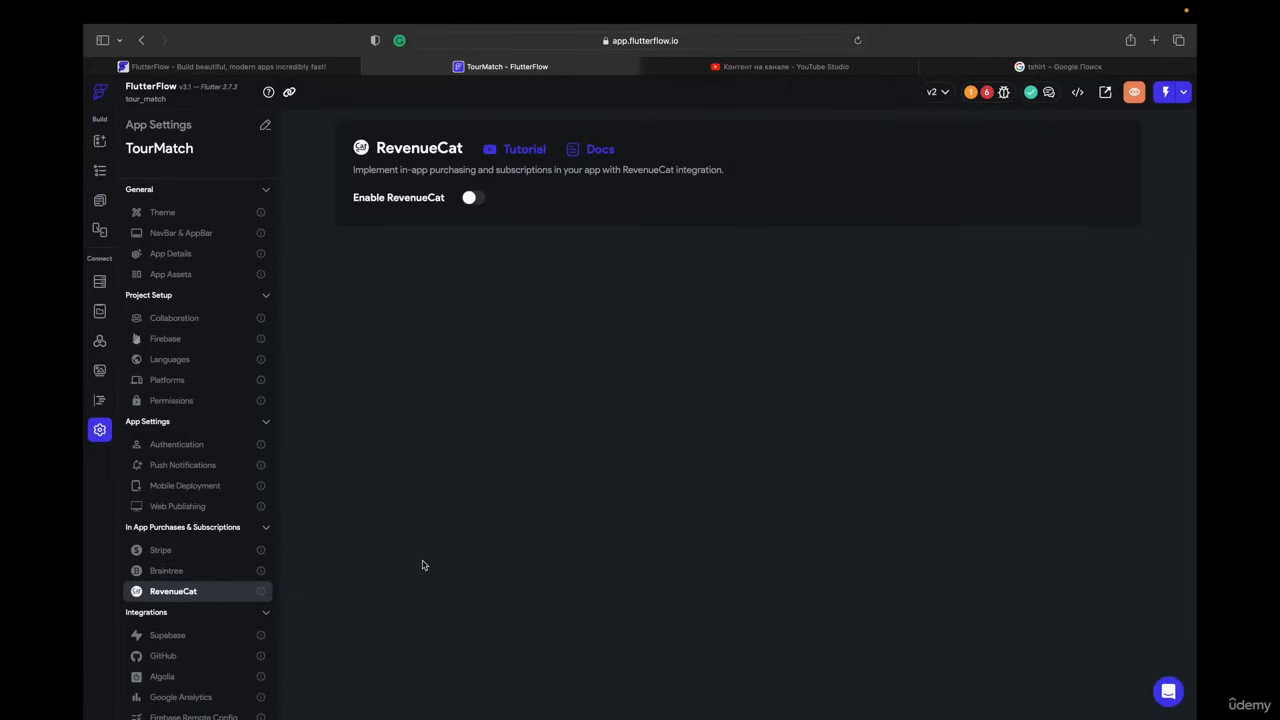
{"action": "left_click", "coordinate": [100, 200]}
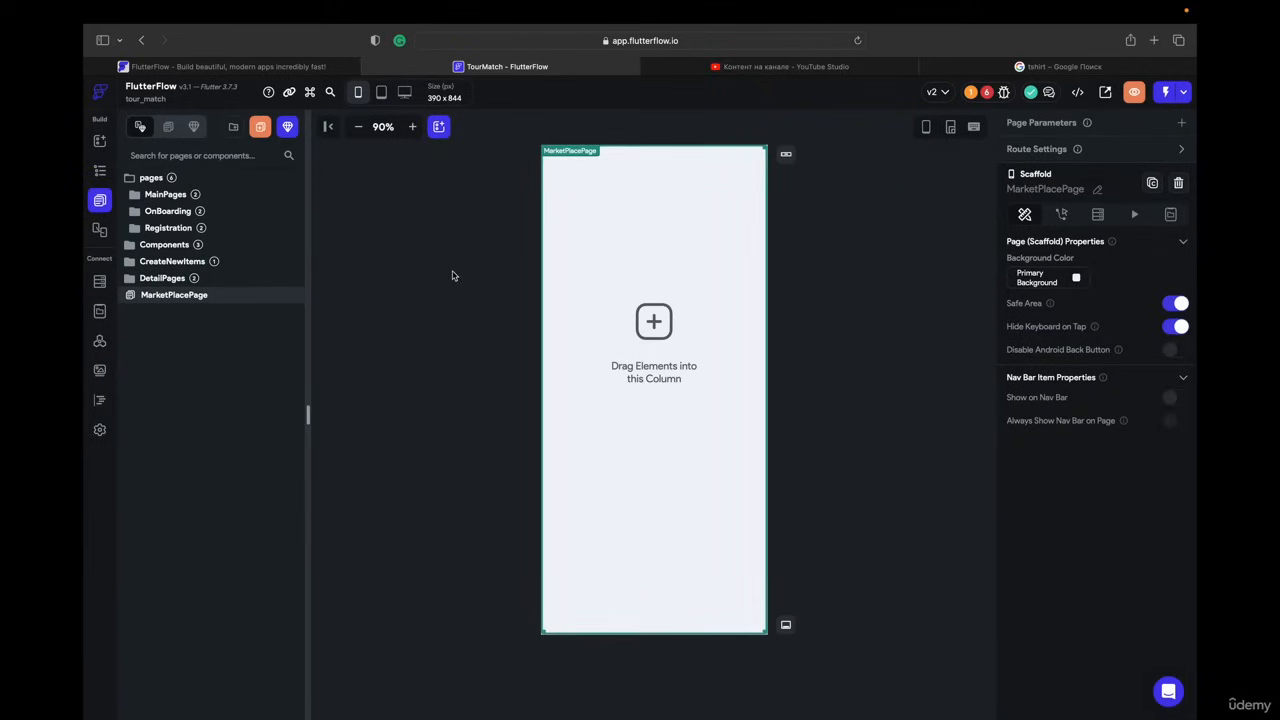
- Add an Image widget to MarketPlacePage and set the column's cross axis alignment to Stretch
{"action": "left_click", "coordinate": [100, 141]}
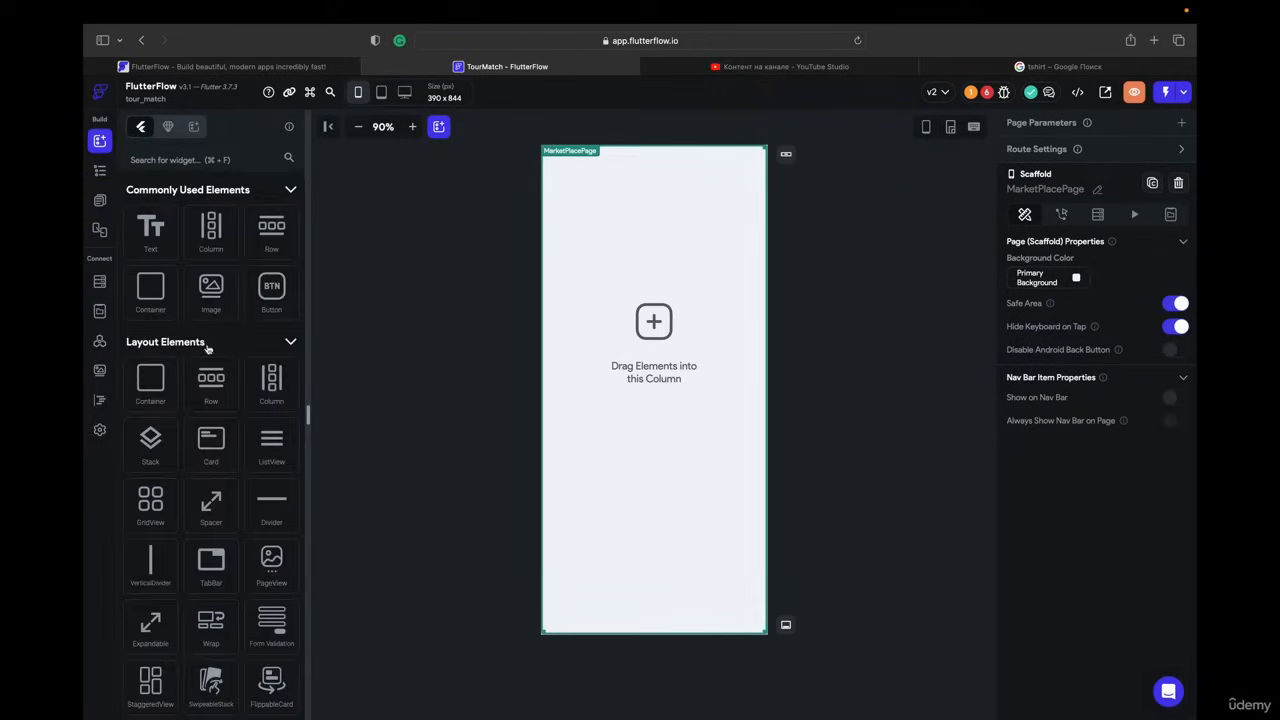
{"action": "left_click_drag", "start_coordinate": [211, 287], "coordinate": [714, 323]}
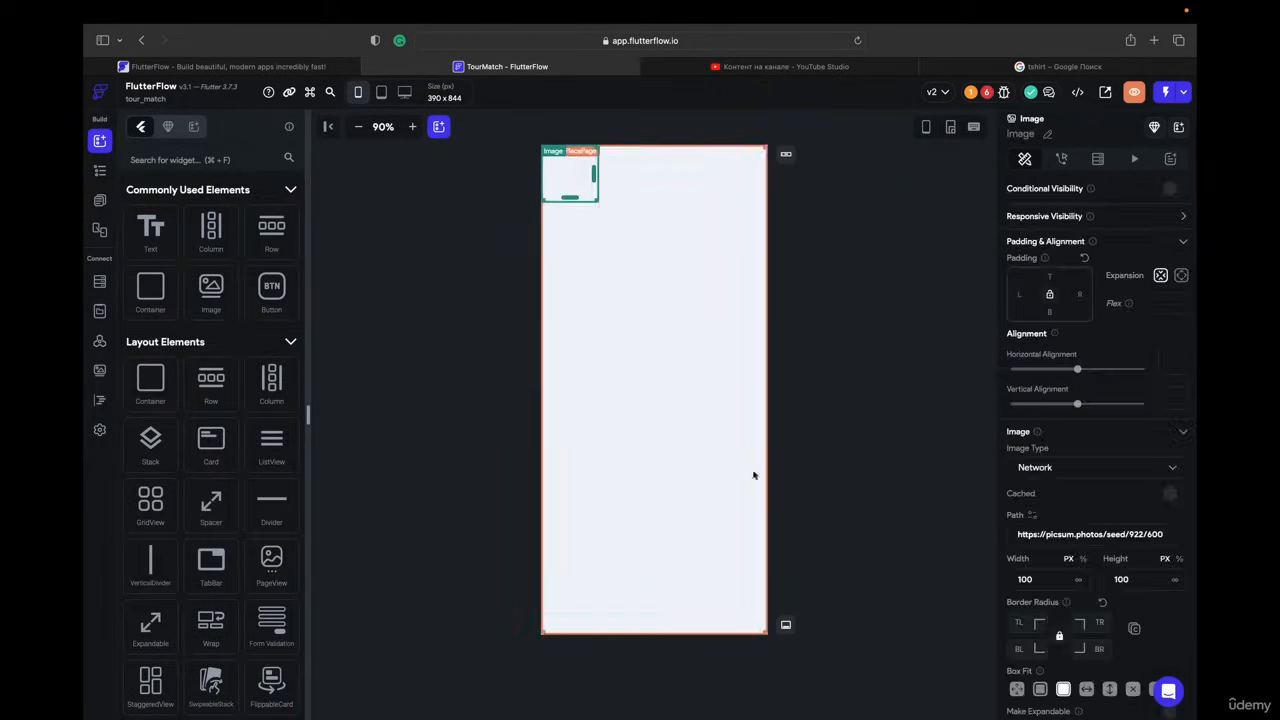
{"action": "left_click", "coordinate": [560, 467]}
{"action": "left_click", "coordinate": [1088, 538]}
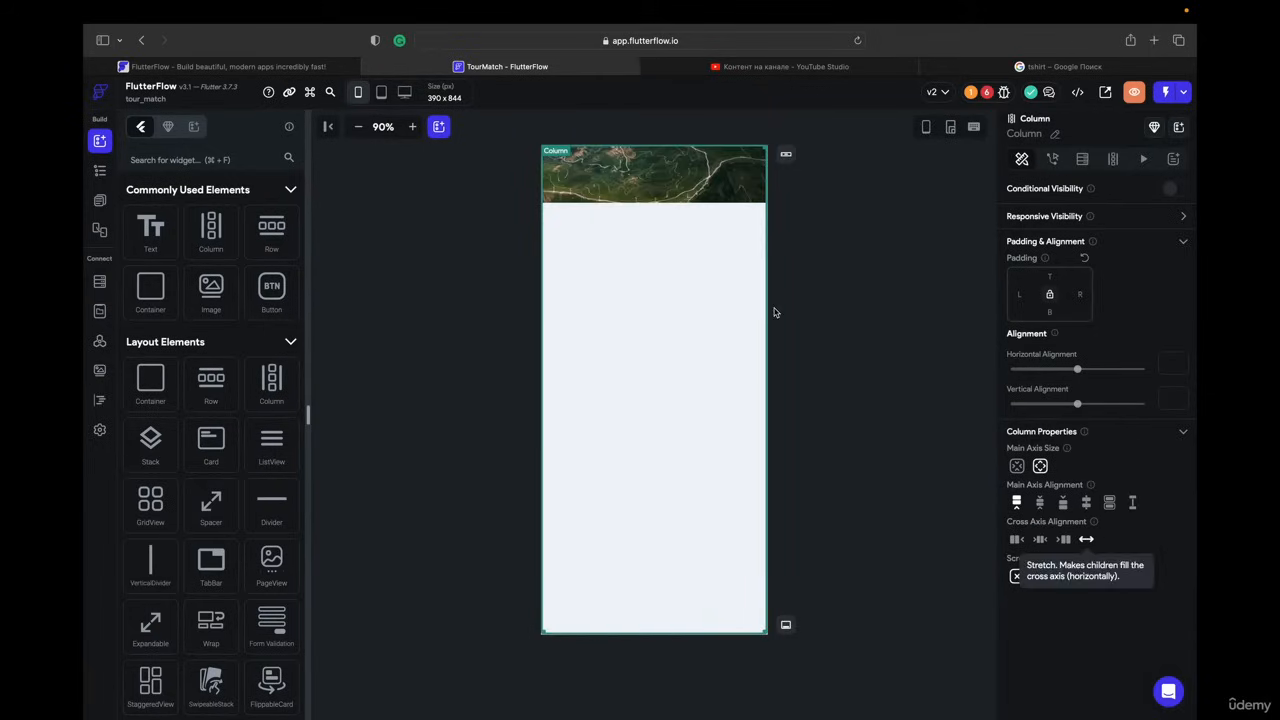
- Switch the image to the asset s-l500.jpg and enlarge its height to about 391 px
{"action": "left_click", "coordinate": [699, 196]}
{"action": "left_click", "coordinate": [1021, 474]}
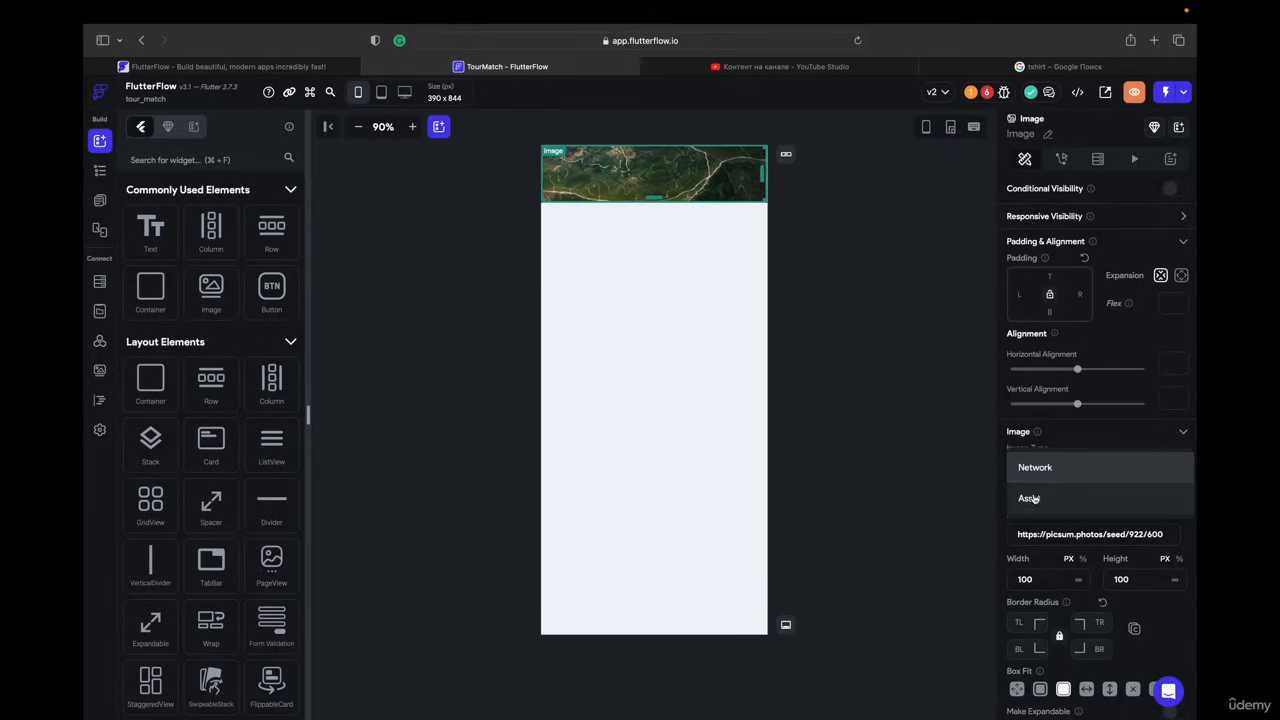
{"action": "left_click", "coordinate": [1035, 497]}
{"action": "left_click", "coordinate": [1056, 517]}
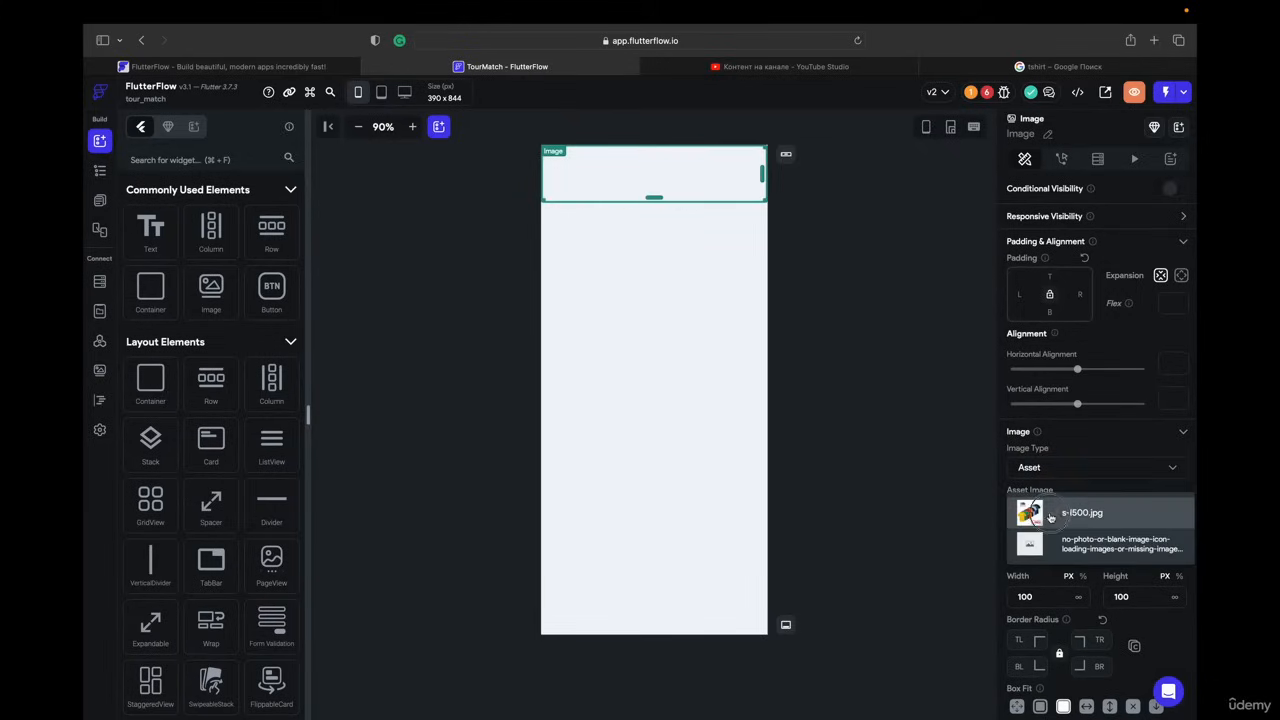
{"action": "left_click", "coordinate": [1056, 517]}
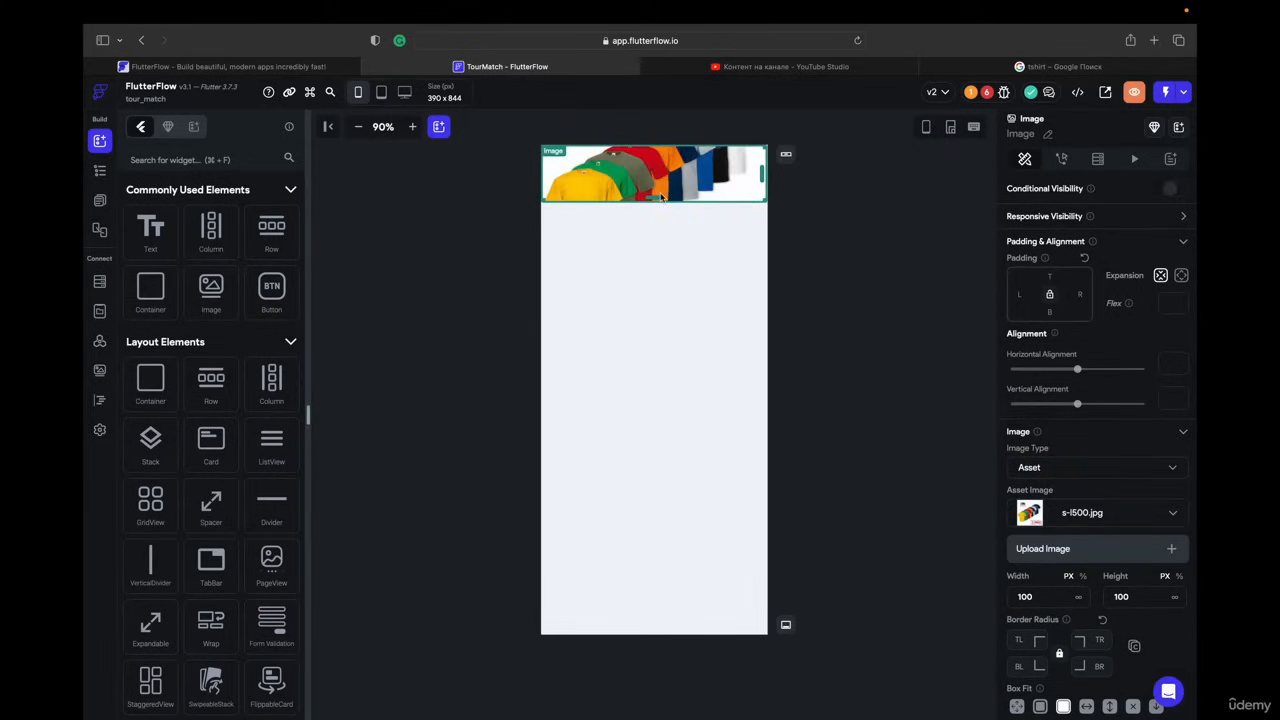
{"action": "left_click_drag", "start_coordinate": [655, 199], "coordinate": [665, 368]}
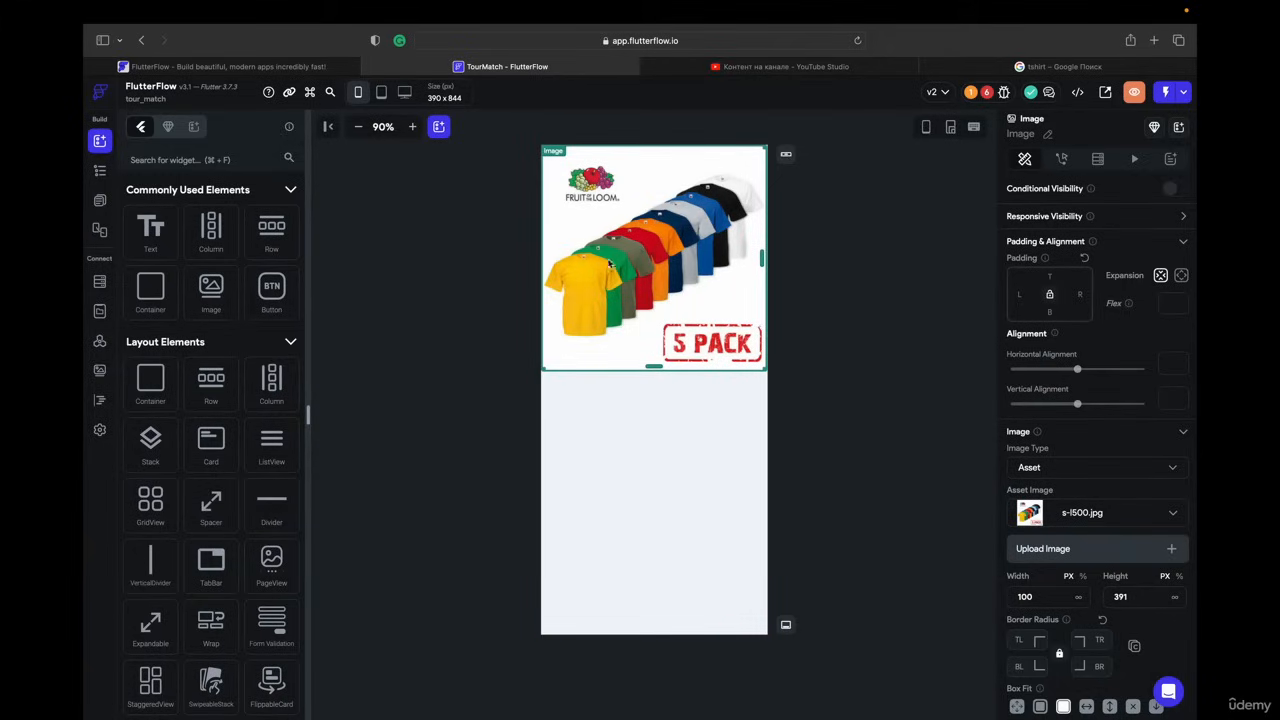
- Add a text below the image reading "Buy our T-Shirt" with left padding 12 and the Title 3 style
{"action": "left_click", "coordinate": [406, 373]}
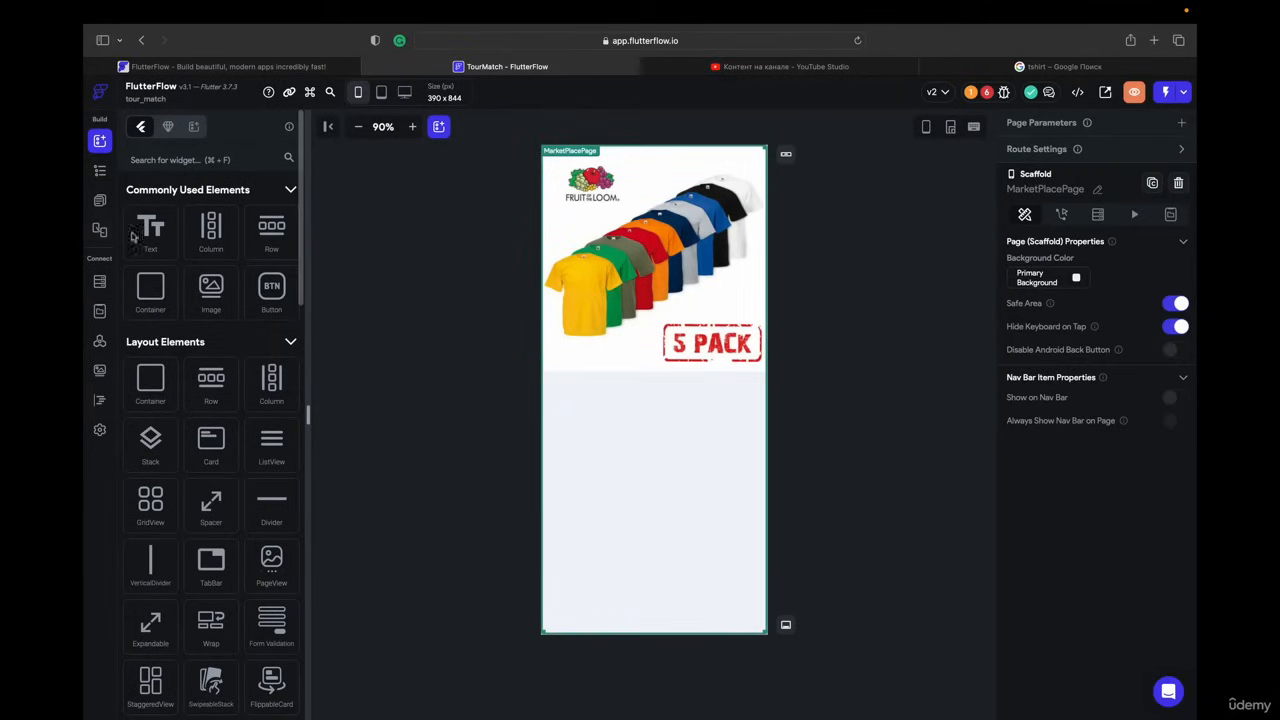
{"action": "left_click_drag", "start_coordinate": [140, 236], "coordinate": [674, 462]}
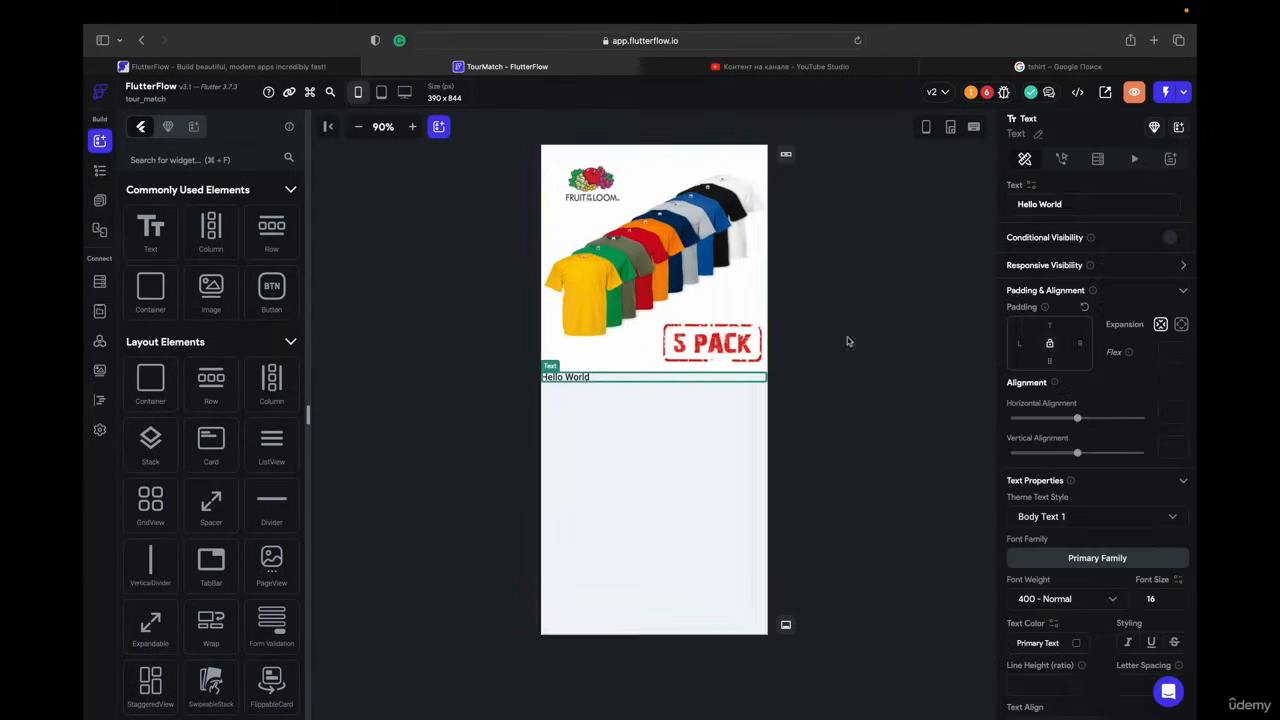
{"action": "left_click", "coordinate": [1017, 344]}
{"action": "type", "text": "12"}
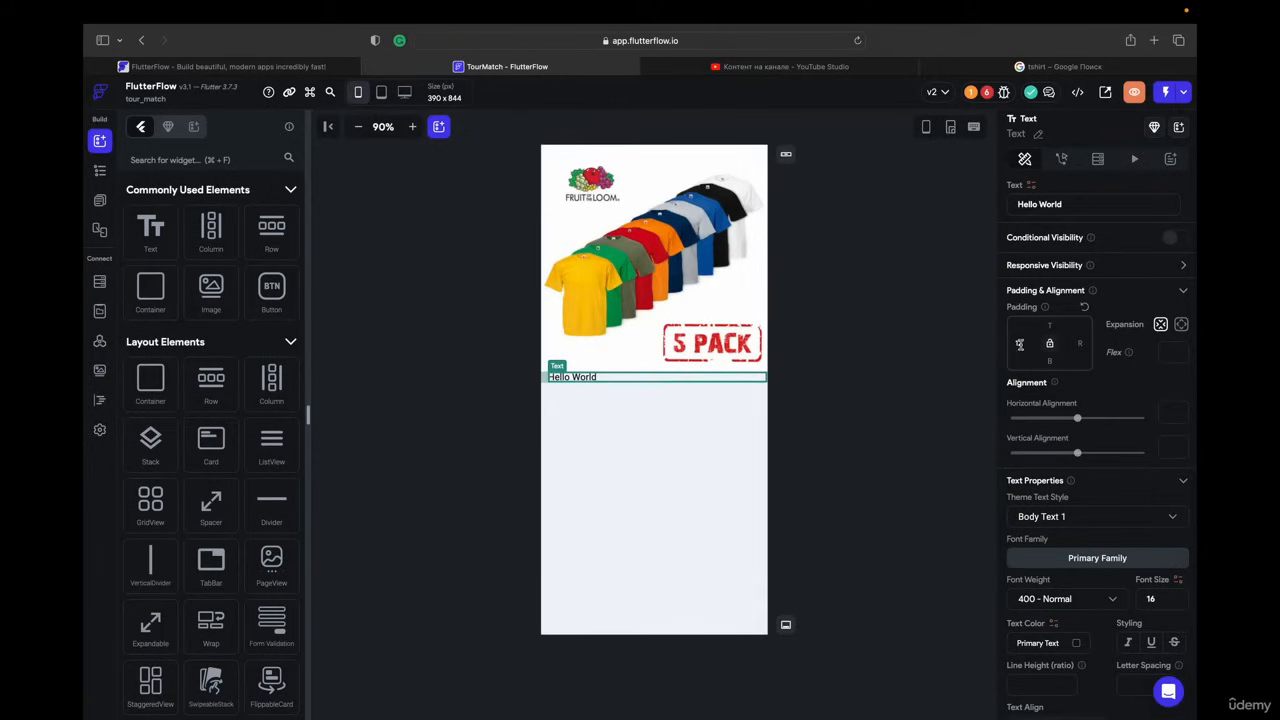
{"action": "left_click_drag", "start_coordinate": [1066, 206], "coordinate": [845, 202]}
{"action": "type", "text": "Buy our T-Shirt"}
{"action": "left_click", "coordinate": [1050, 516]}
{"action": "left_click", "coordinate": [1075, 416]}
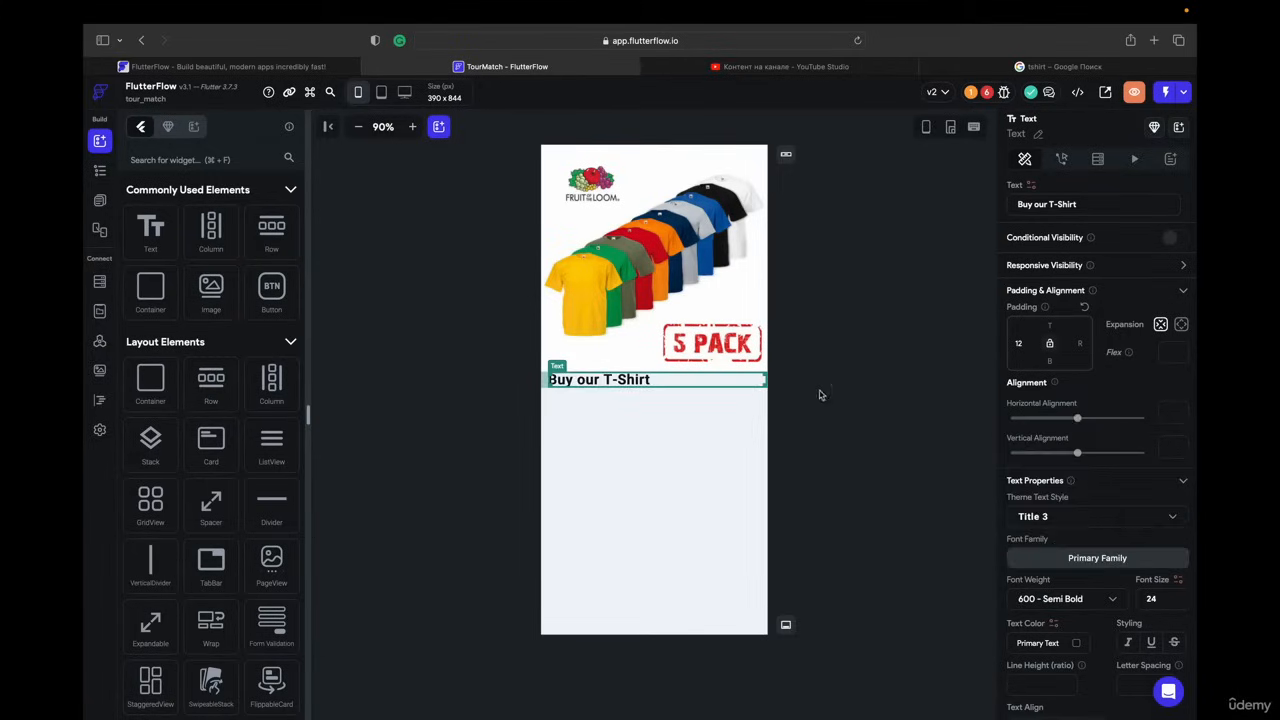
- Add a second text under the title reading "Choose your favourite color" with left padding 12
{"action": "left_click", "coordinate": [820, 394]}
{"action": "left_click_drag", "start_coordinate": [150, 230], "coordinate": [634, 499]}
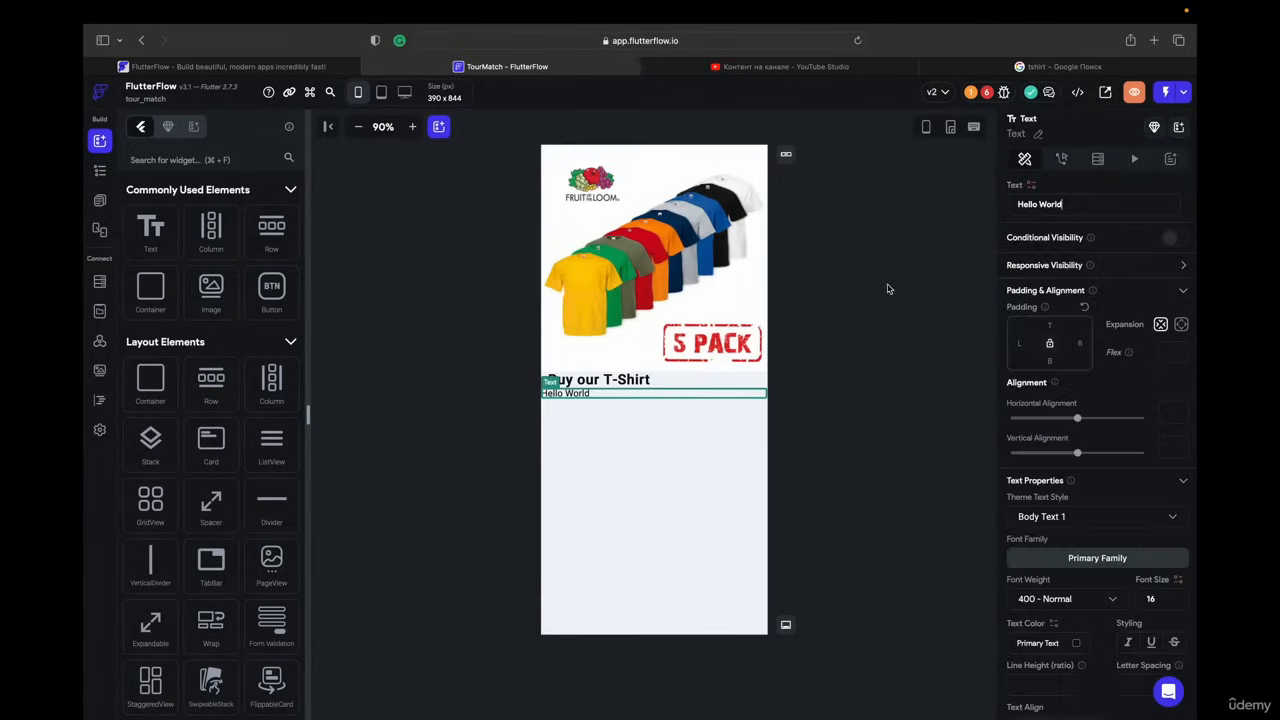
{"action": "triple_click", "coordinate": [1084, 206]}
{"action": "type", "text": "Choo"}
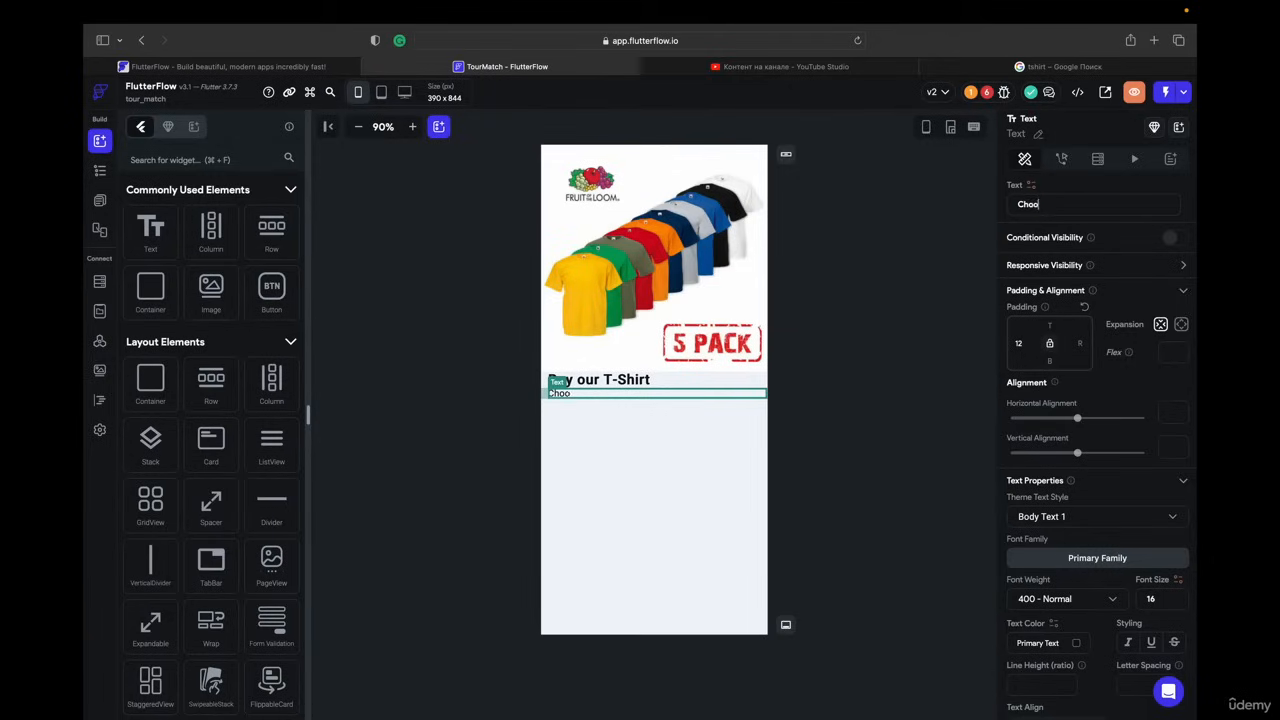
{"action": "type", "text": "se your favourite color"}
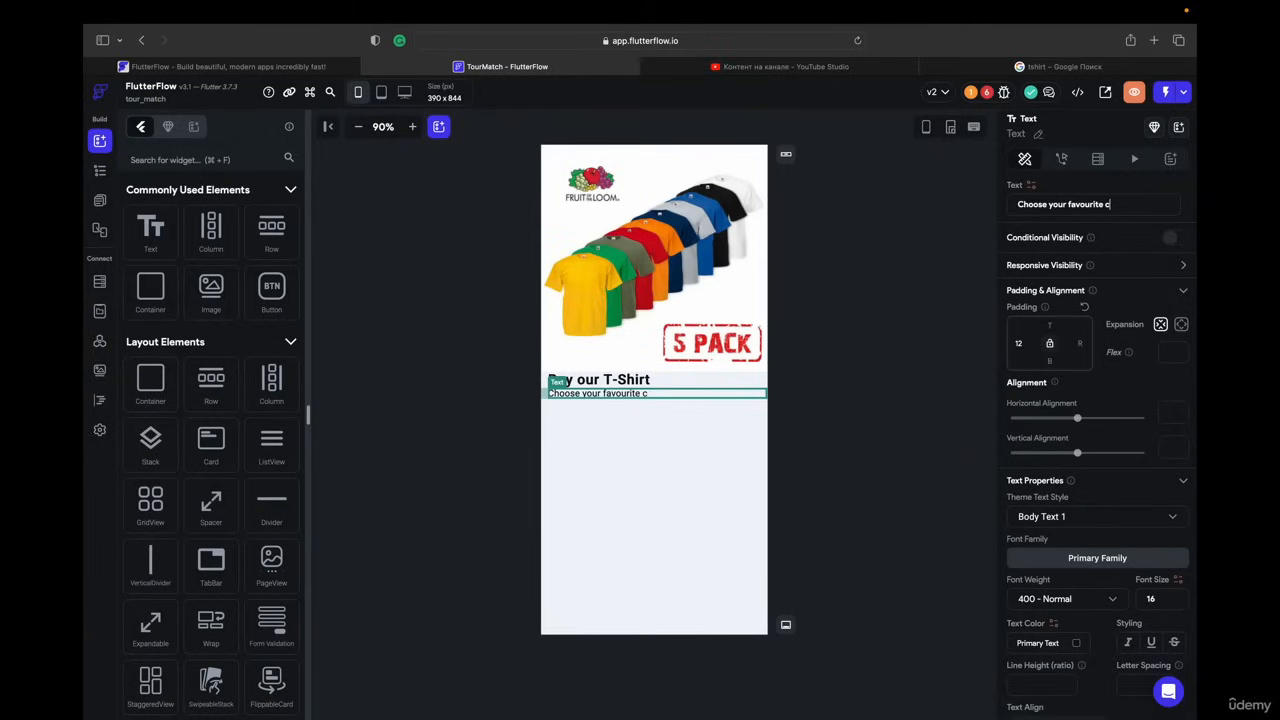
- Add a Row under the color text with left, right and top padding of 12
{"action": "left_click", "coordinate": [431, 311]}
{"action": "left_click_drag", "start_coordinate": [278, 225], "coordinate": [660, 572]}
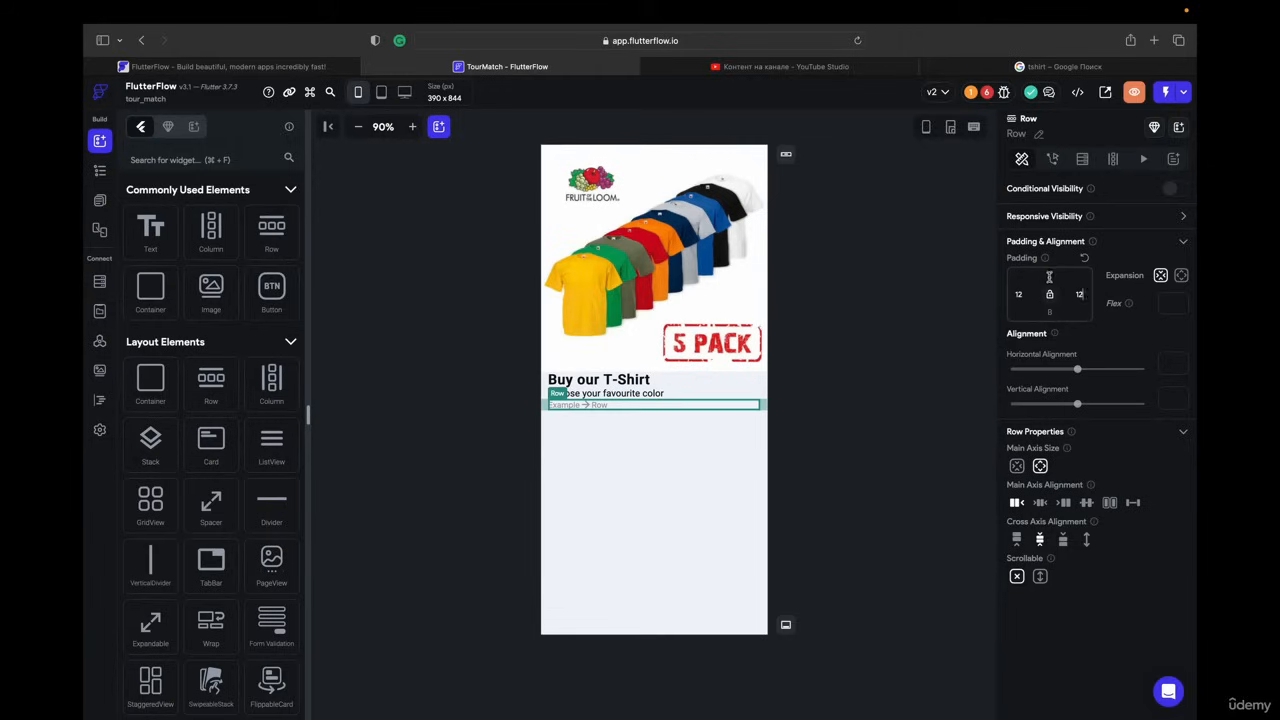
{"action": "left_click", "coordinate": [892, 450]}
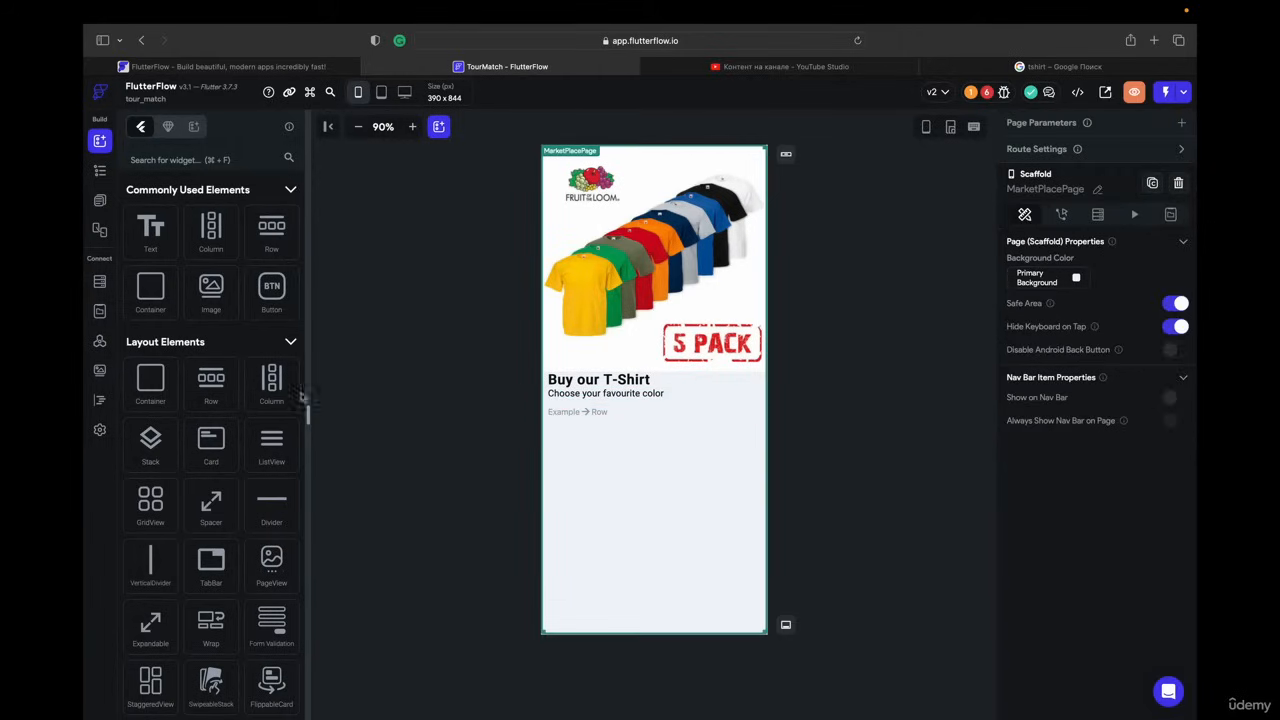
- Place a container in the row, 50 px wide and 30 px high, filled with the Primary theme color
{"action": "left_click_drag", "start_coordinate": [166, 296], "coordinate": [601, 413]}
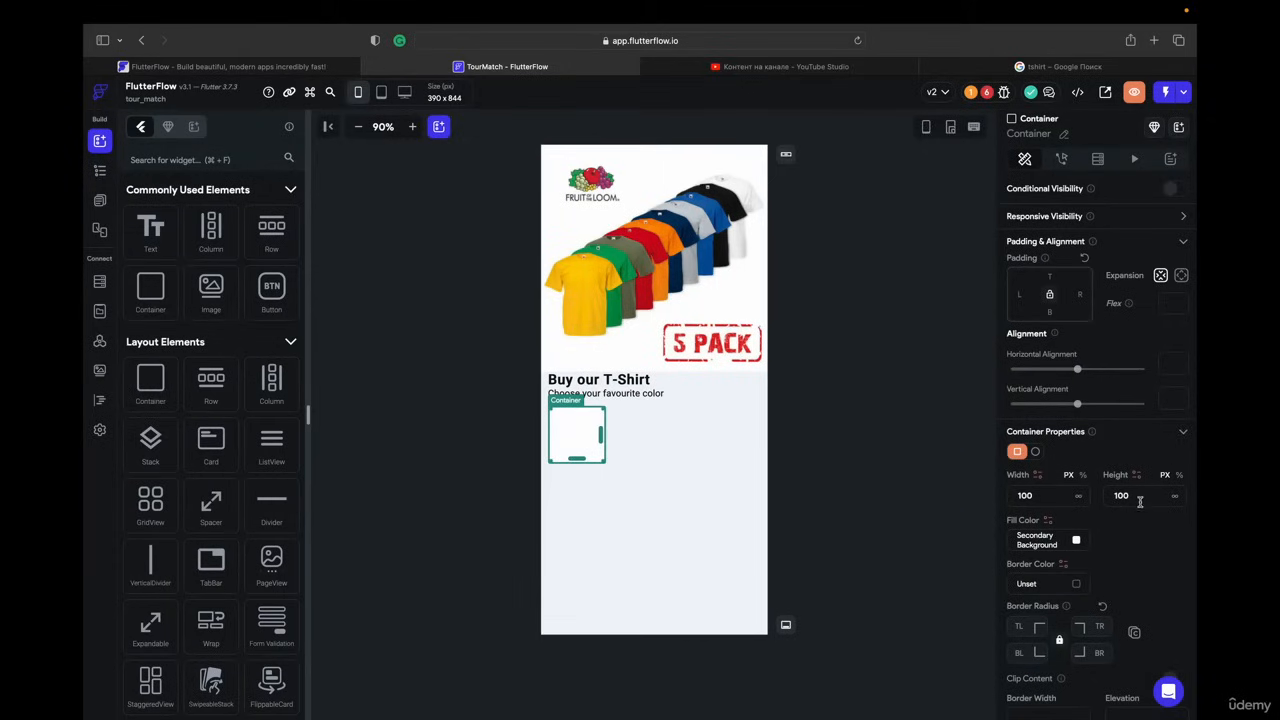
{"action": "left_click", "coordinate": [1140, 500]}
{"action": "type", "text": "30"}
{"action": "left_click", "coordinate": [1050, 497]}
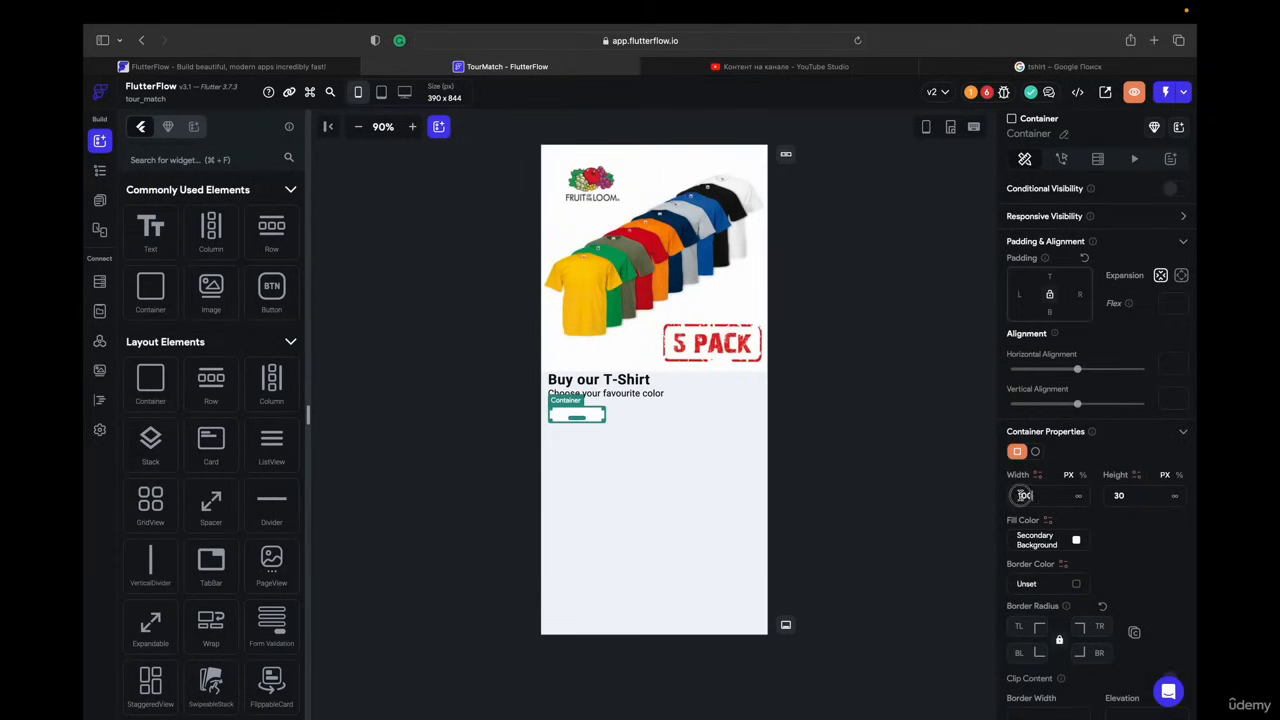
{"action": "type", "text": "50"}
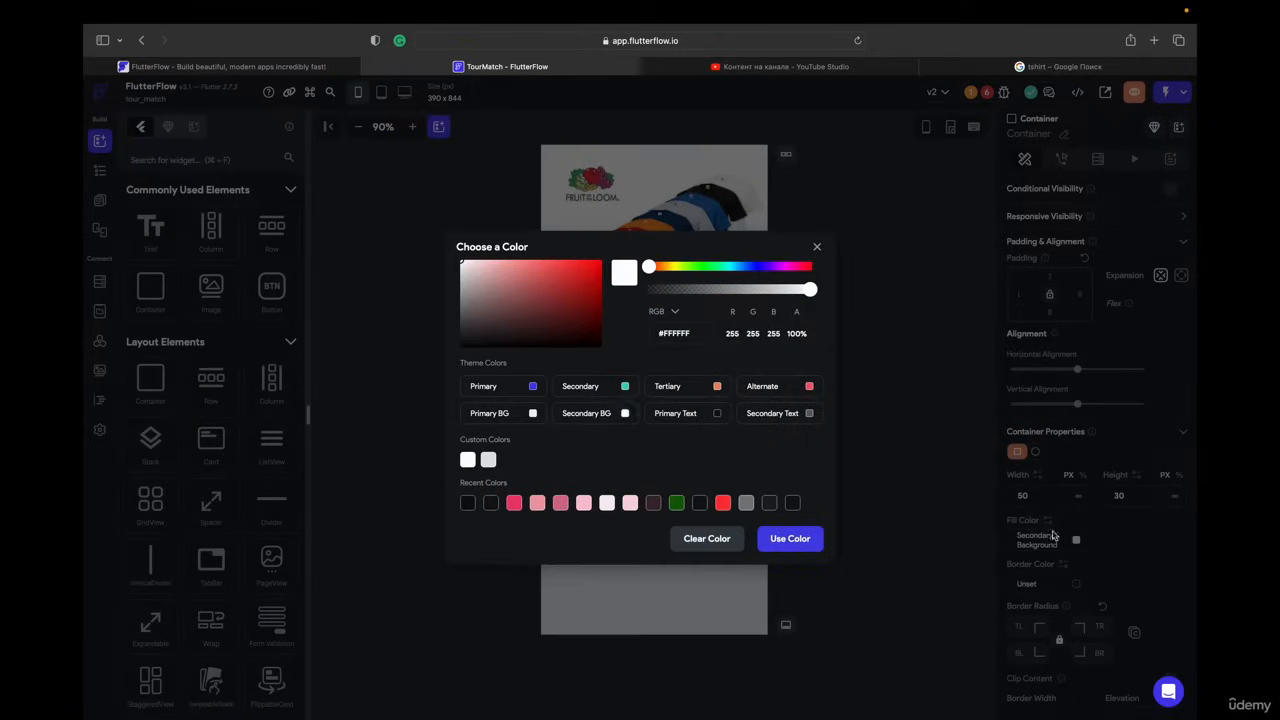
{"action": "left_click", "coordinate": [1065, 540]}
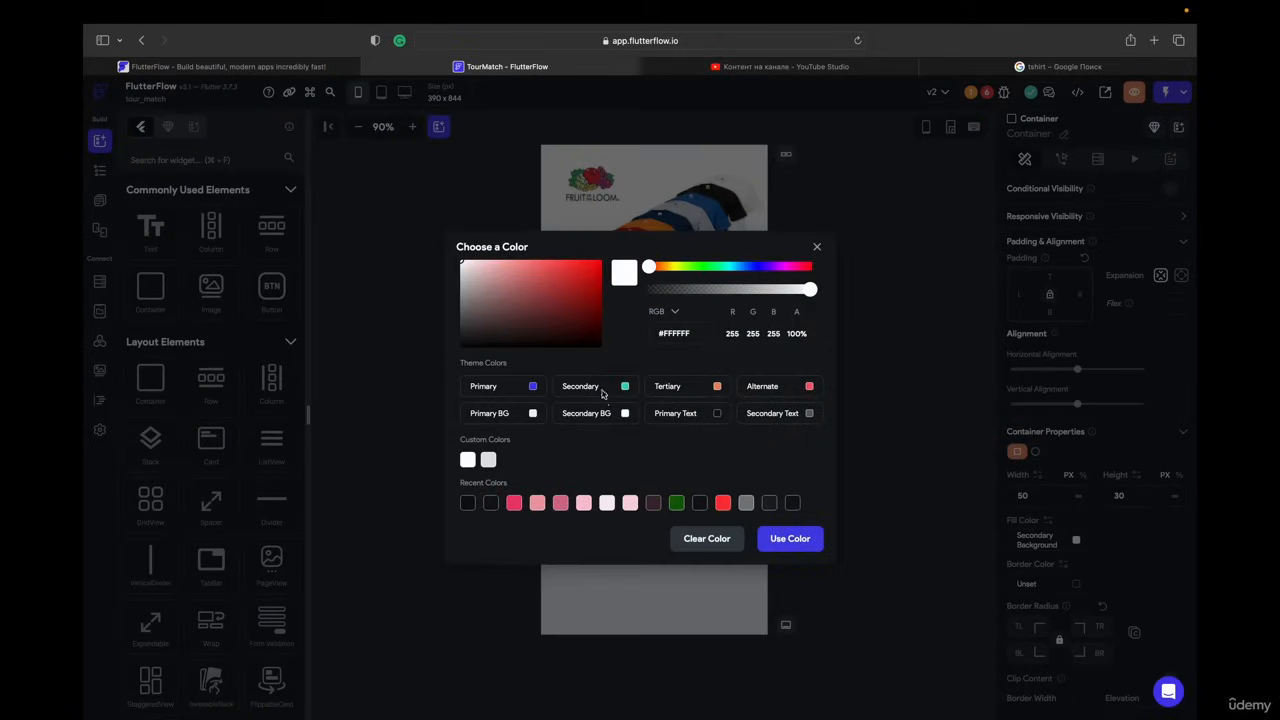
{"action": "left_click", "coordinate": [534, 387]}
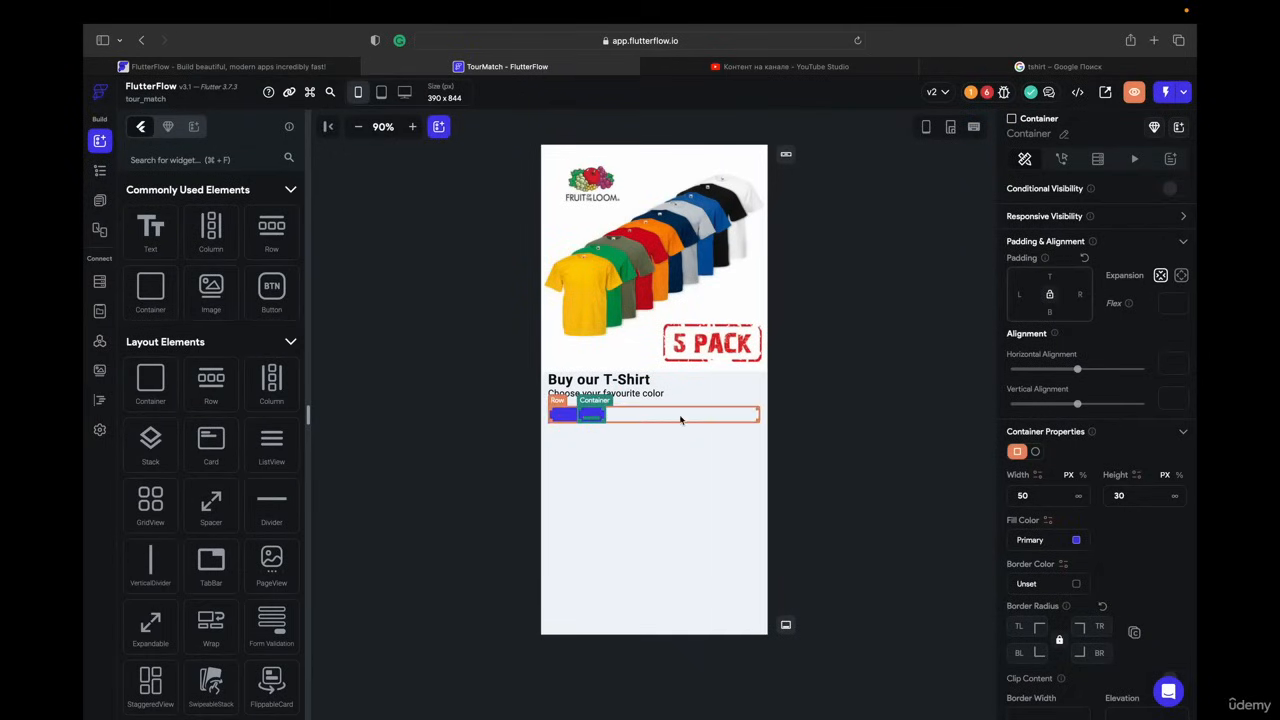
- Delete the duplicate container and give the remaining one a border radius of 12 on all corners
{"action": "key", "text": "Delete"}
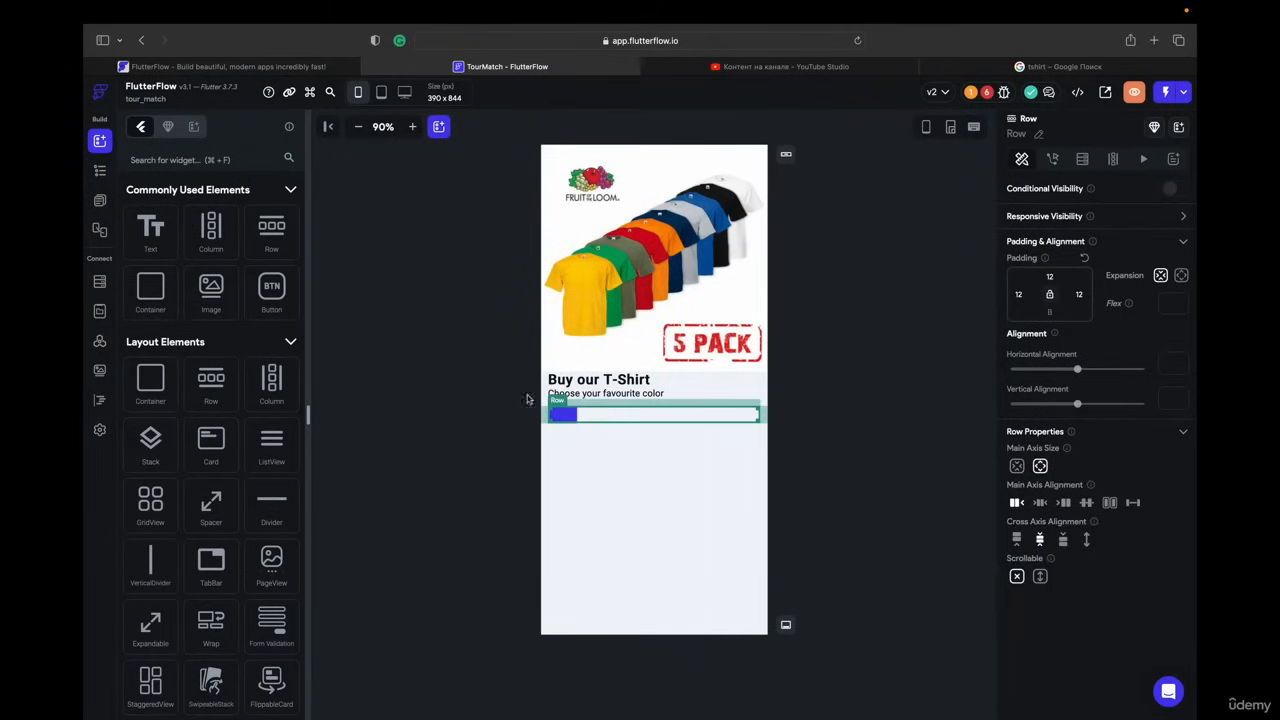
{"action": "left_click", "coordinate": [569, 415]}
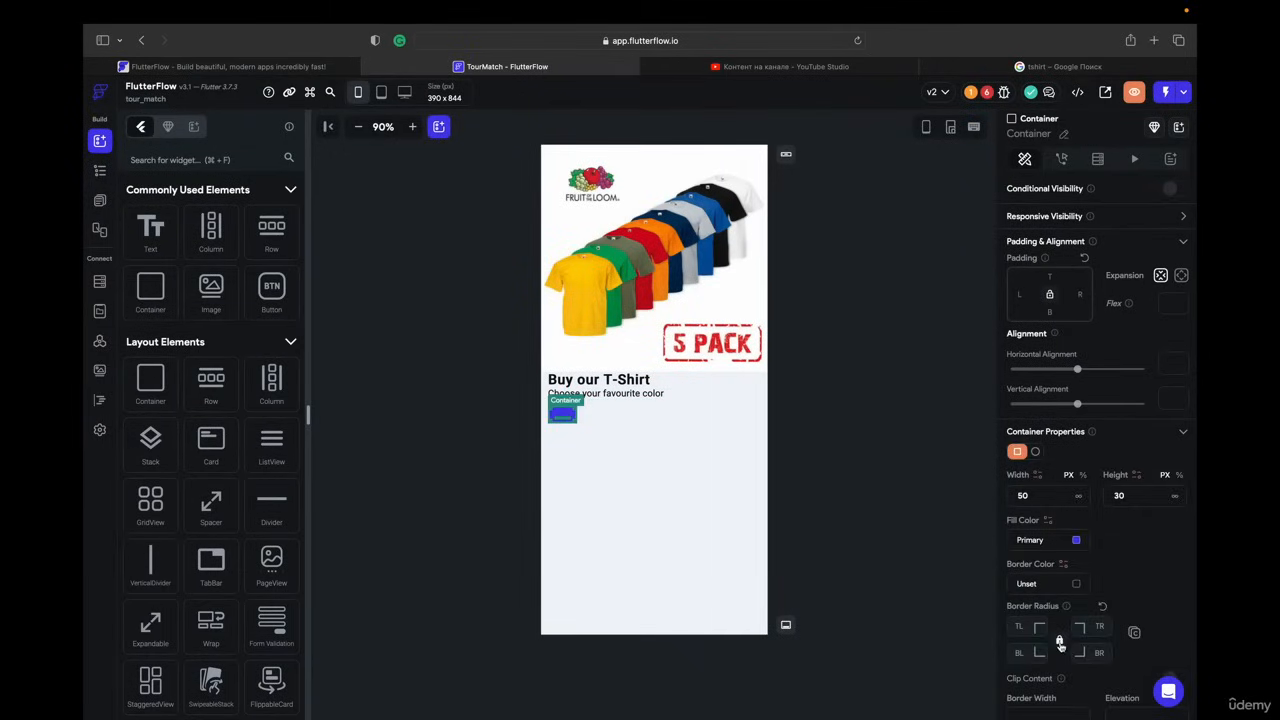
{"action": "left_click", "coordinate": [1022, 625]}
{"action": "type", "text": "12"}
{"action": "left_click", "coordinate": [900, 503]}
{"action": "left_click", "coordinate": [568, 414]}
{"action": "key", "text": "super+d"}
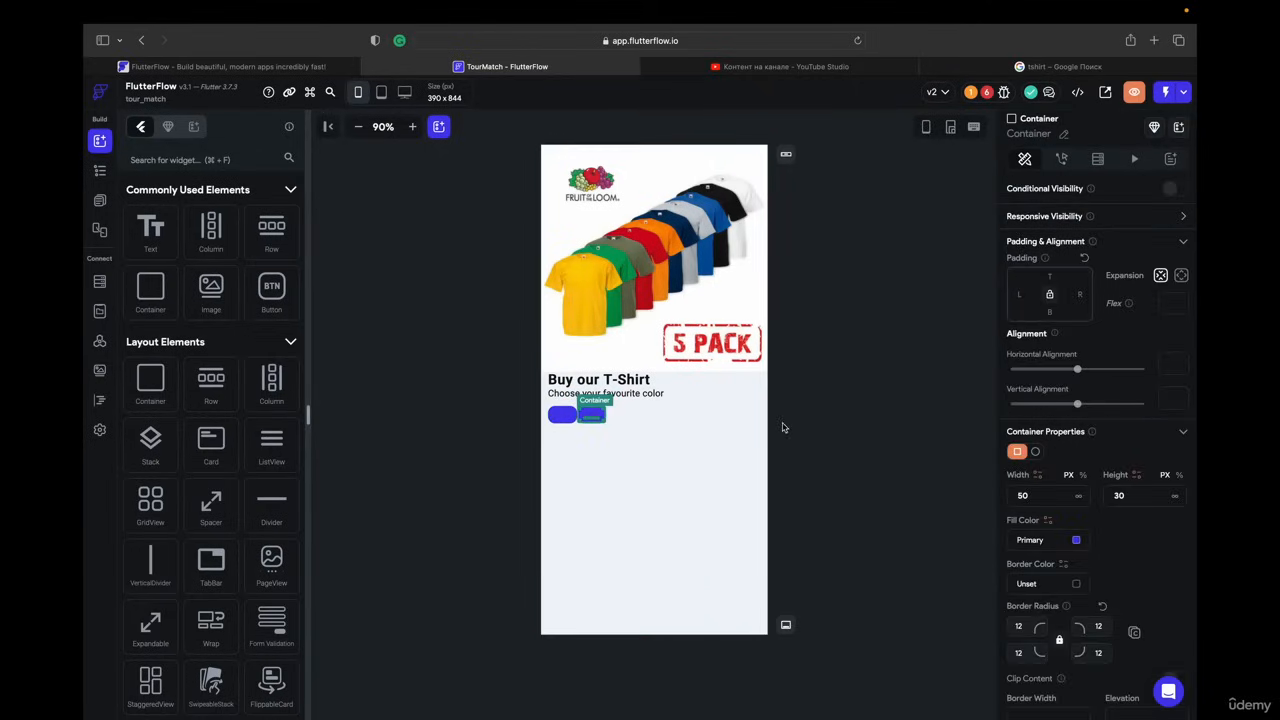
{"action": "key", "text": "Delete"}
- Convert the rounded color container into a reusable component named ContainerColor
{"action": "left_click", "coordinate": [562, 414]}
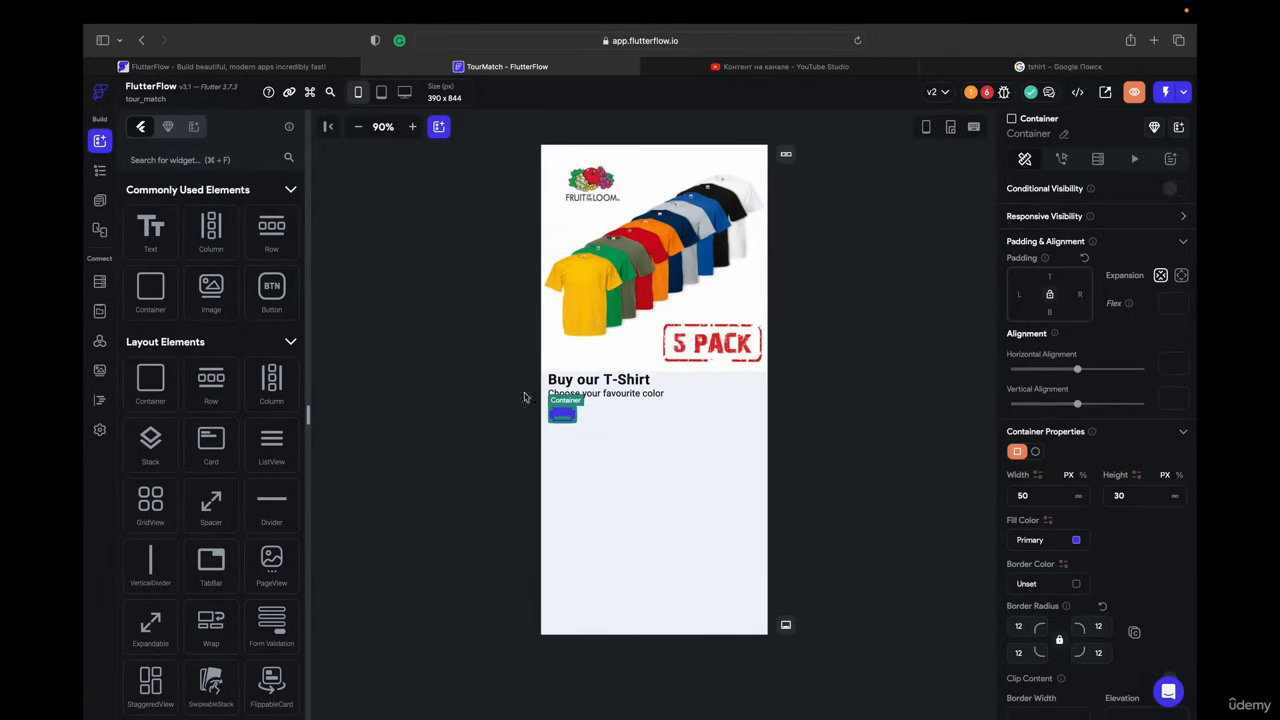
{"action": "left_click", "coordinate": [1154, 127]}
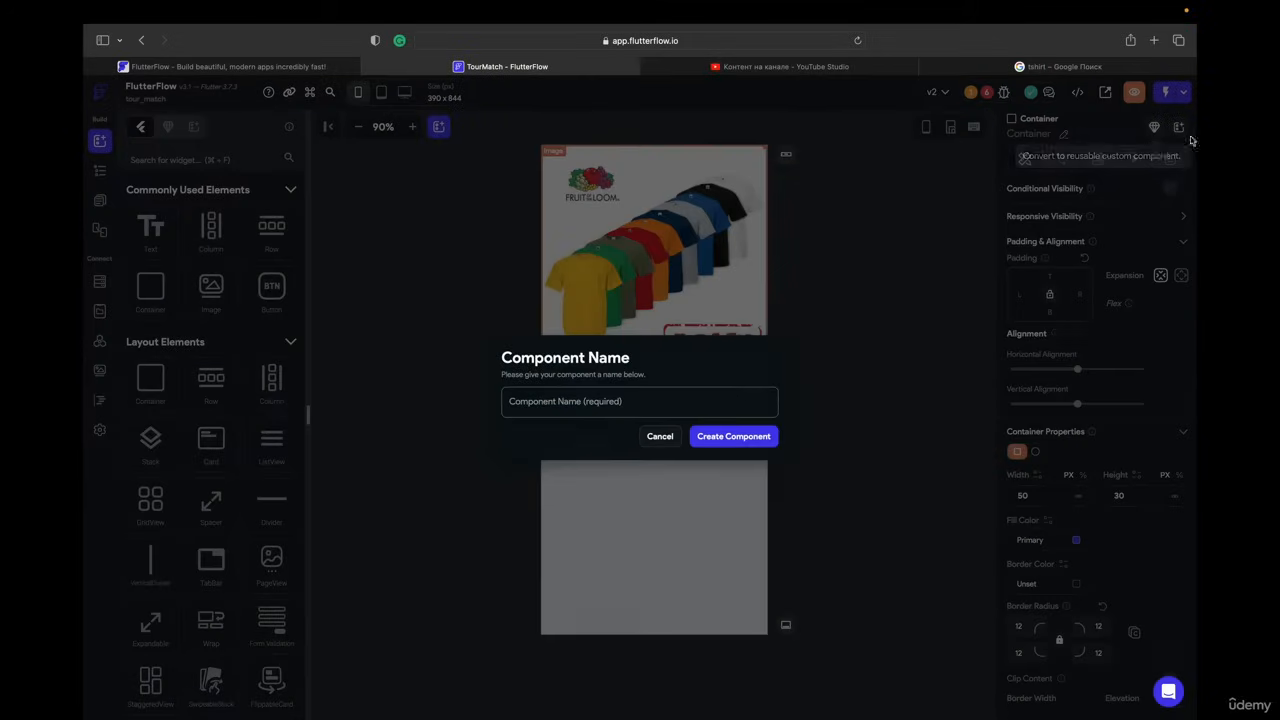
{"action": "left_click", "coordinate": [694, 406]}
{"action": "type", "text": "ContainerColor"}
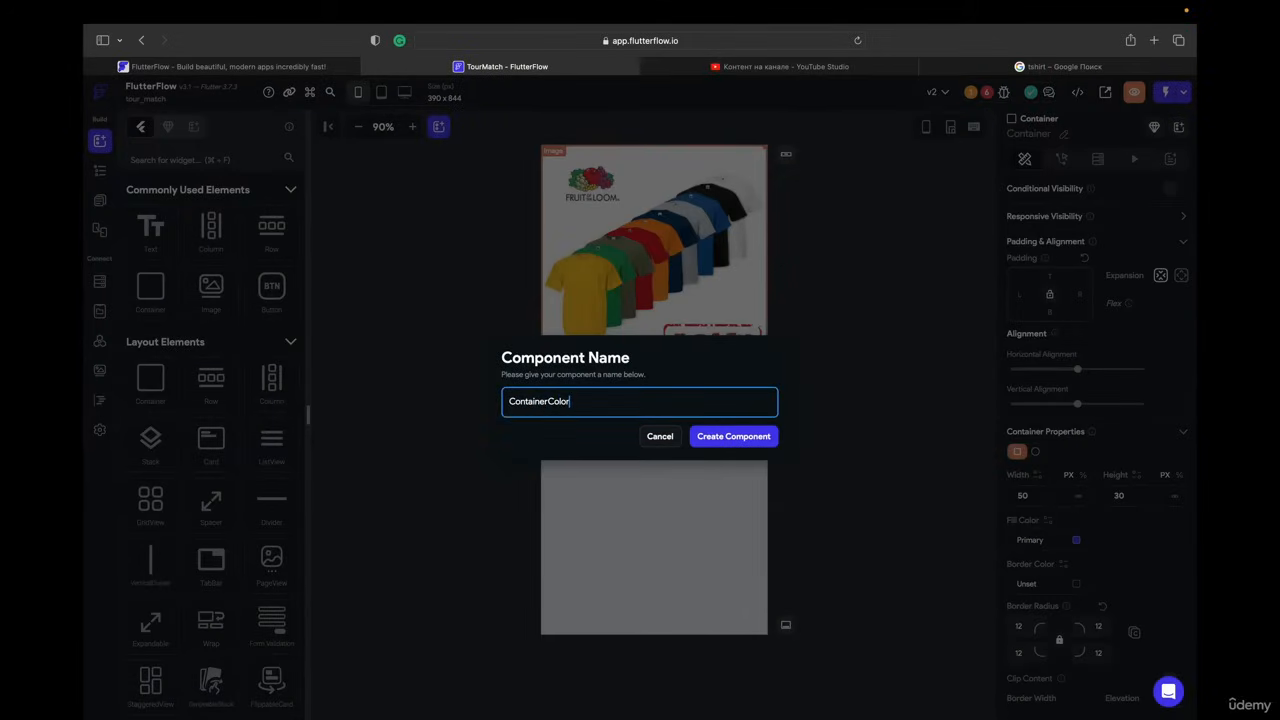
{"action": "left_click", "coordinate": [746, 443]}
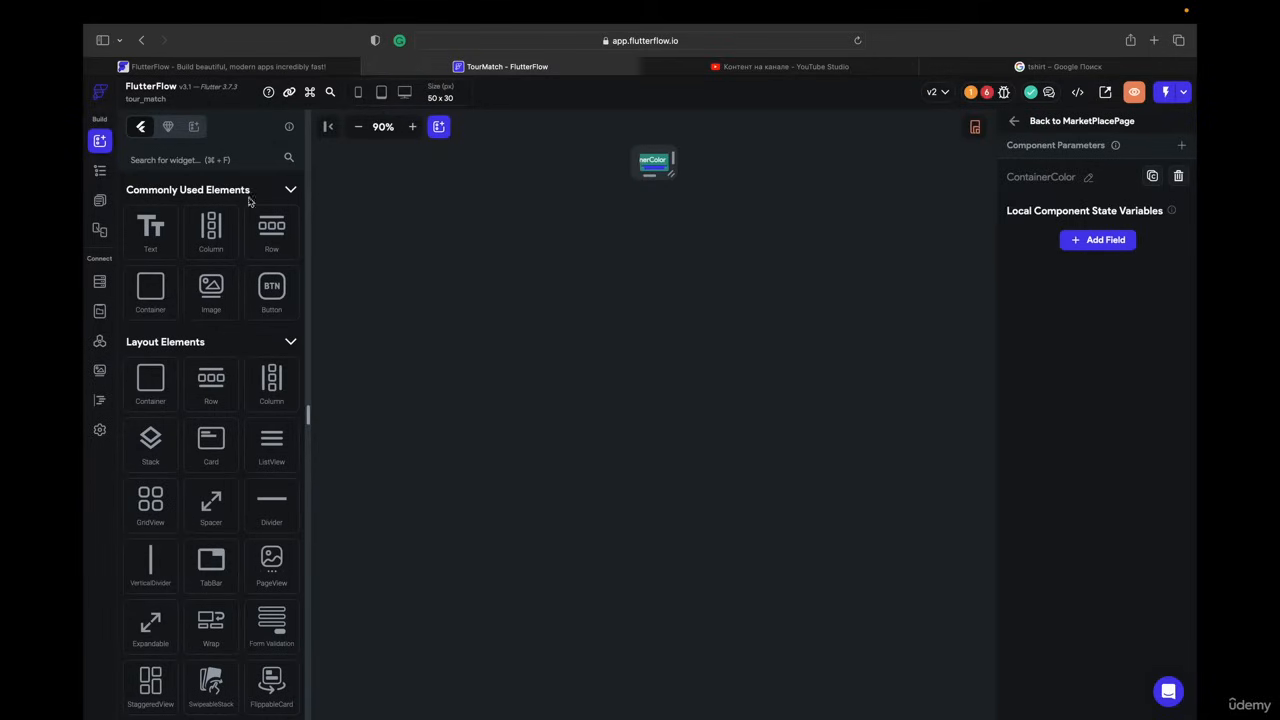
{"action": "left_click", "coordinate": [100, 200]}
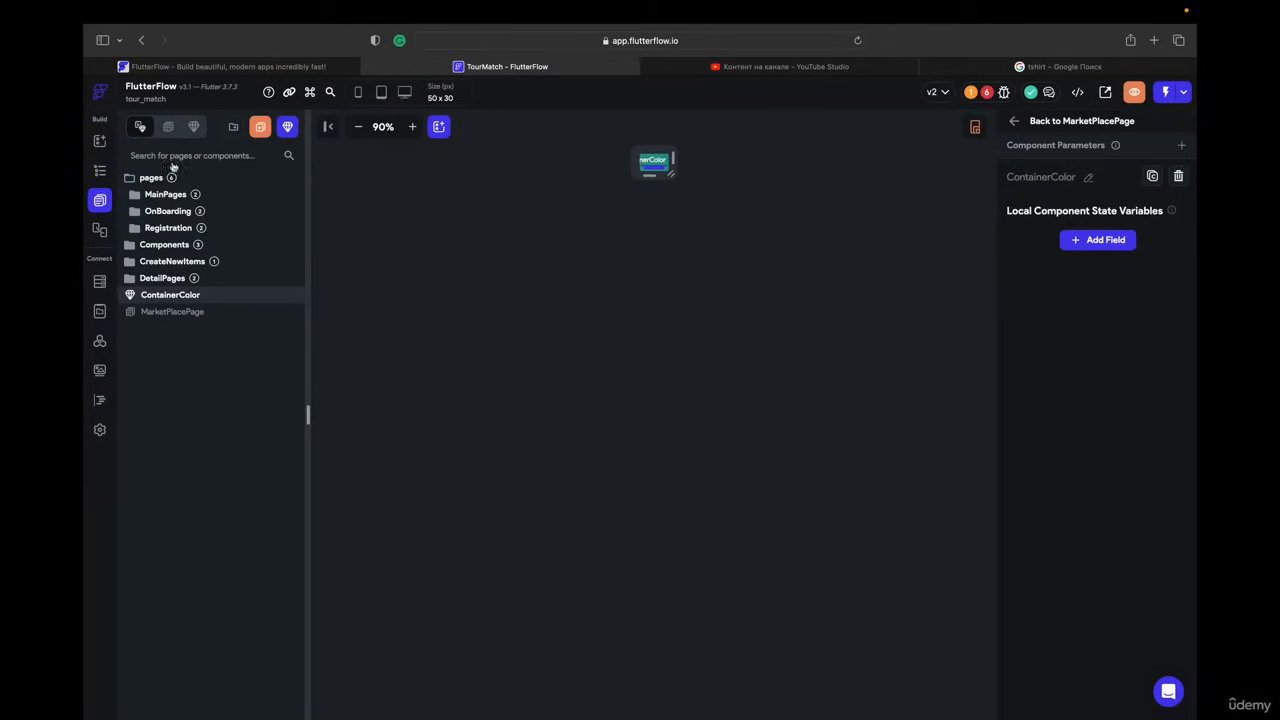
{"action": "left_click", "coordinate": [98, 140]}
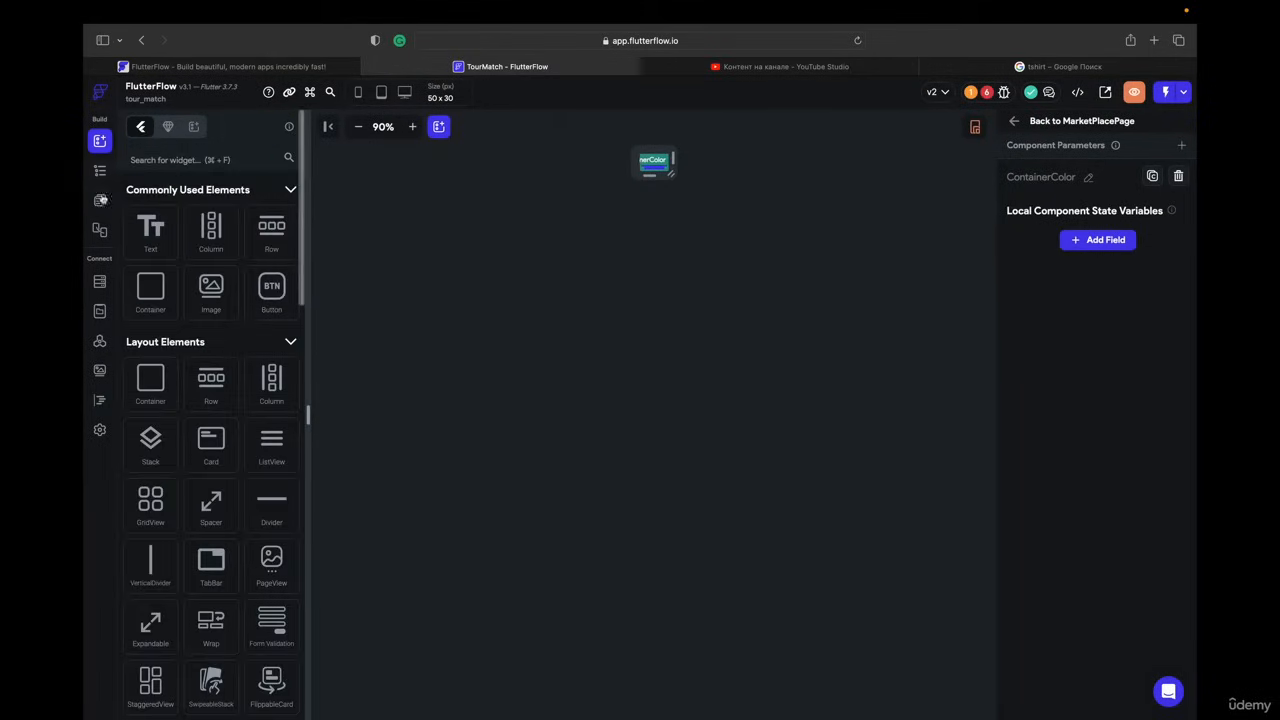
- On MarketPlacePage, duplicate the ContainerColor swatch in the row and give the copy a left padding of 12
{"action": "left_click", "coordinate": [100, 201]}
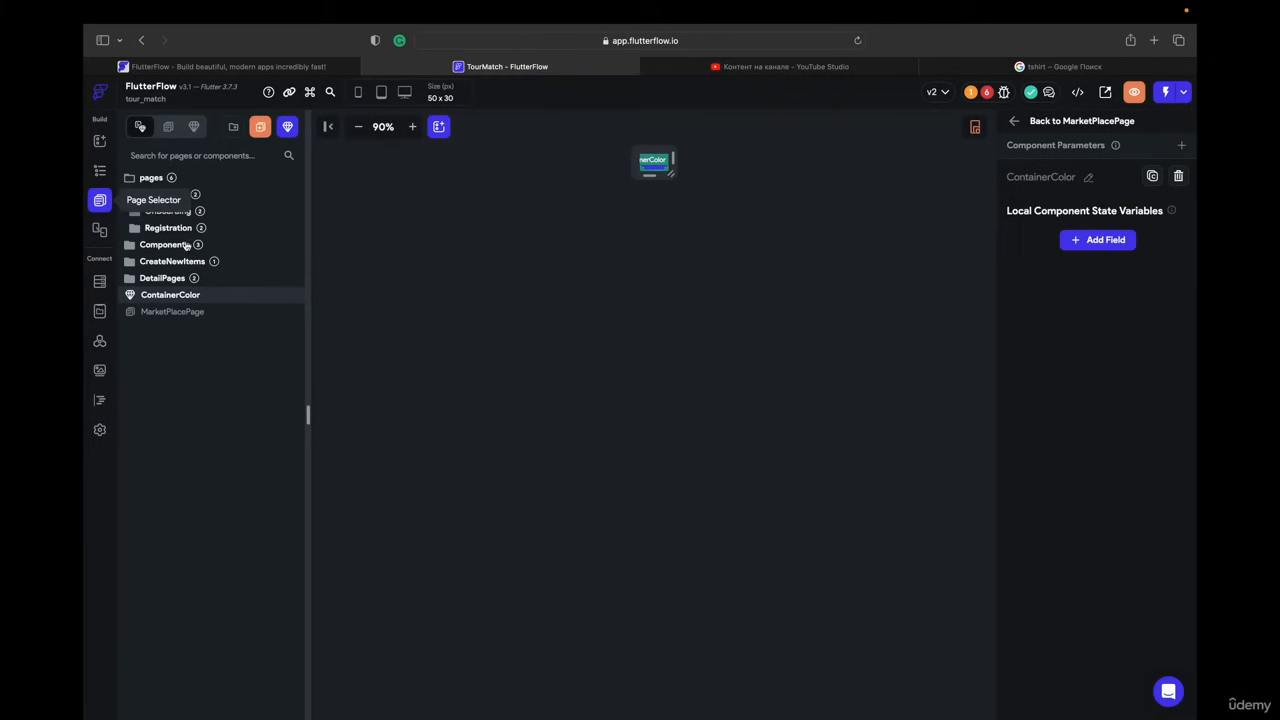
{"action": "left_click", "coordinate": [192, 312]}
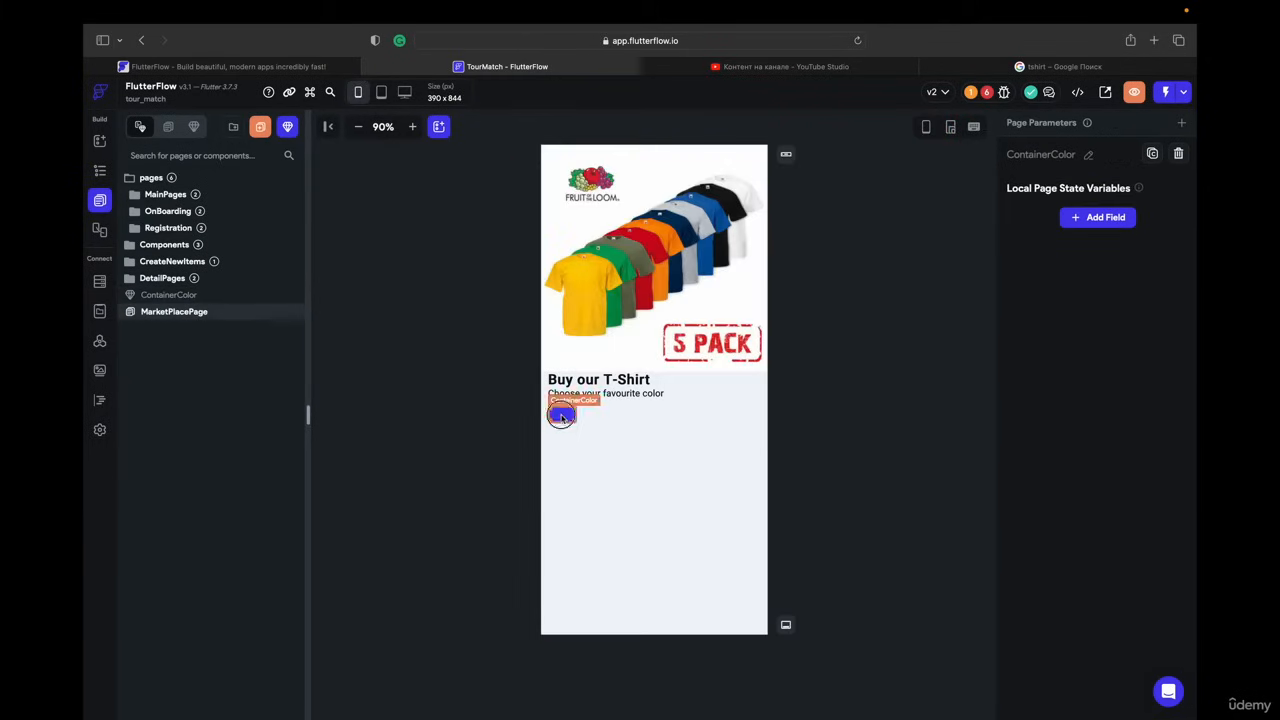
{"action": "left_click", "coordinate": [563, 415]}
{"action": "left_click", "coordinate": [604, 422]}
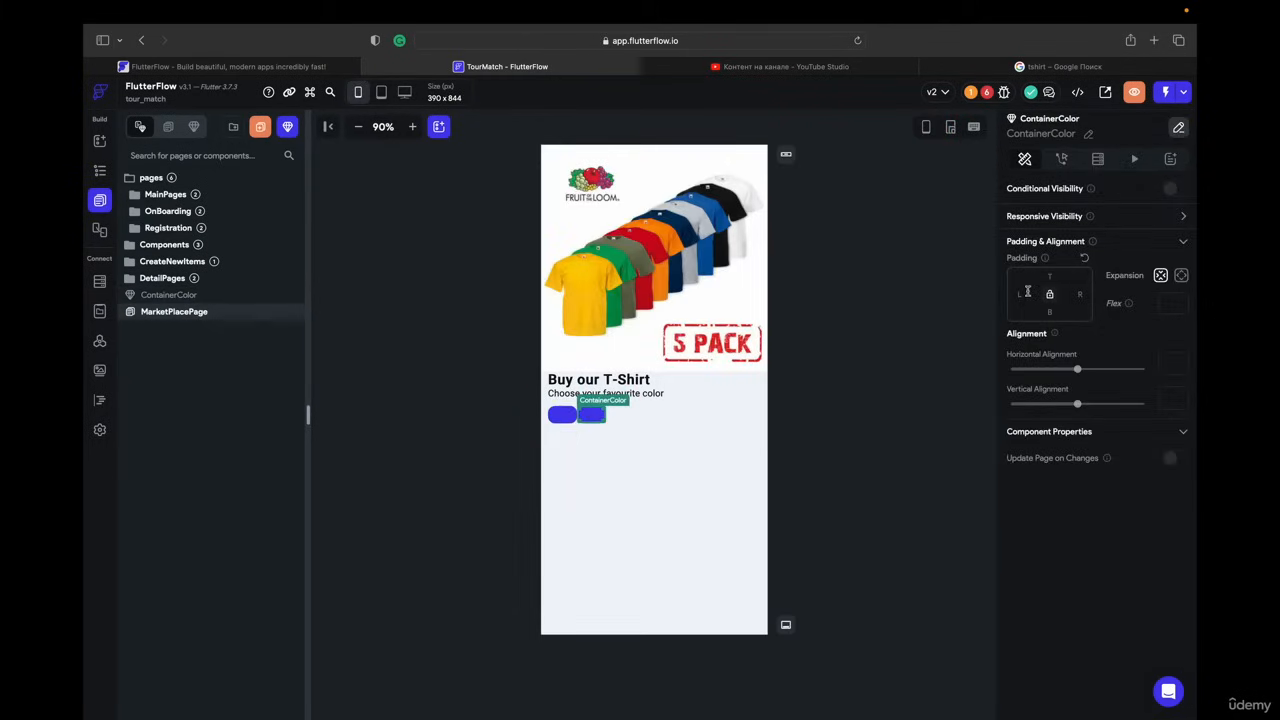
{"action": "type", "text": "12"}
- Duplicate the padded swatch twice so that the row holds four ContainerColor swatches
{"action": "left_click", "coordinate": [594, 414]}
{"action": "key", "text": "super+d"}
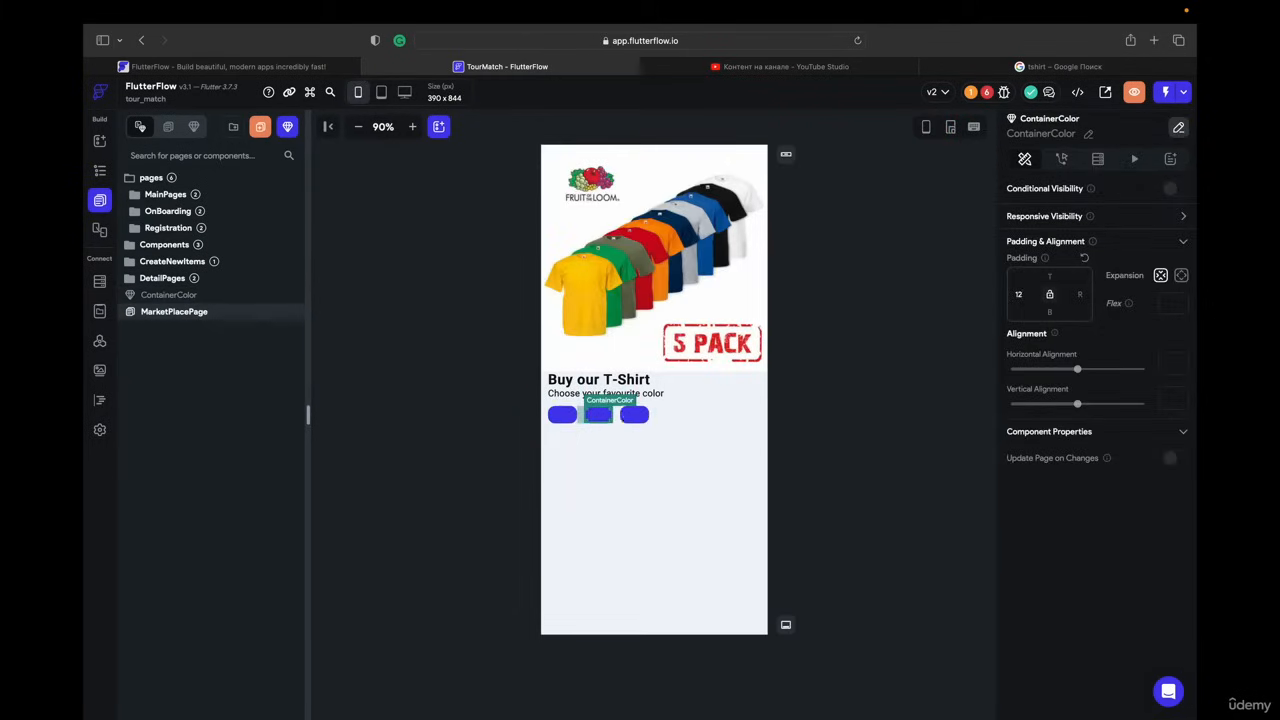
{"action": "key", "text": "super+d"}
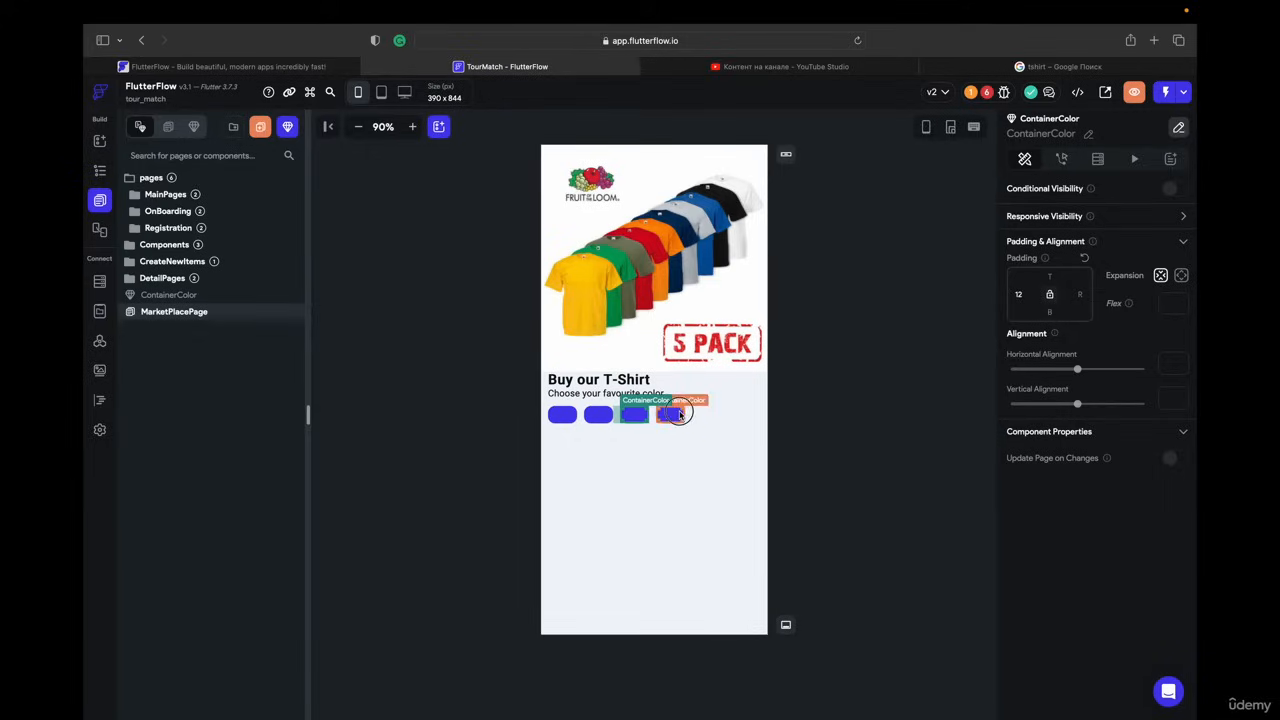
- Add a parameter named color with type Color to the ContainerColor component
{"action": "left_click", "coordinate": [166, 294]}
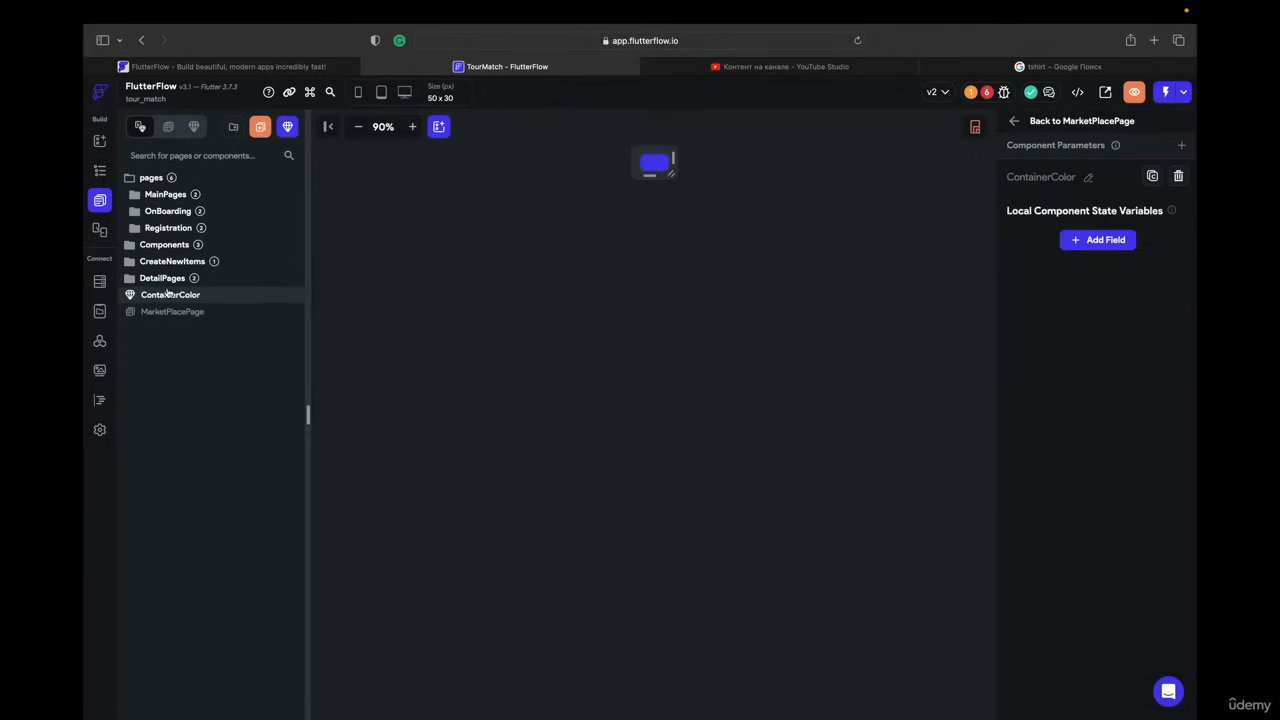
{"action": "left_click", "coordinate": [666, 170]}
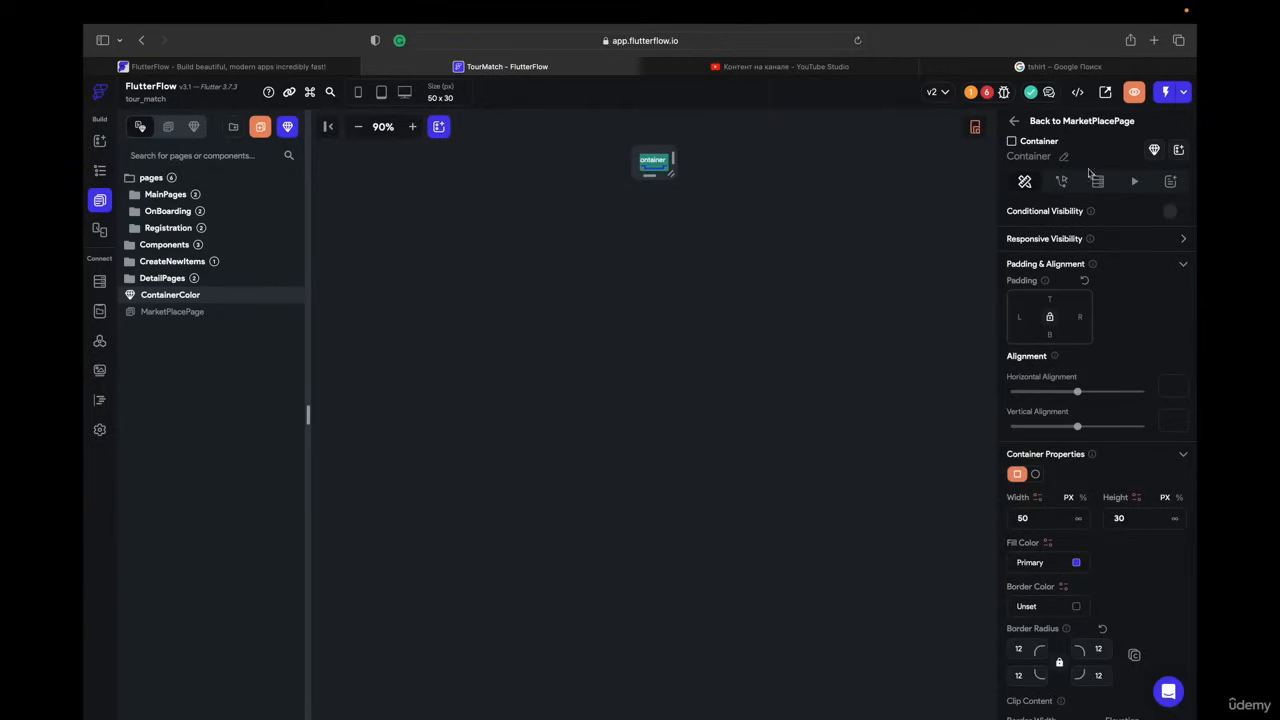
{"action": "left_click", "coordinate": [900, 276]}
{"action": "left_click", "coordinate": [1187, 155]}
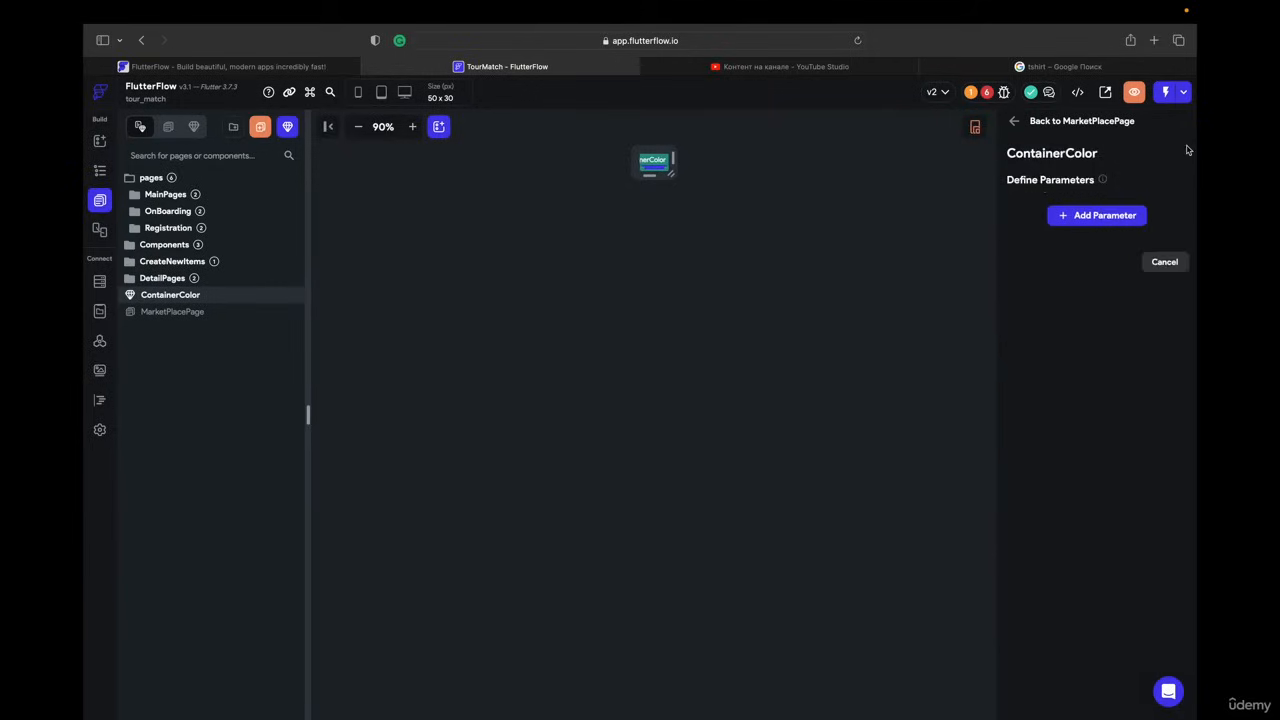
{"action": "left_click", "coordinate": [1076, 217]}
{"action": "left_click", "coordinate": [1034, 258]}
{"action": "type", "text": "col"}
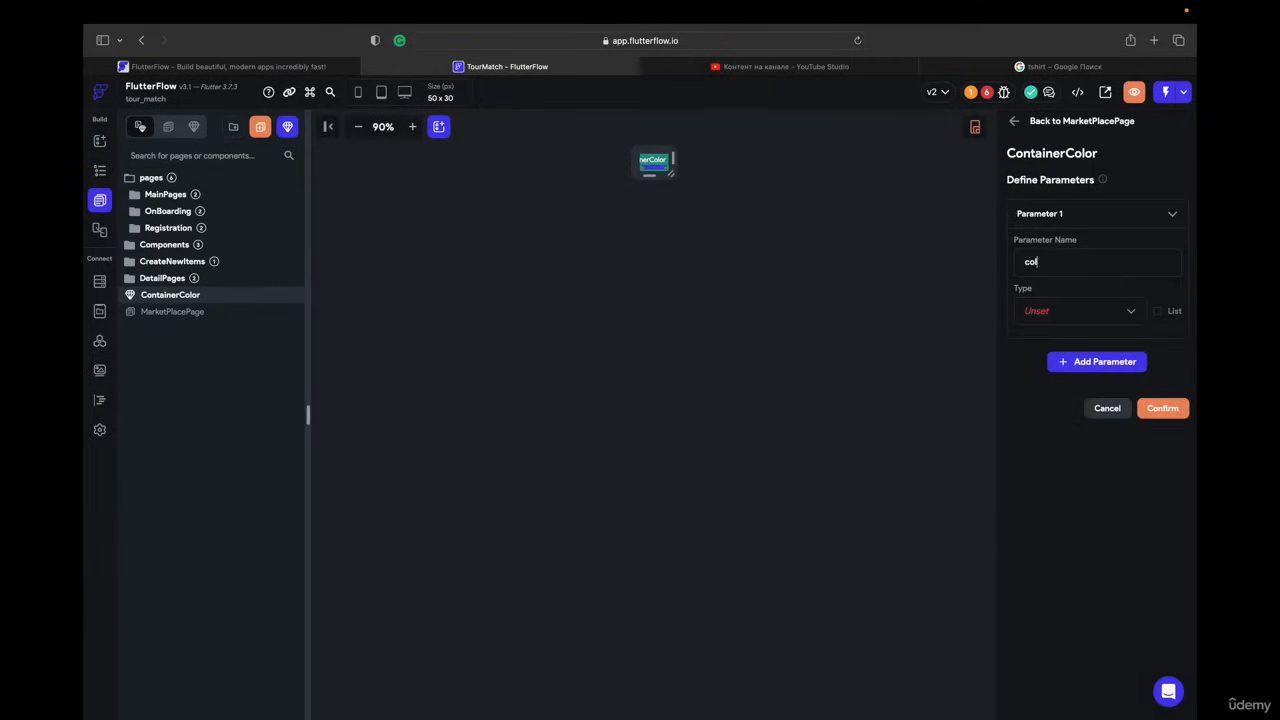
{"action": "type", "text": "or"}
{"action": "left_click", "coordinate": [1036, 311]}
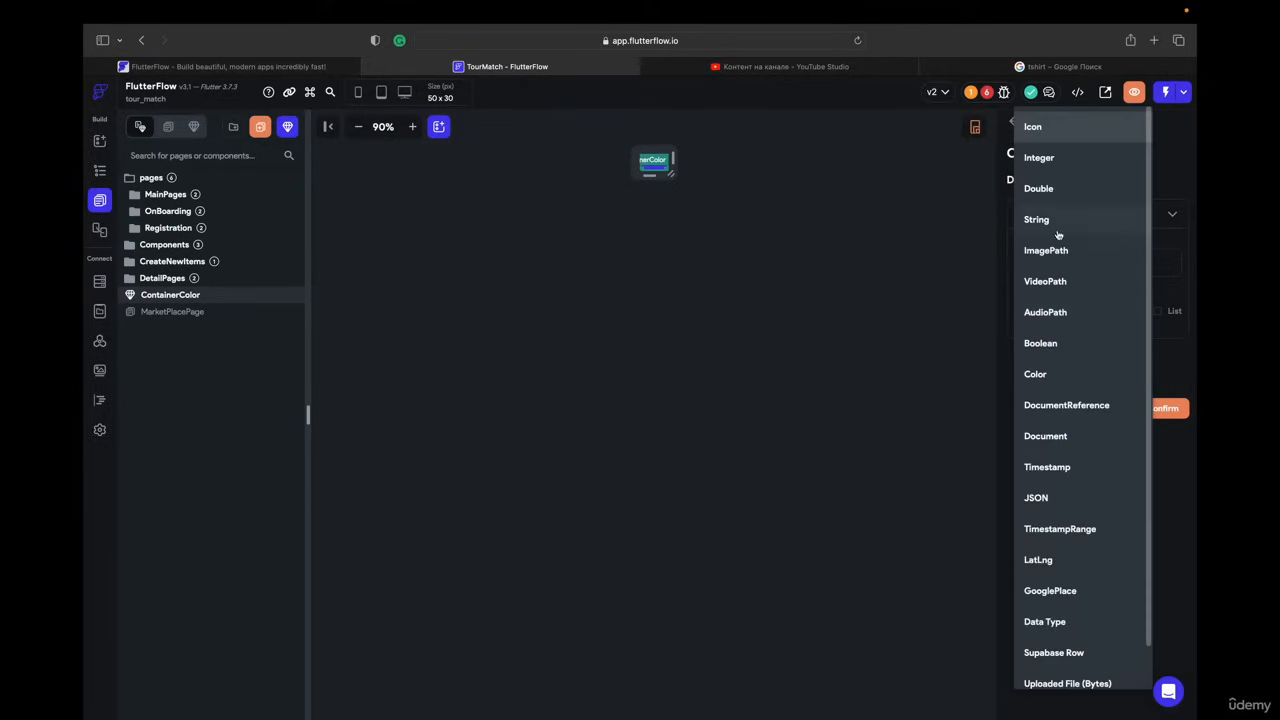
{"action": "left_click", "coordinate": [1040, 376]}
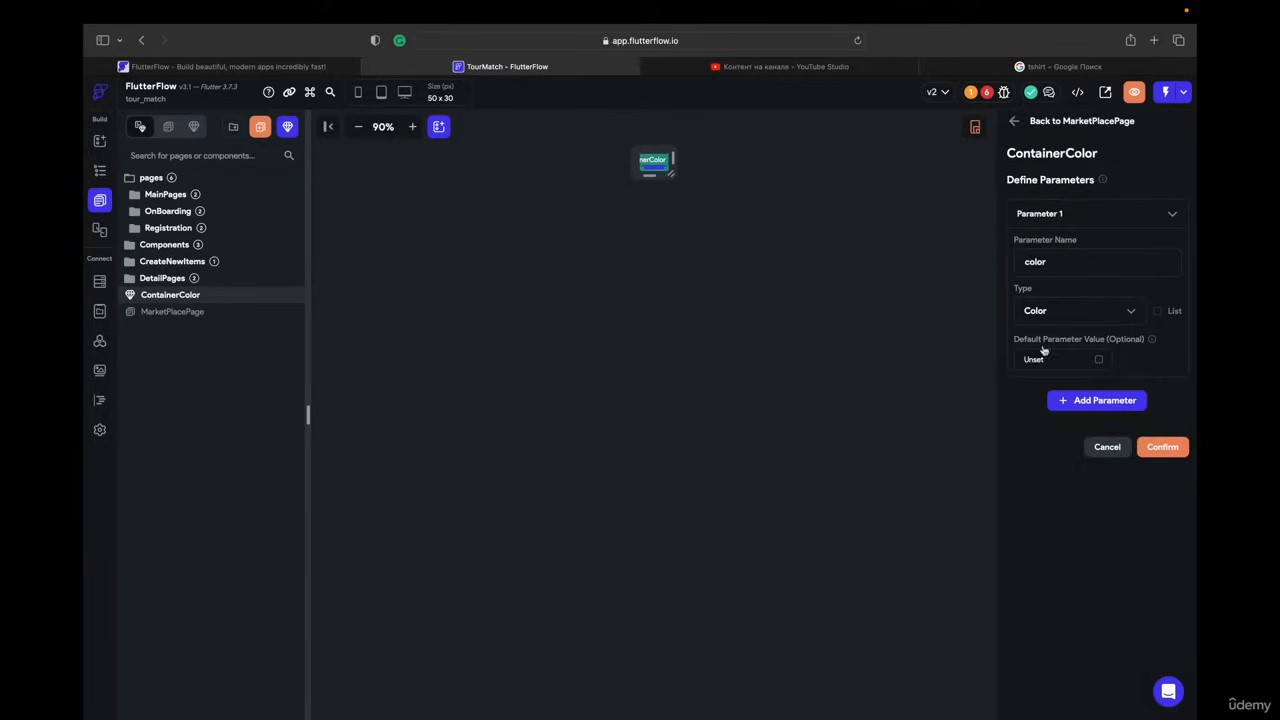
- Give the color parameter a dark default from the recent colors and confirm the component's parameters
{"action": "left_click", "coordinate": [1100, 361]}
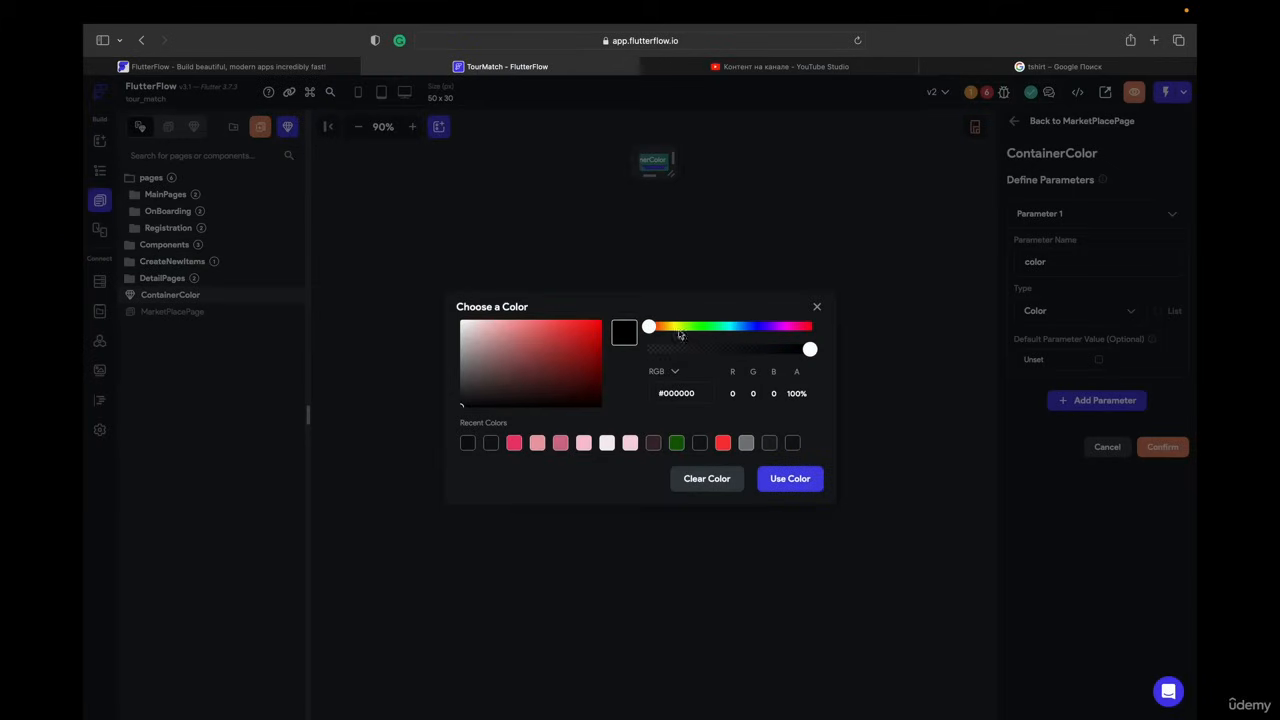
{"action": "left_click", "coordinate": [469, 444]}
{"action": "left_click", "coordinate": [779, 477]}
{"action": "left_click", "coordinate": [1162, 447]}
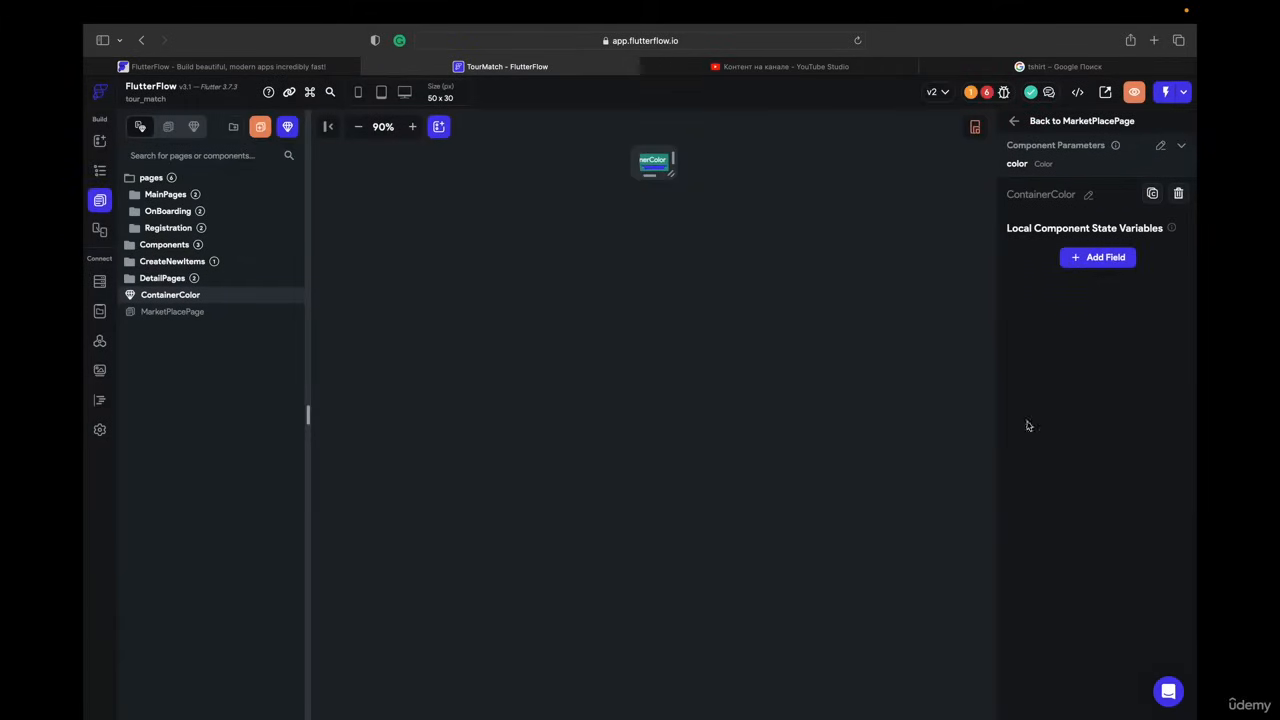
- Bind the fill color of the Container inside ContainerColor to the color component parameter
{"action": "left_click", "coordinate": [655, 165]}
{"action": "left_click", "coordinate": [586, 251]}
{"action": "left_click", "coordinate": [99, 170]}
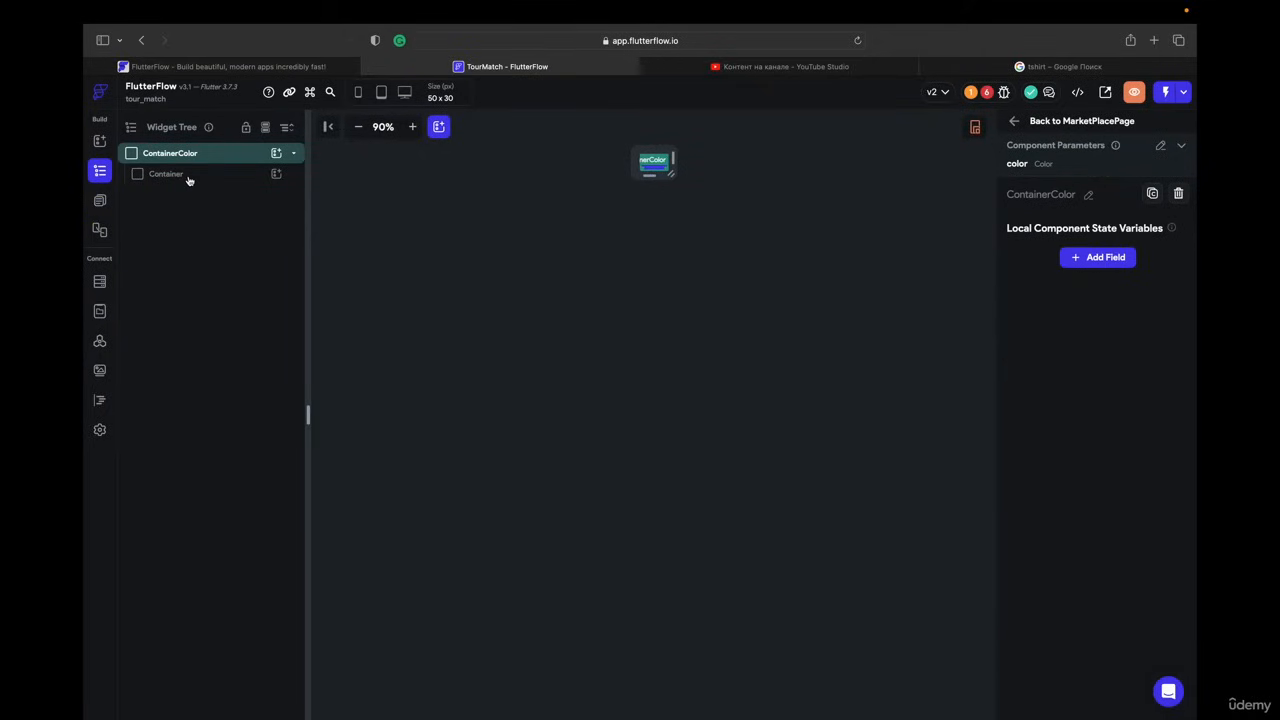
{"action": "left_click", "coordinate": [187, 176]}
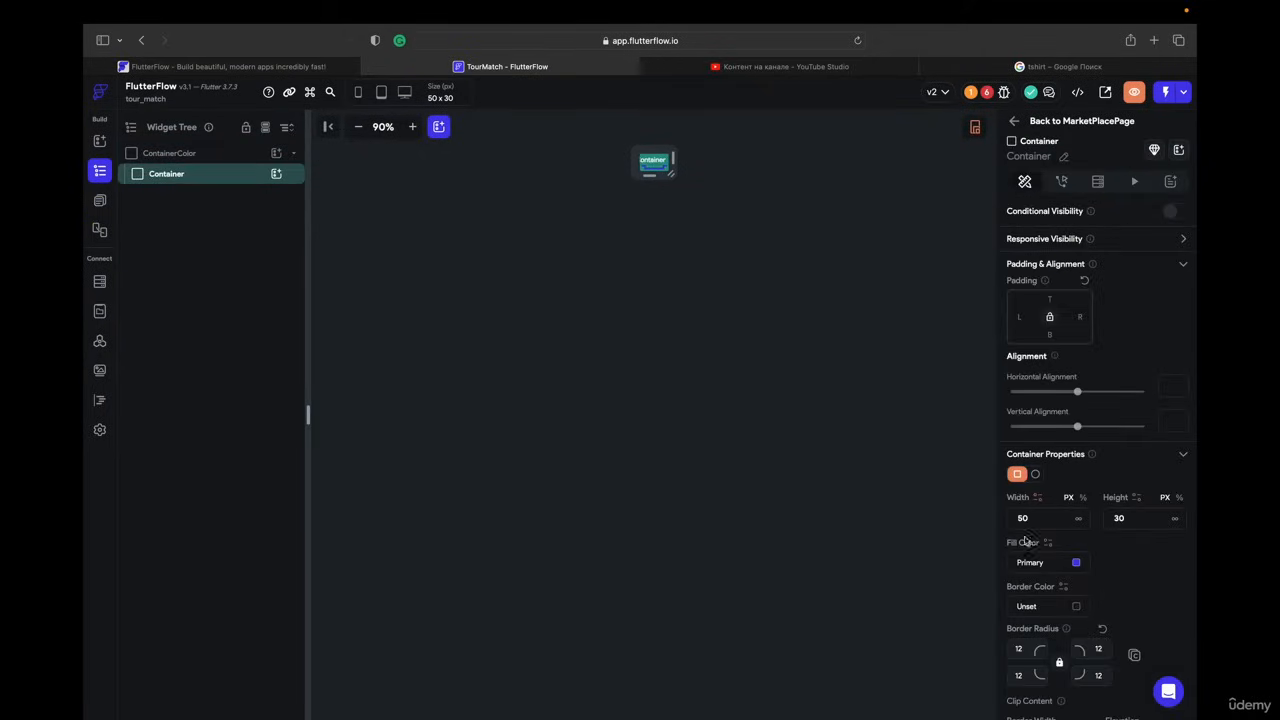
{"action": "left_click", "coordinate": [1047, 544]}
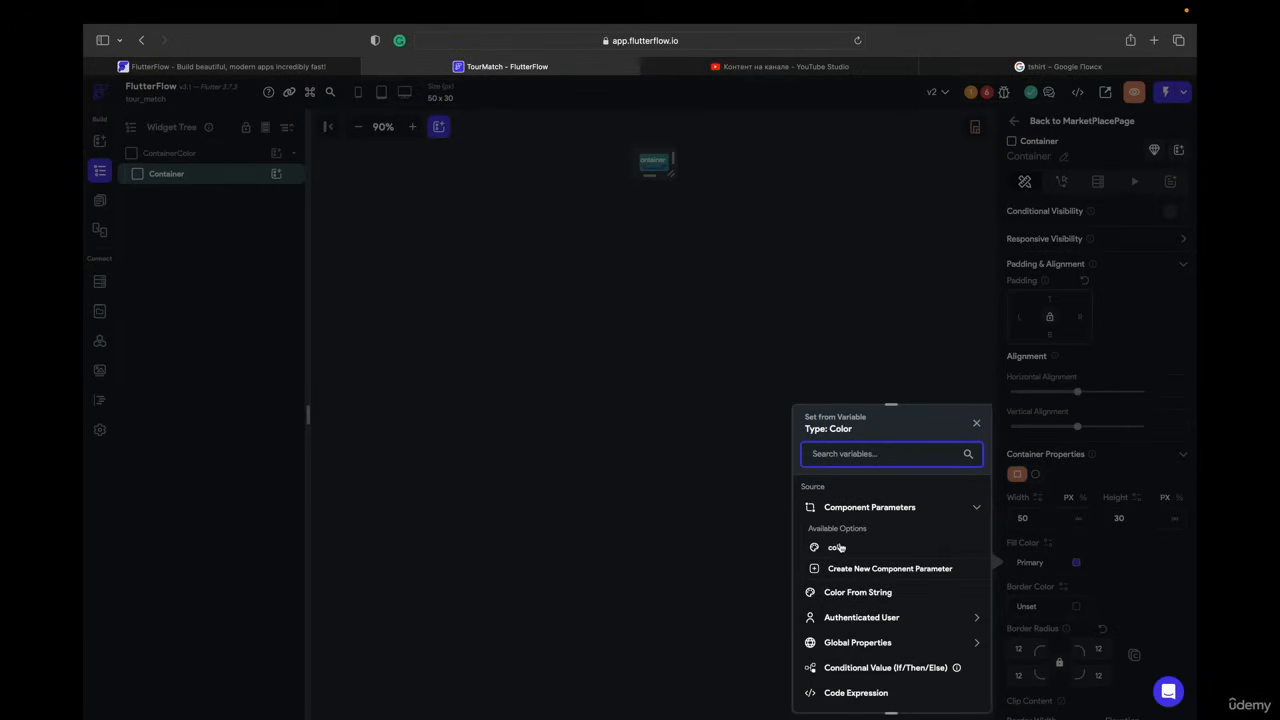
{"action": "left_click", "coordinate": [838, 548]}
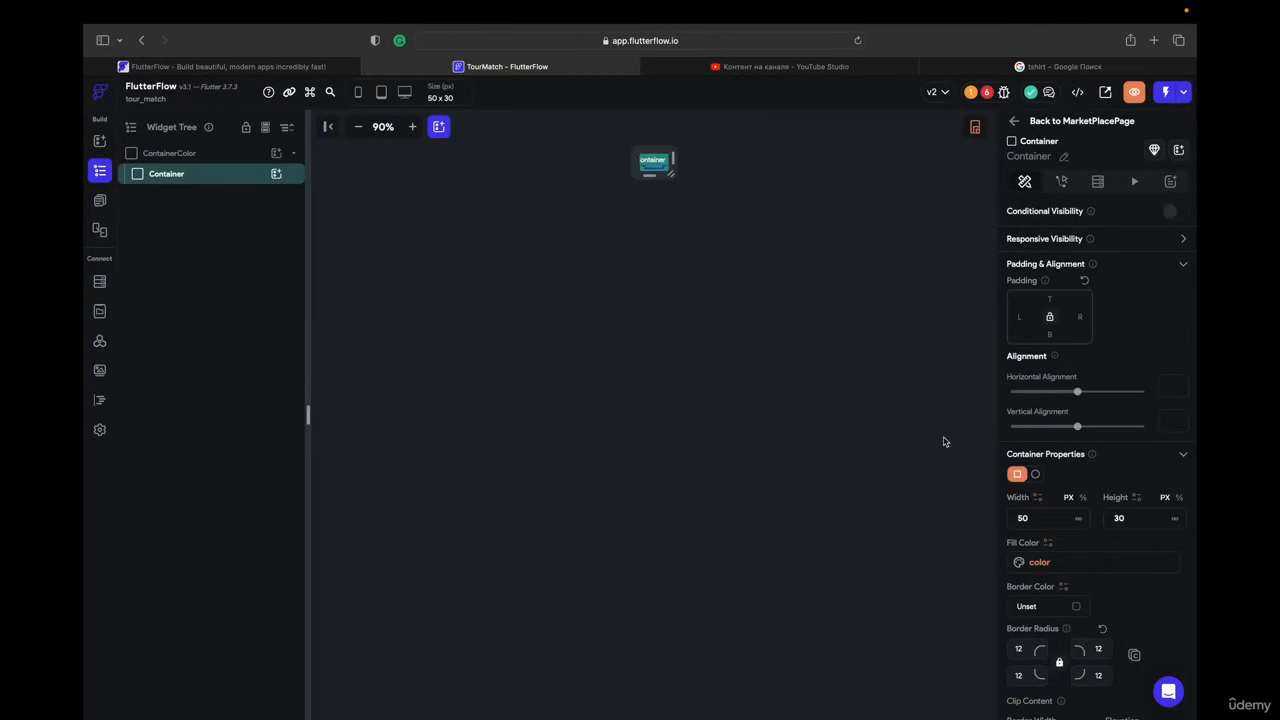
- Return to MarketPlacePage and set the first swatch's color parameter to the Primary theme color
{"action": "left_click", "coordinate": [1016, 122]}
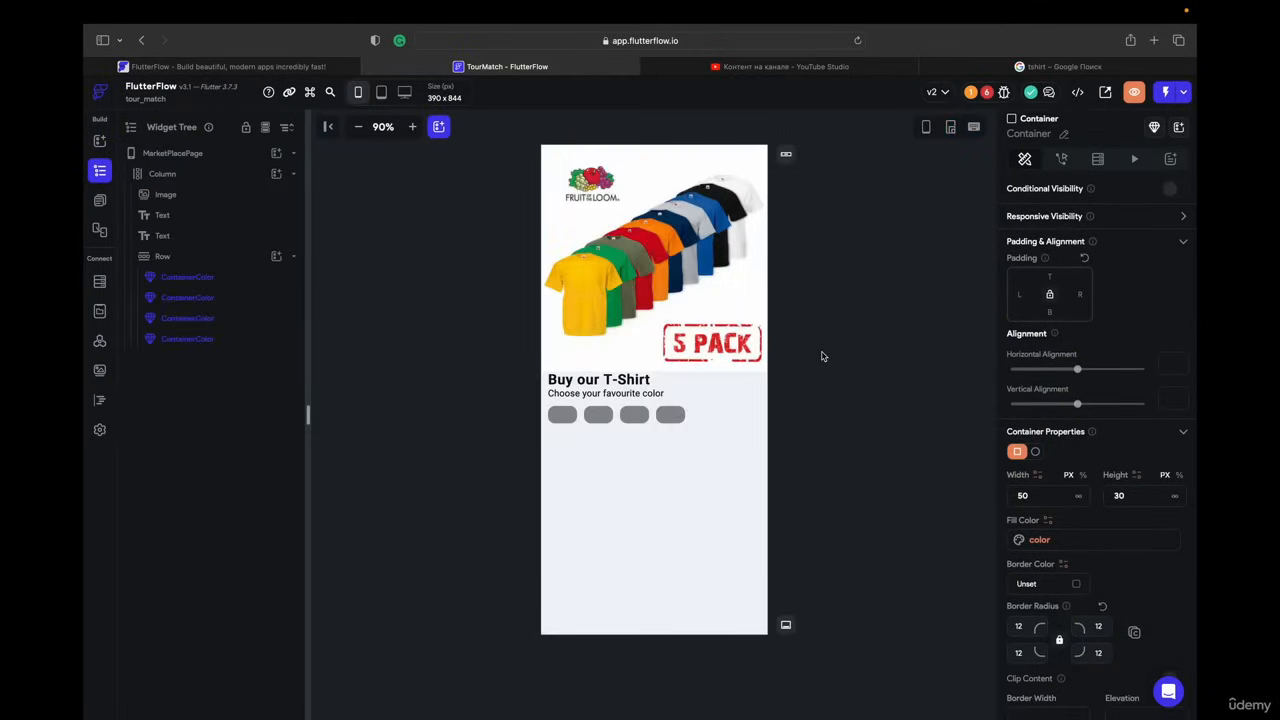
{"action": "left_click", "coordinate": [562, 414]}
{"action": "left_click", "coordinate": [598, 414]}
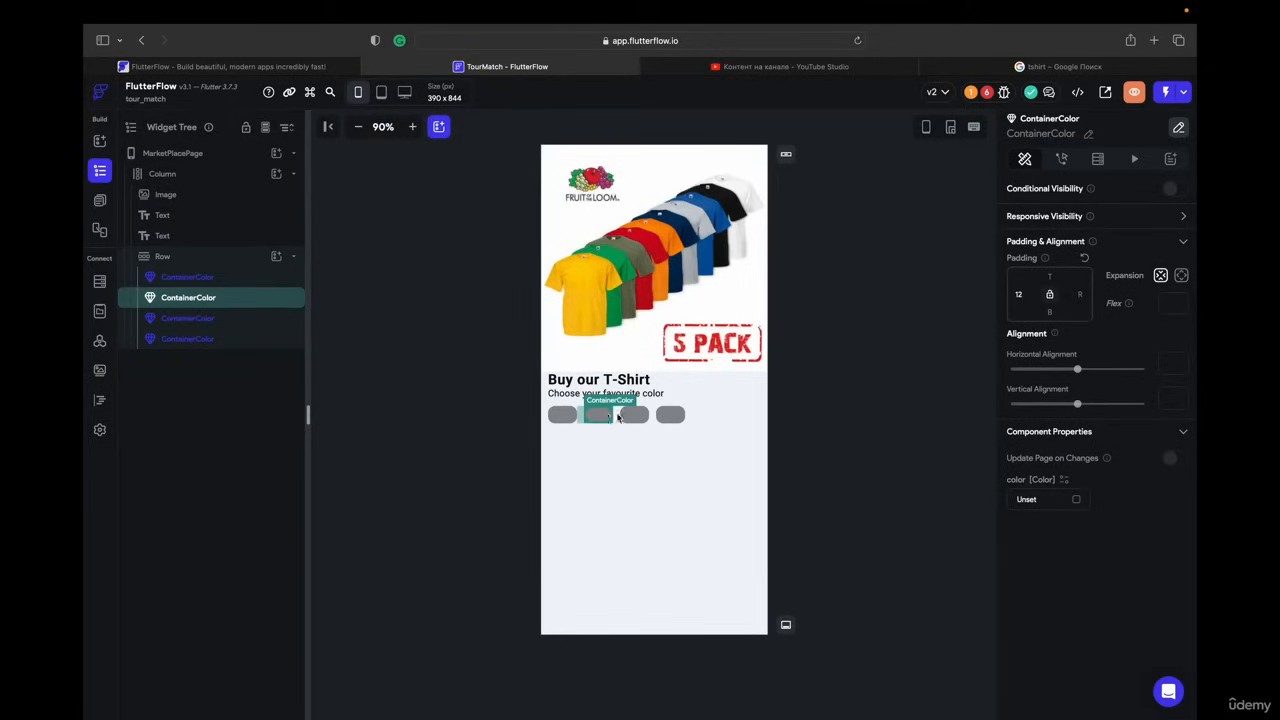
{"action": "left_click", "coordinate": [634, 414]}
{"action": "left_click", "coordinate": [672, 418]}
{"action": "left_click", "coordinate": [566, 416]}
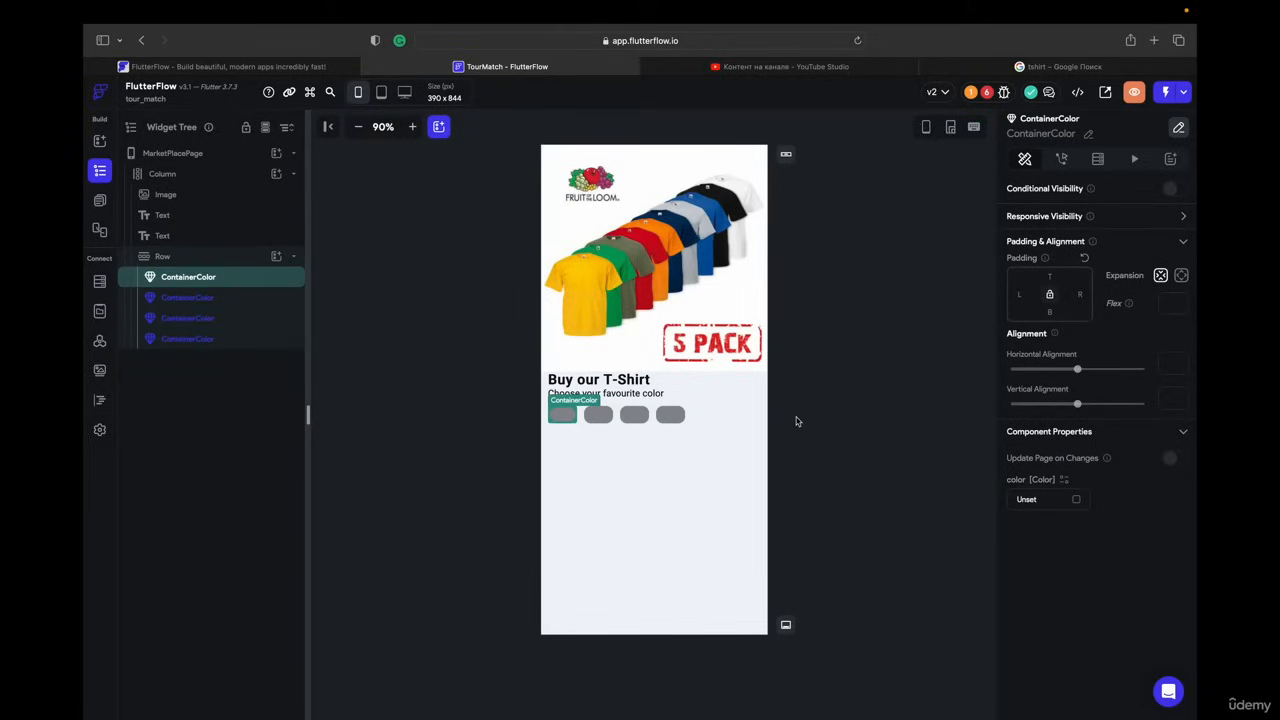
{"action": "left_click", "coordinate": [1077, 501]}
{"action": "left_click", "coordinate": [534, 387]}
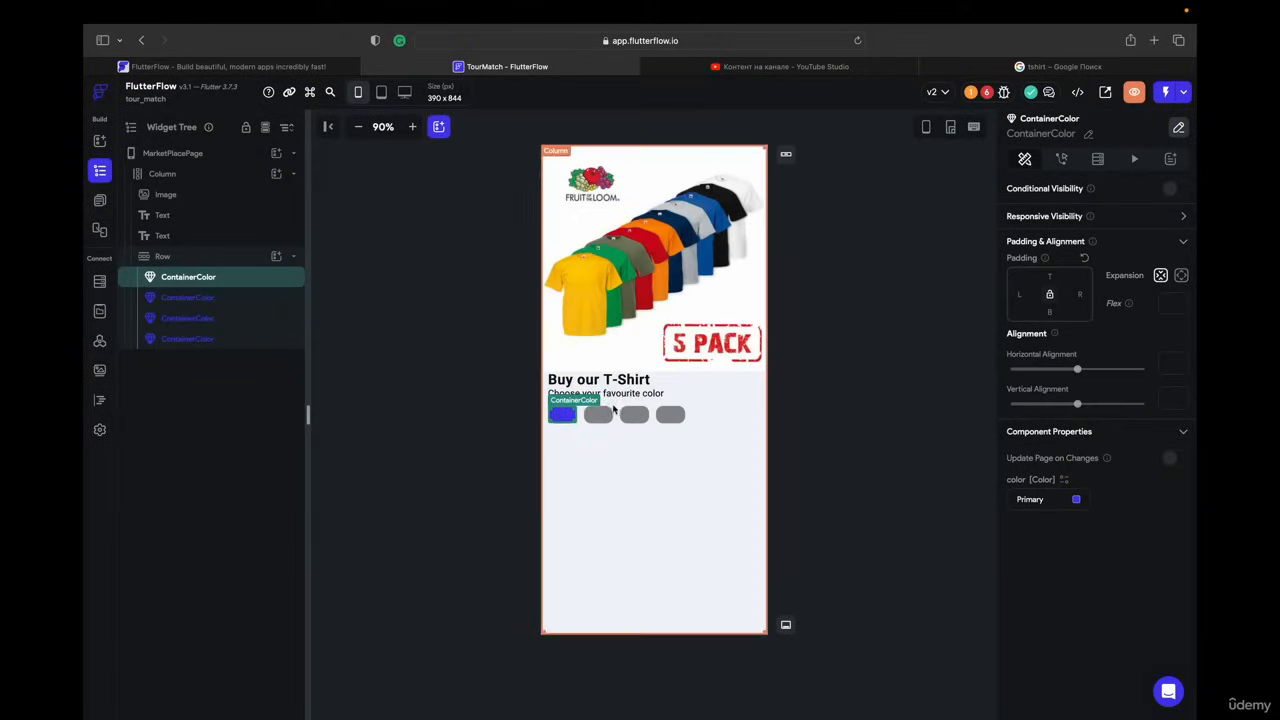
- Set the second swatch's color parameter to Secondary and the third swatch's to Tertiary
{"action": "left_click", "coordinate": [600, 416]}
{"action": "left_click", "coordinate": [1077, 501]}
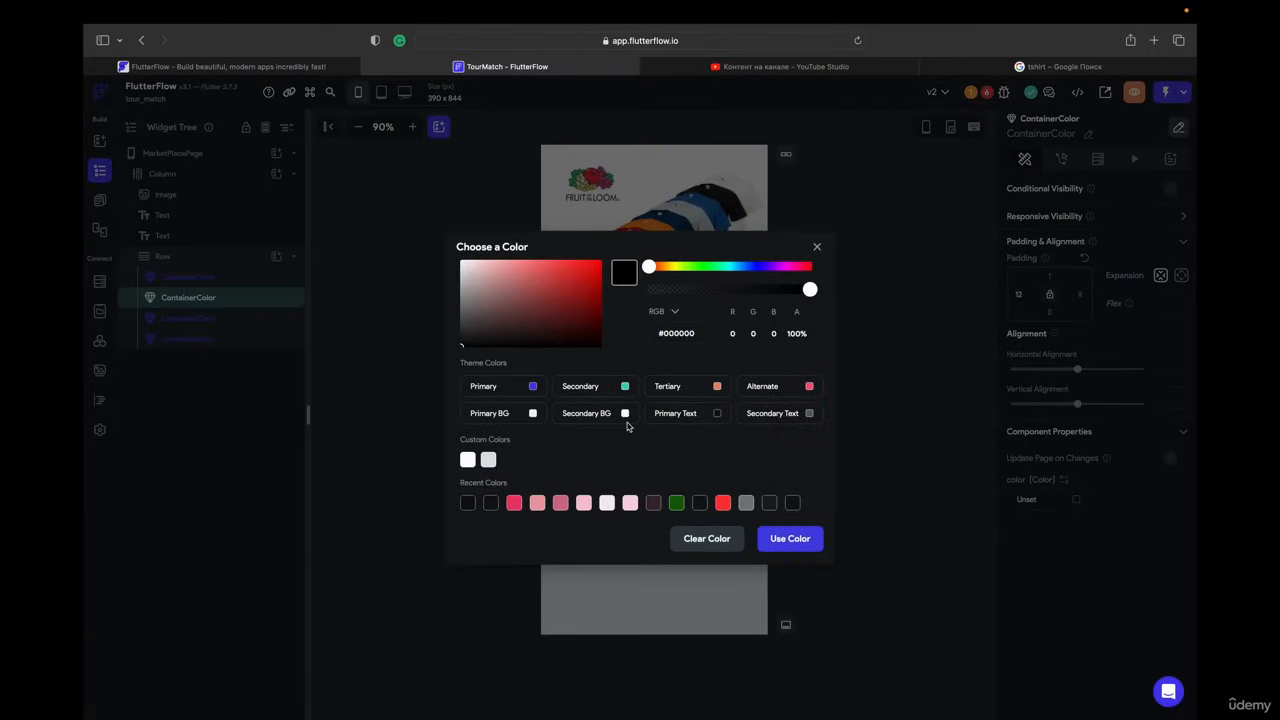
{"action": "left_click", "coordinate": [626, 387]}
{"action": "left_click", "coordinate": [634, 415]}
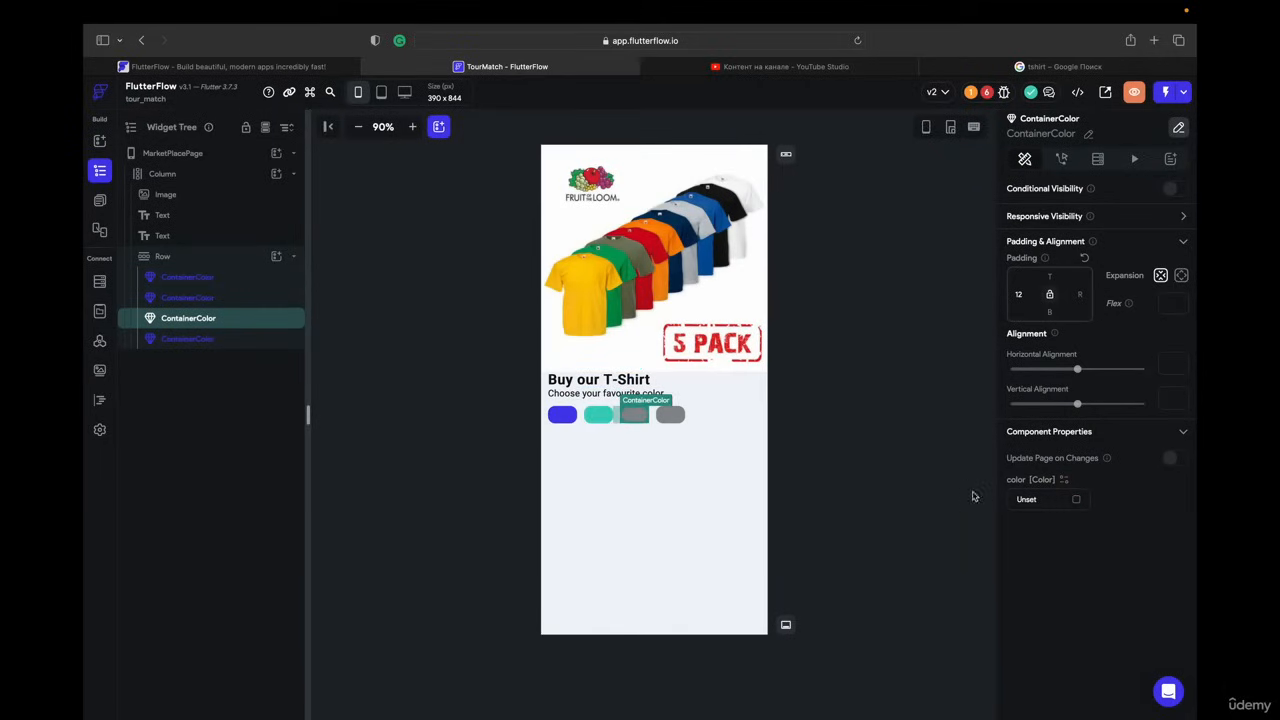
{"action": "left_click", "coordinate": [1077, 500]}
{"action": "left_click", "coordinate": [718, 387]}
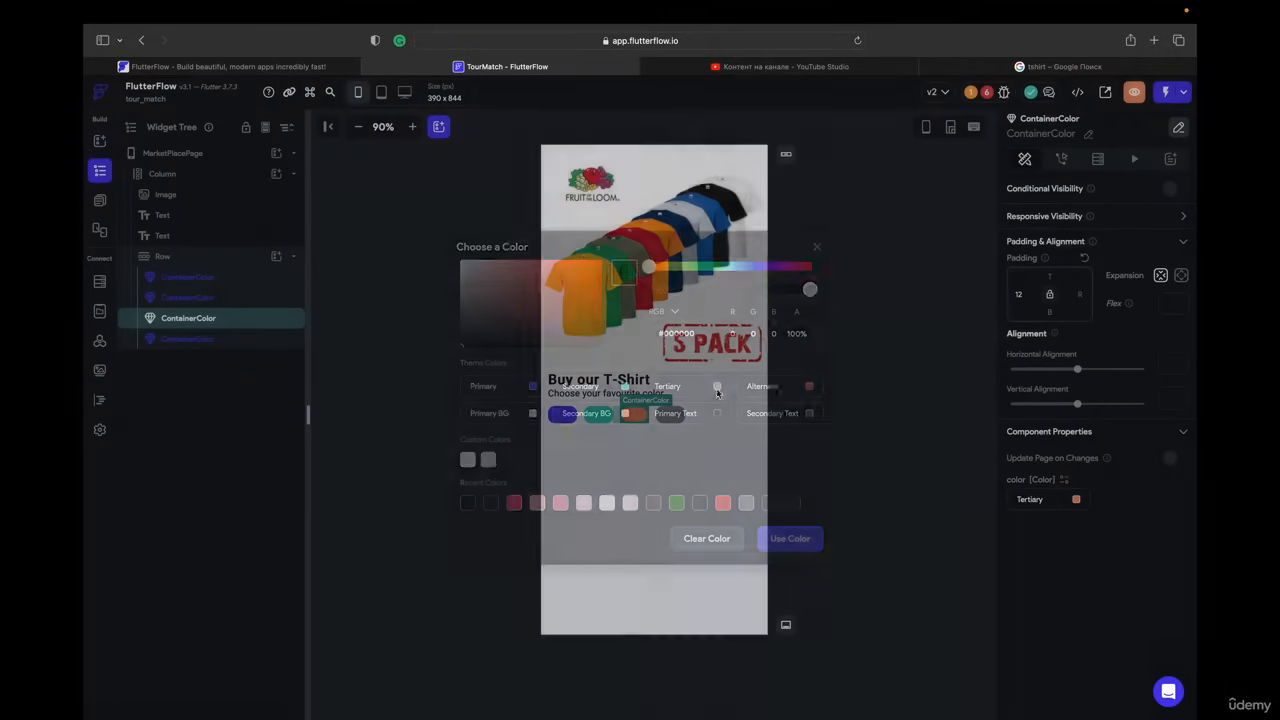
- Set the fourth swatch's color parameter to the Alternate theme color
{"action": "left_click", "coordinate": [681, 419]}
{"action": "left_click", "coordinate": [1076, 500]}
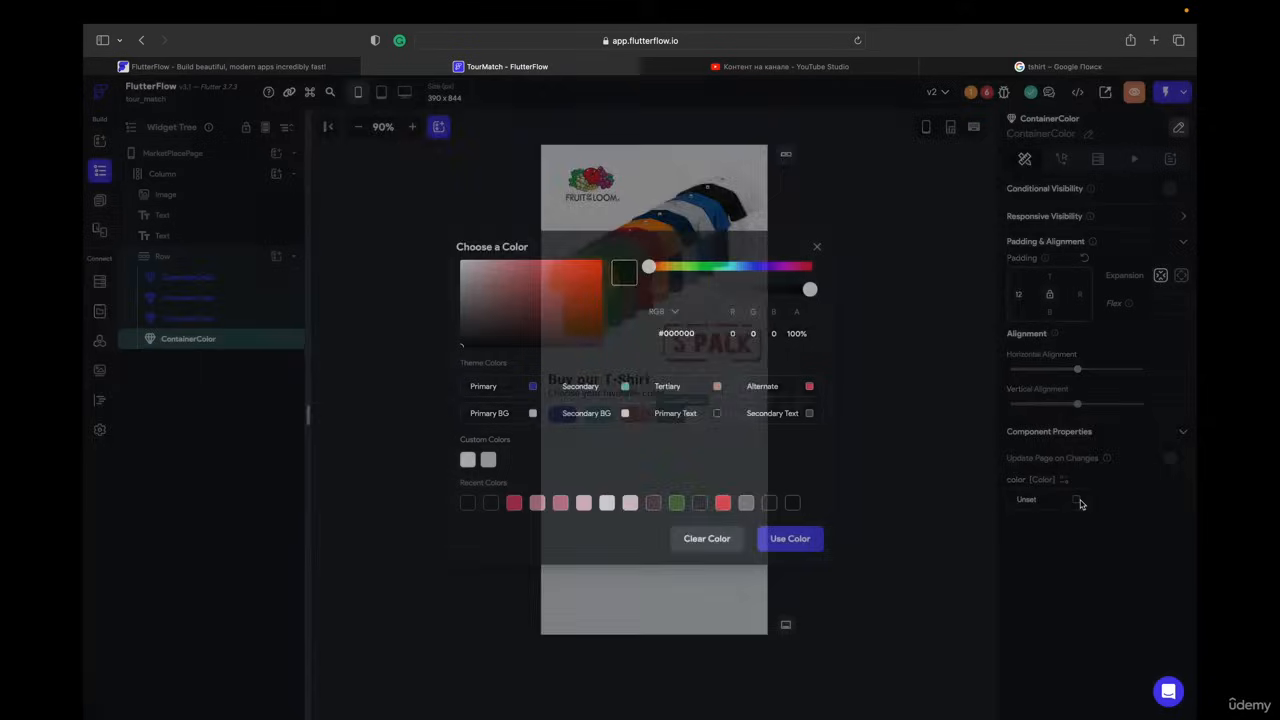
{"action": "left_click", "coordinate": [810, 387]}
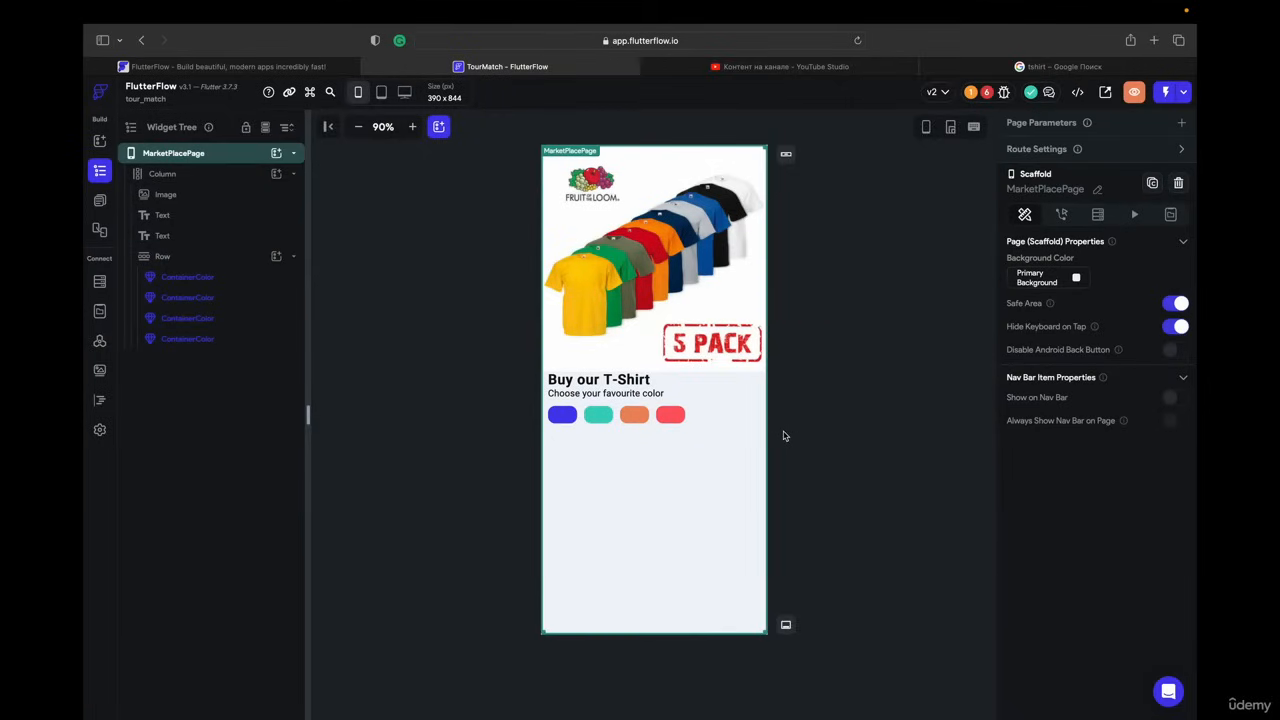
- Spread the four color swatches evenly across the row and leave them without left padding
{"action": "left_click", "coordinate": [561, 415]}
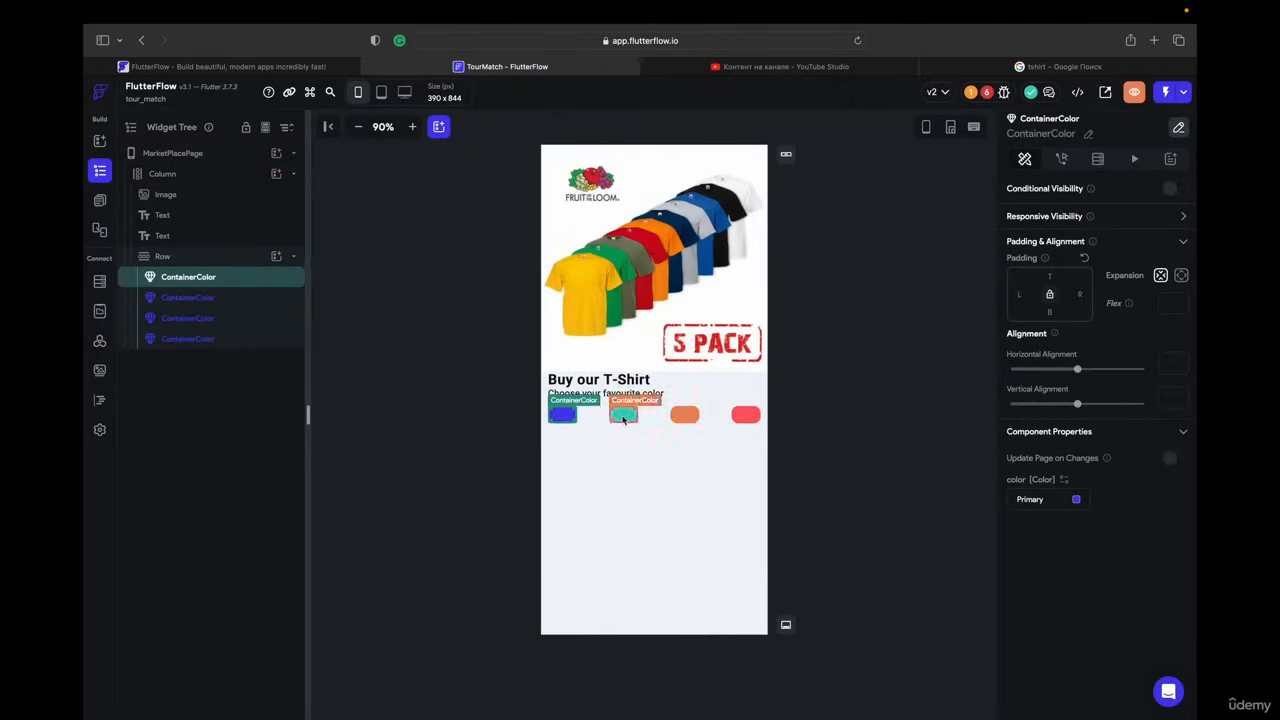
{"action": "left_click", "coordinate": [623, 416]}
{"action": "left_click", "coordinate": [690, 430]}
{"action": "left_click", "coordinate": [688, 416]}
{"action": "left_click", "coordinate": [758, 424]}
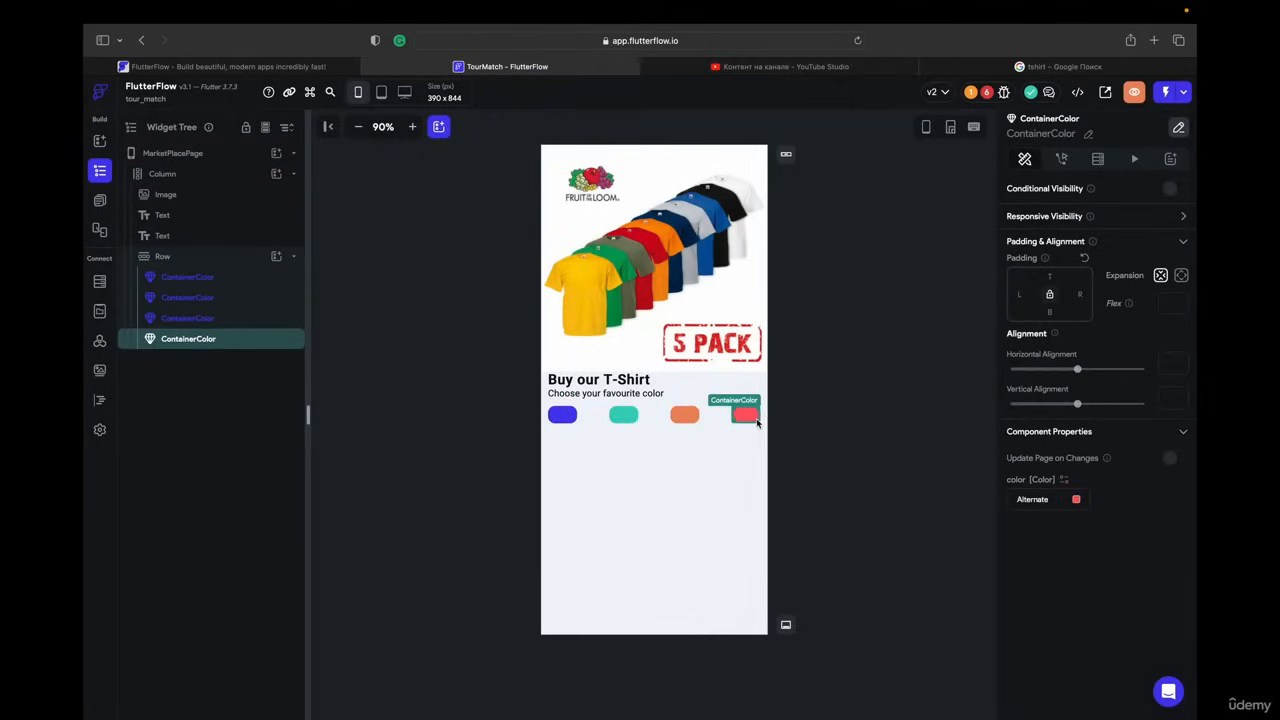
{"action": "left_click", "coordinate": [820, 428]}
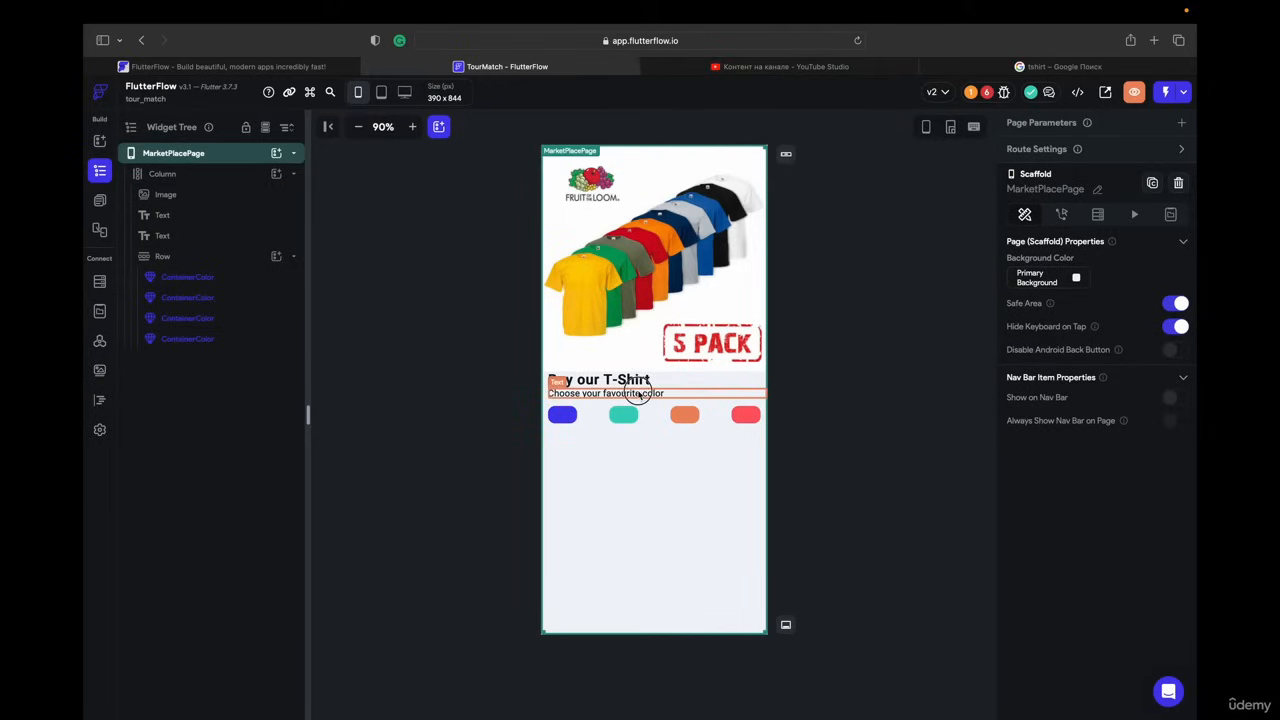
- Set the top padding of the "Choose your favourite color" text to 6
{"action": "left_click", "coordinate": [560, 392]}
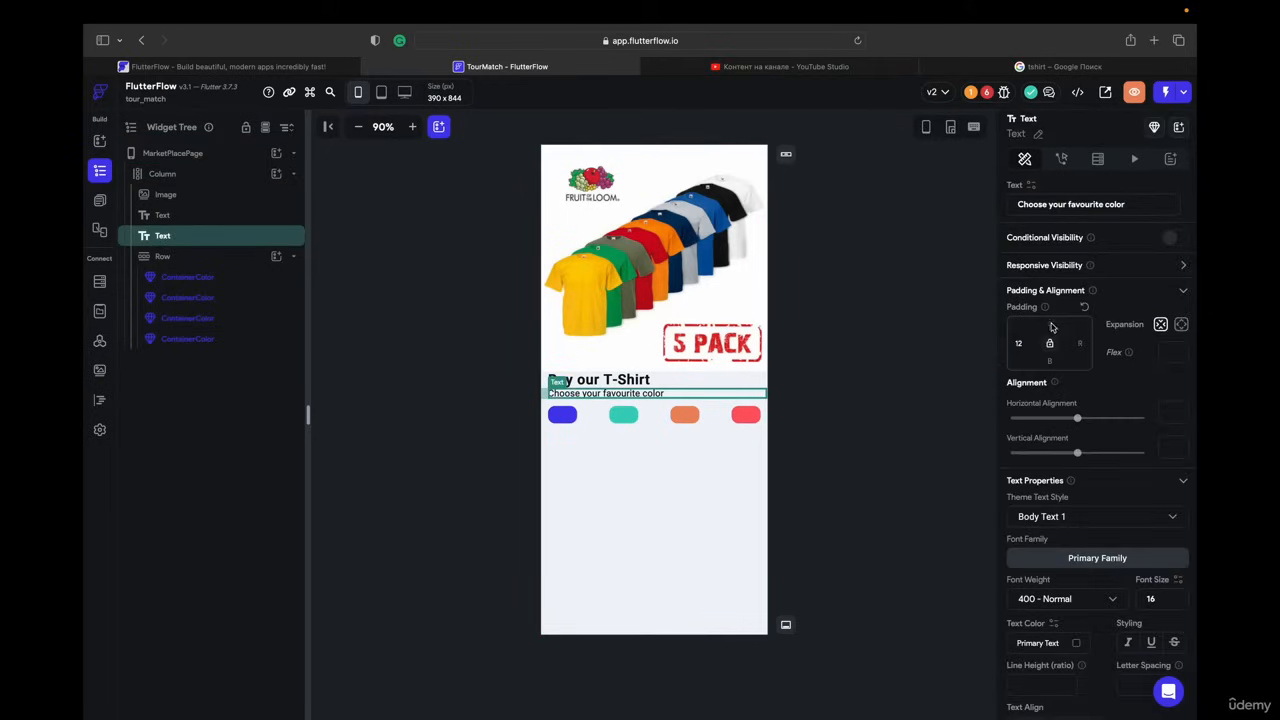
{"action": "left_click", "coordinate": [940, 357]}
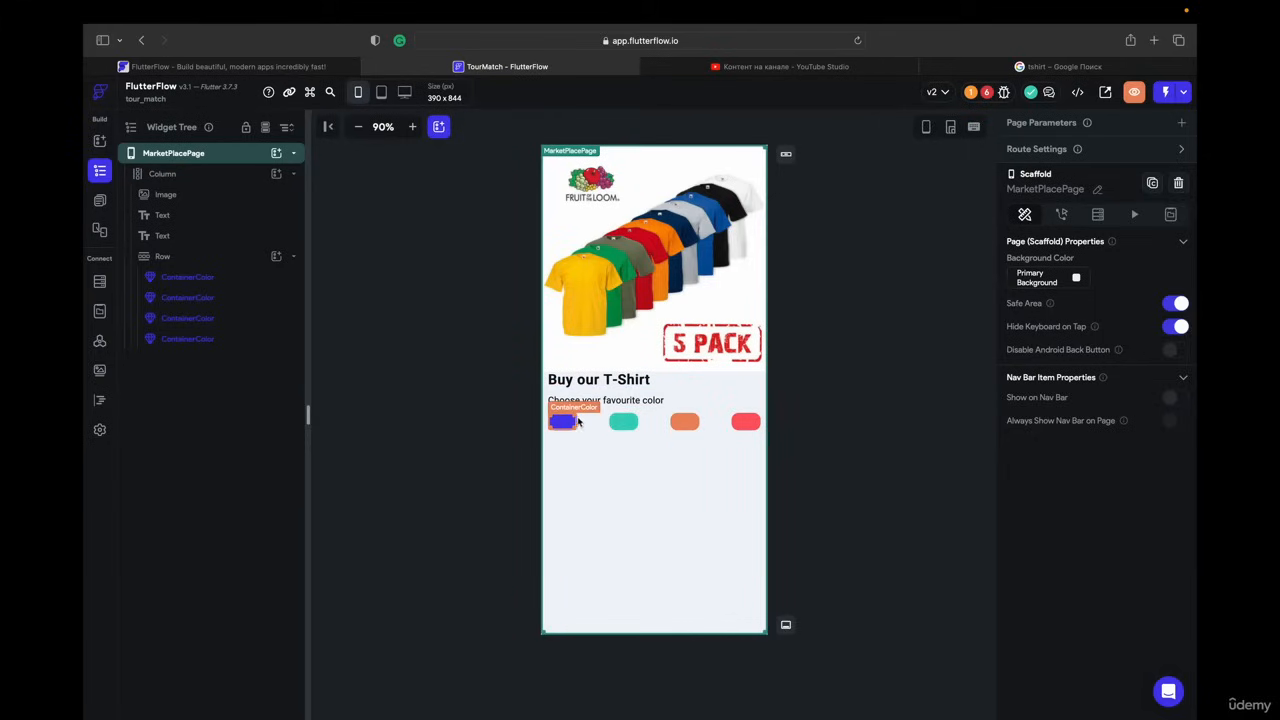
{"action": "left_click", "coordinate": [648, 395]}
{"action": "left_click", "coordinate": [1053, 324]}
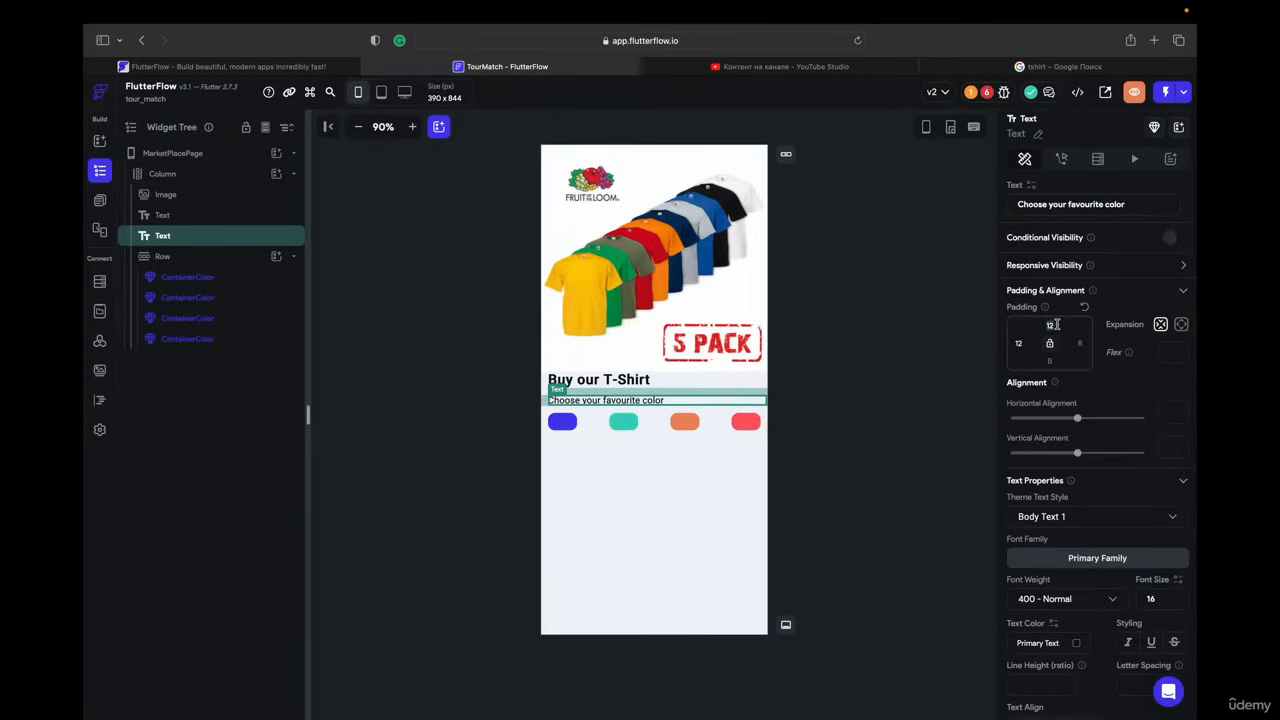
{"action": "type", "text": "6"}
{"action": "left_click", "coordinate": [948, 374]}
{"action": "left_click", "coordinate": [938, 377]}
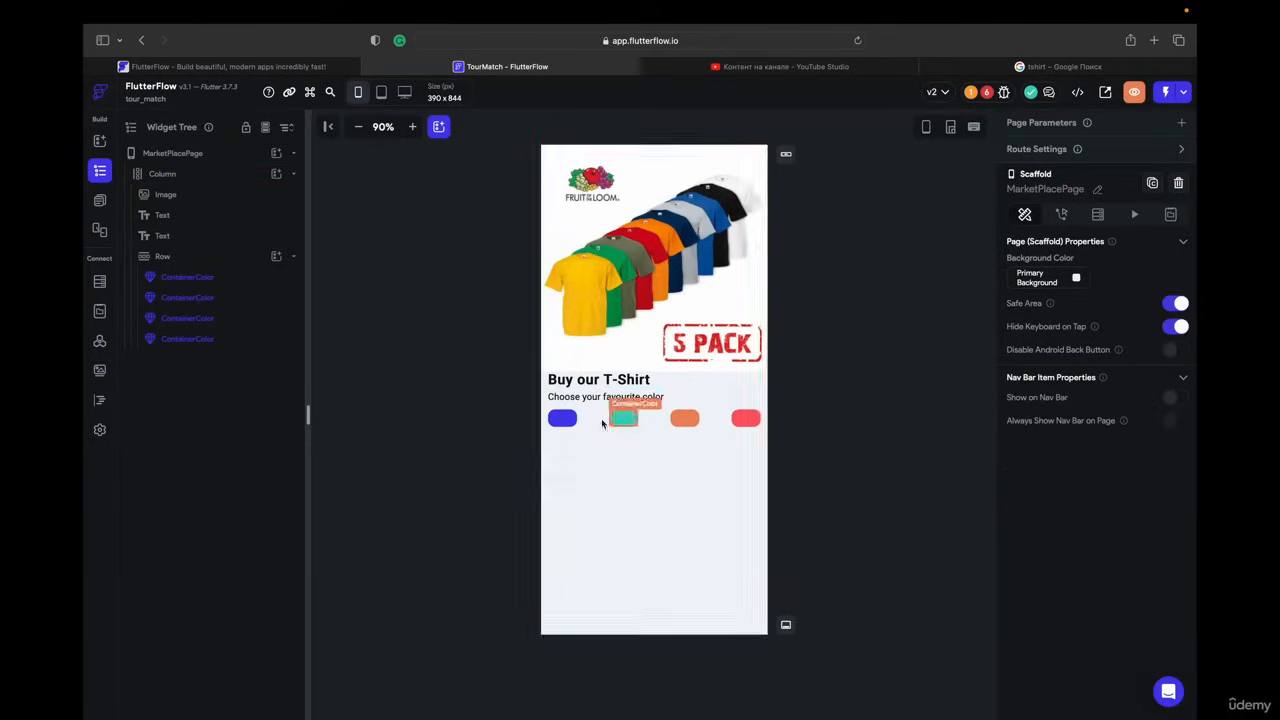
- Add a local page state field named colorOfTShirt with type Color to MarketPlacePage
{"action": "left_click", "coordinate": [923, 467]}
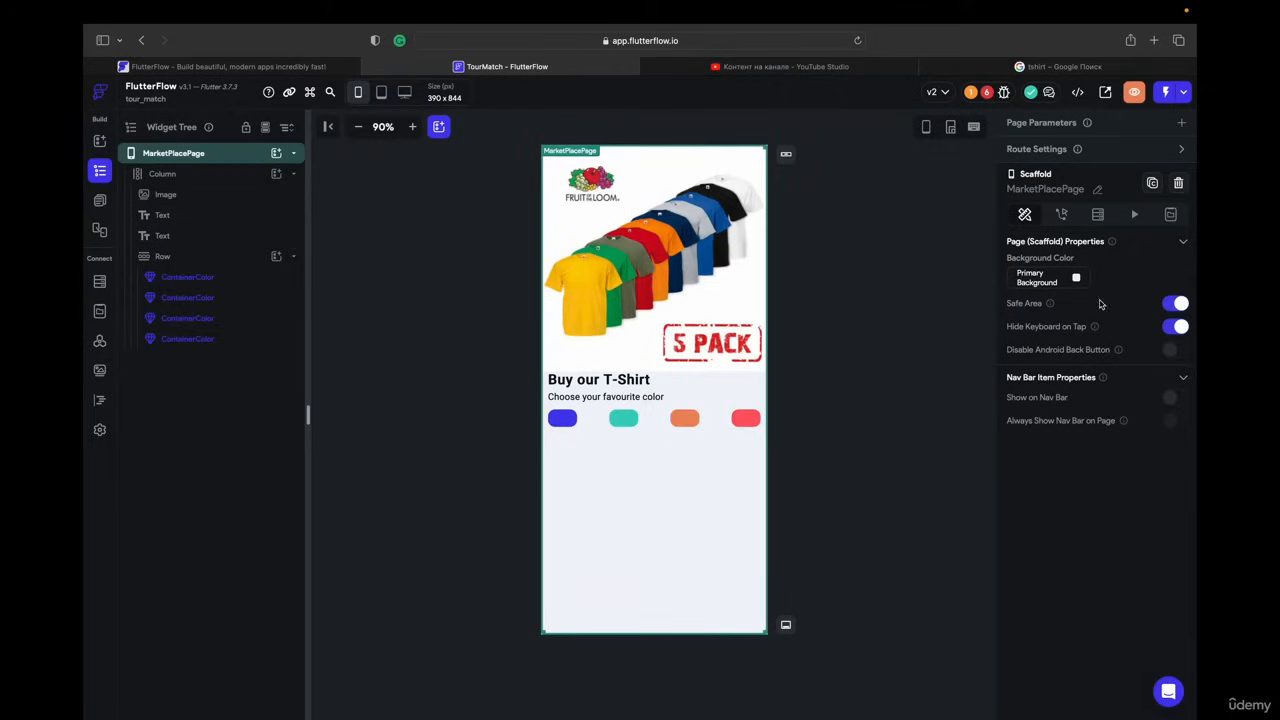
{"action": "left_click", "coordinate": [1170, 214]}
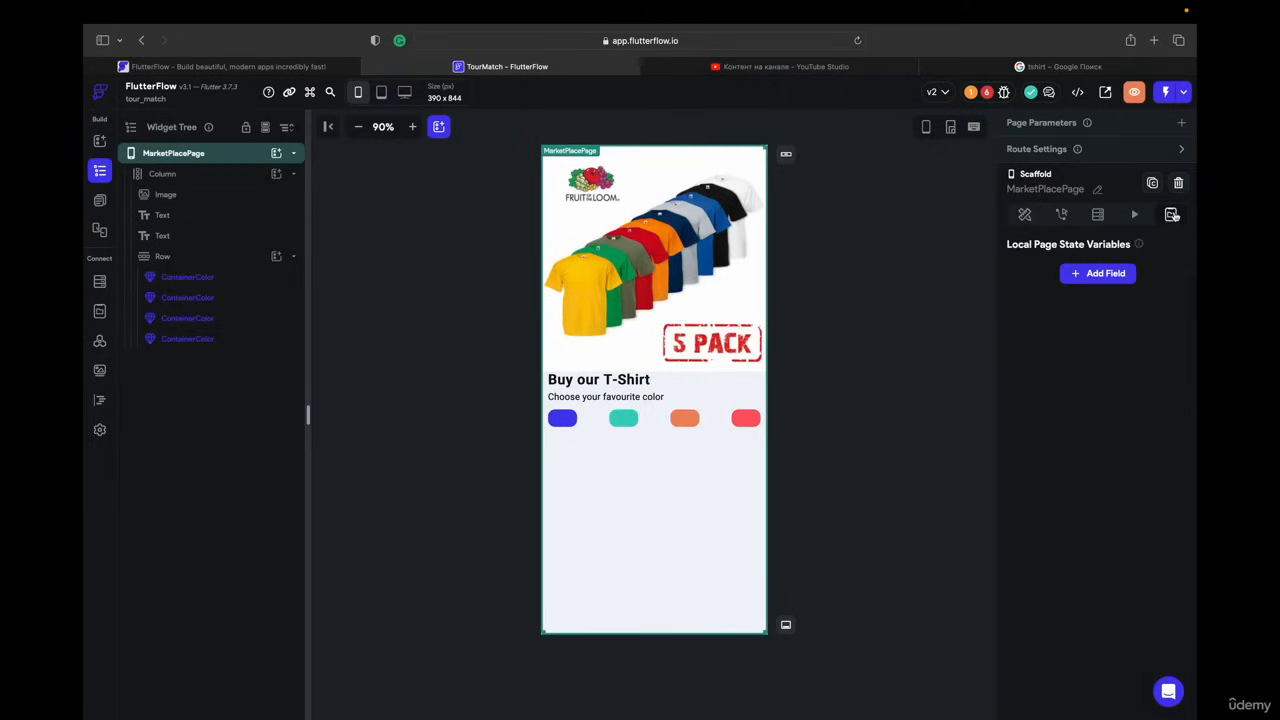
{"action": "left_click", "coordinate": [1100, 275]}
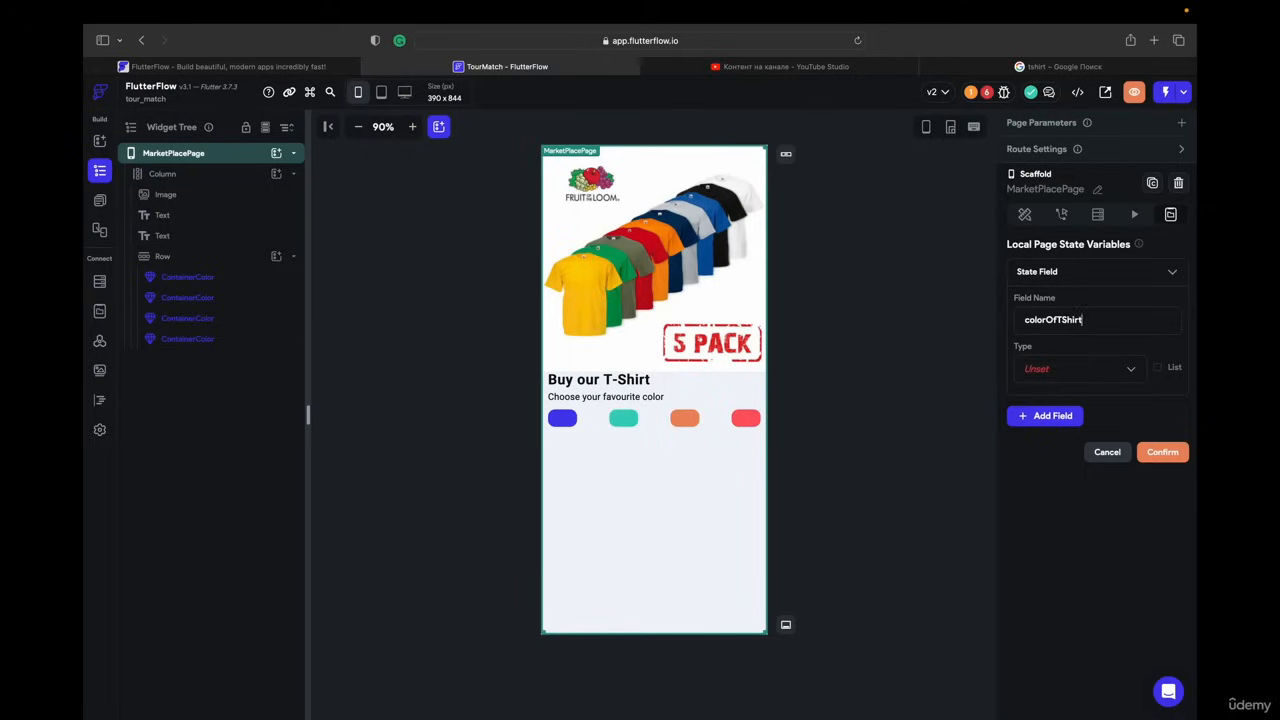
{"action": "left_click", "coordinate": [1053, 372]}
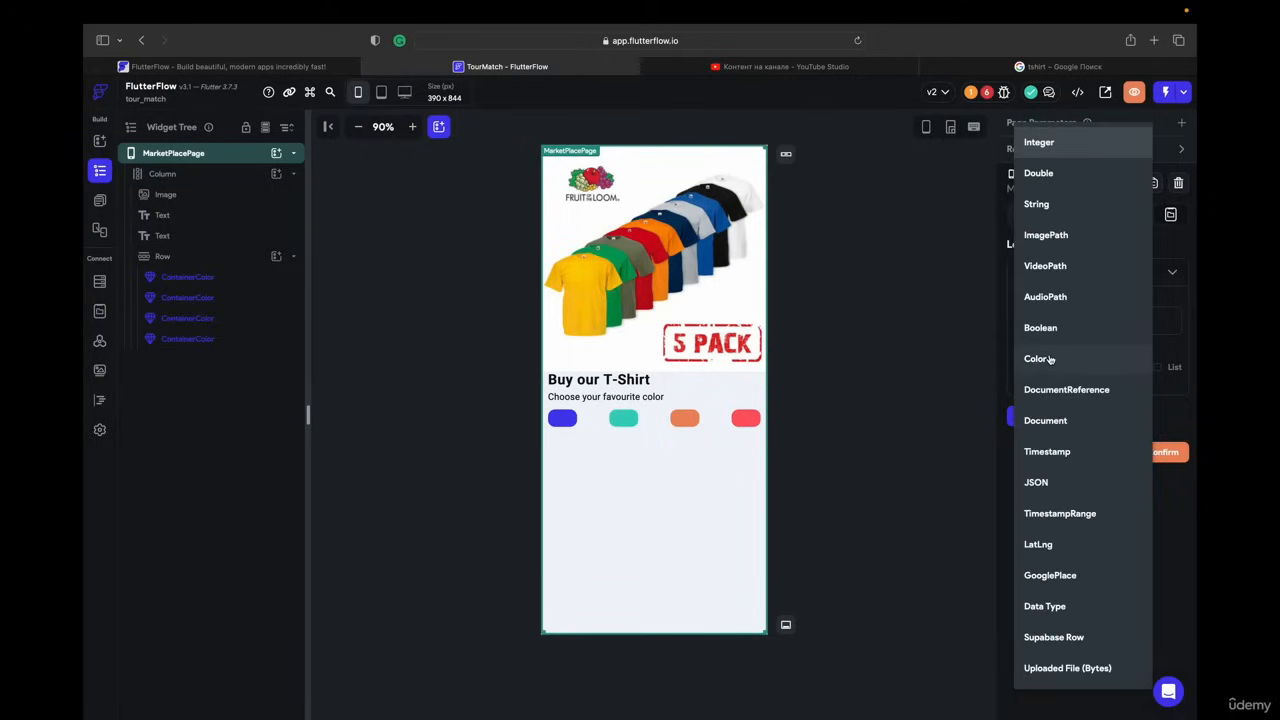
{"action": "left_click", "coordinate": [1040, 358]}
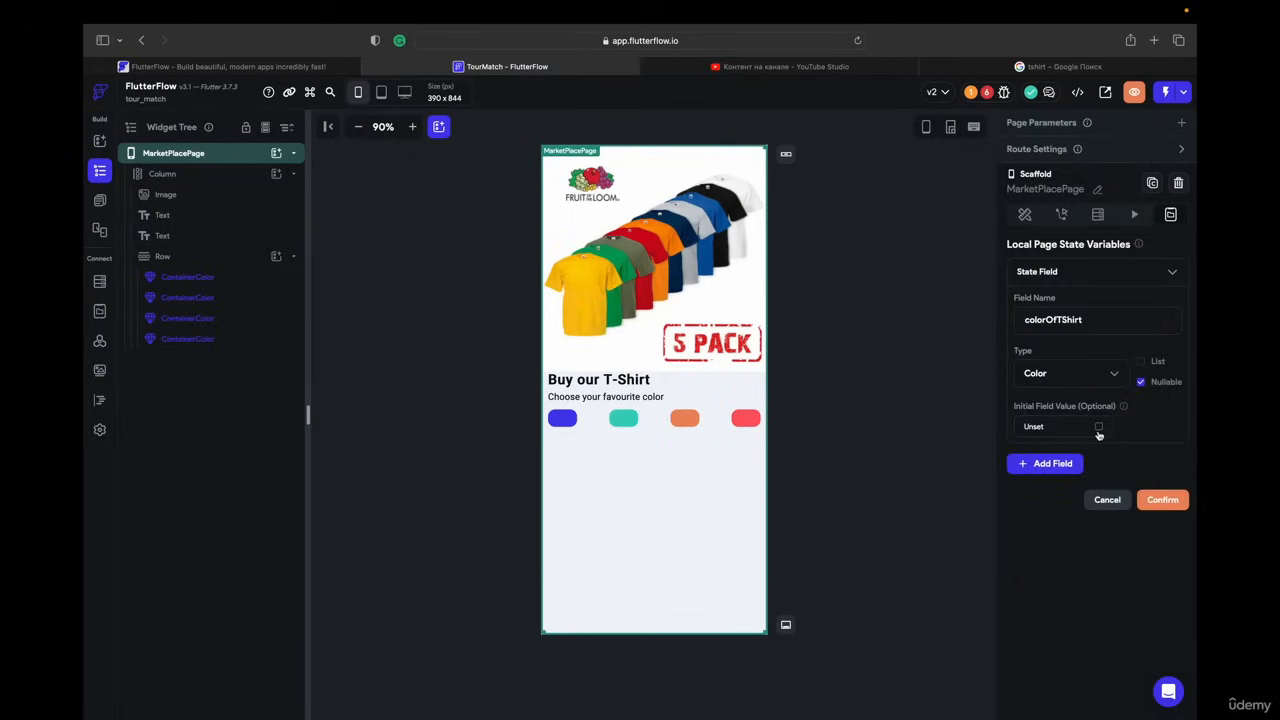
- Set the initial value of the colorOfTShirt field to black and confirm the state field
{"action": "left_click", "coordinate": [1098, 428]}
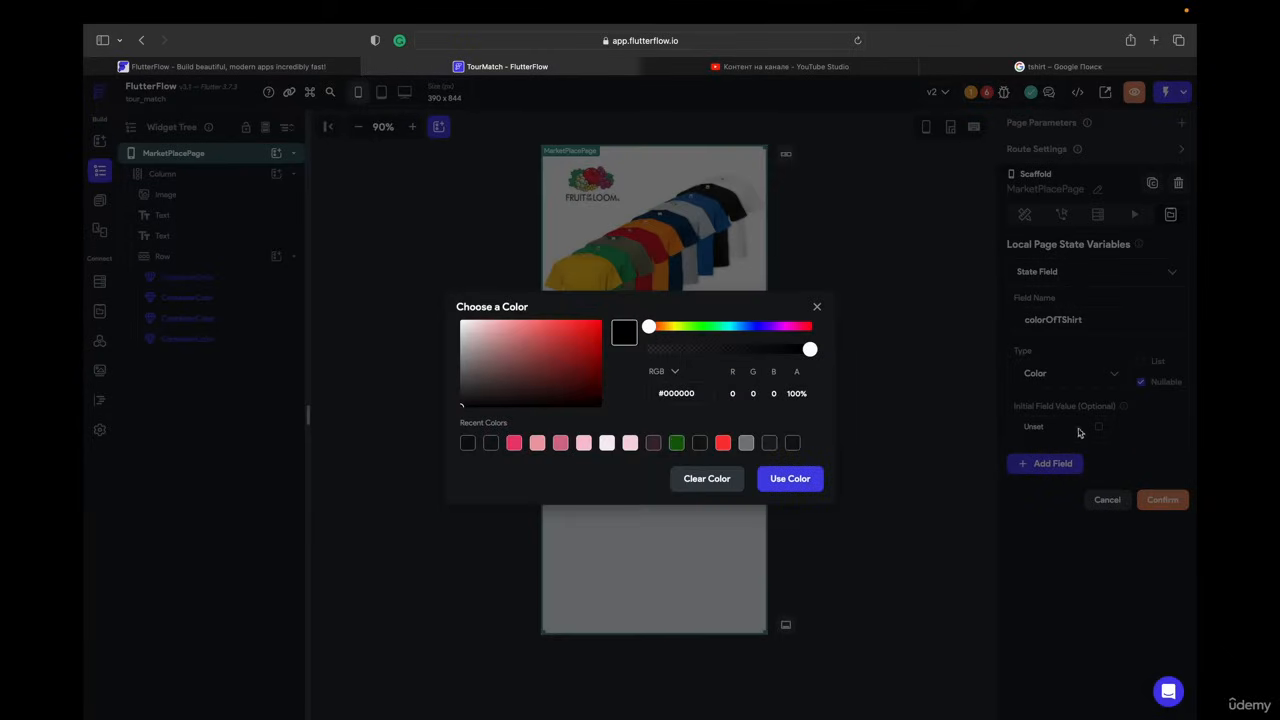
{"action": "left_click", "coordinate": [467, 443]}
{"action": "left_click_drag", "start_coordinate": [785, 349], "coordinate": [835, 347]}
{"action": "left_click", "coordinate": [790, 478]}
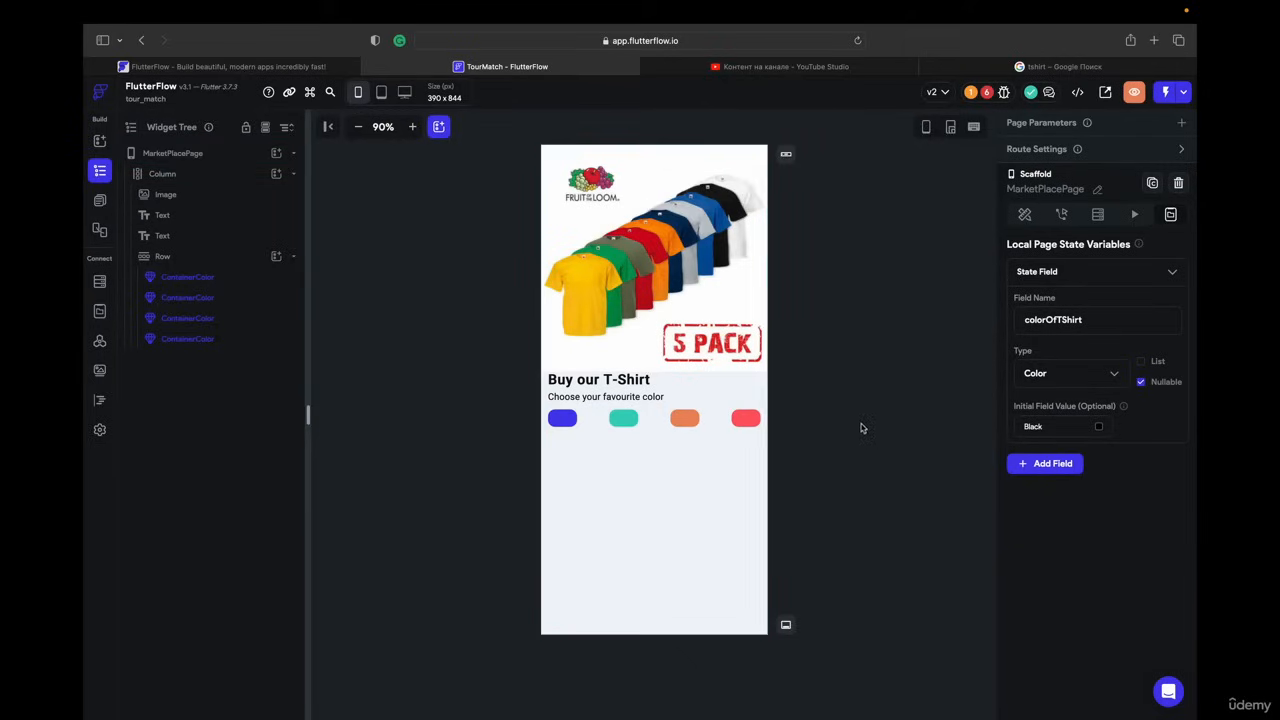
- Add an on-tap Update Page State action to the first color swatch in the action flow editor
{"action": "left_click", "coordinate": [557, 419]}
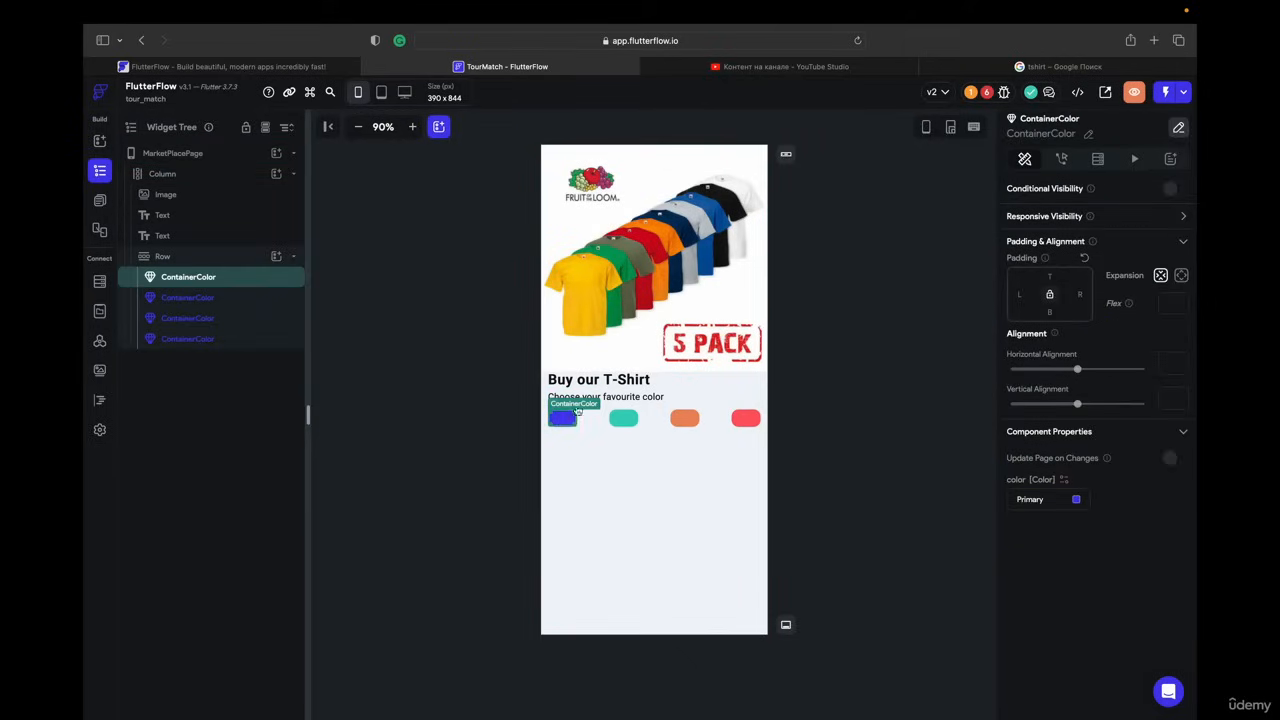
{"action": "left_click", "coordinate": [1062, 159]}
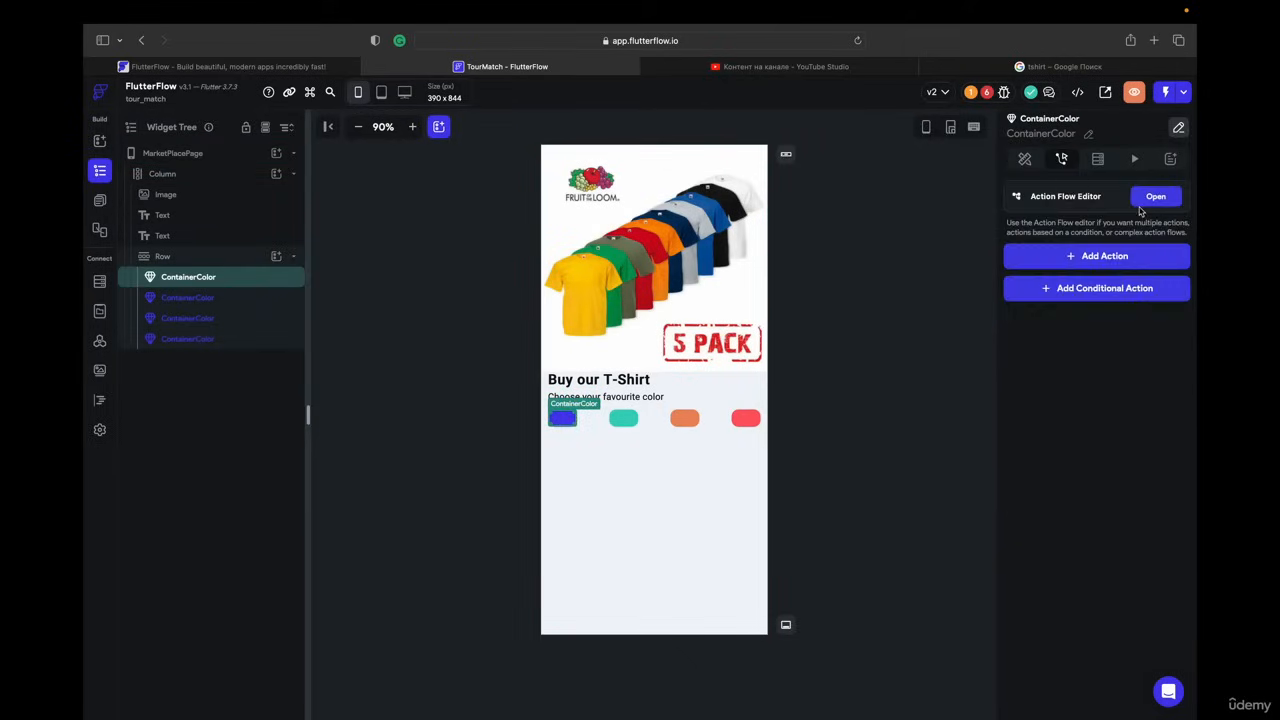
{"action": "left_click", "coordinate": [1156, 196]}
{"action": "left_click", "coordinate": [530, 495]}
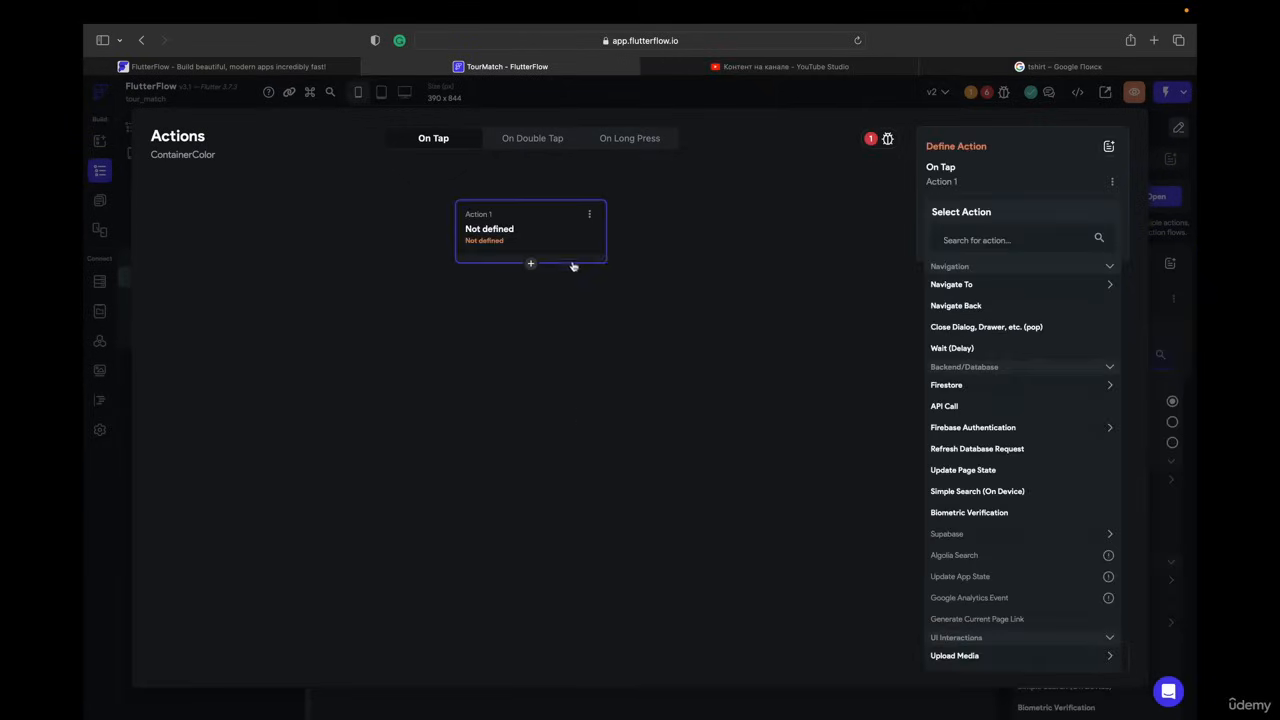
{"action": "left_click", "coordinate": [955, 240]}
{"action": "type", "text": "updagte"}
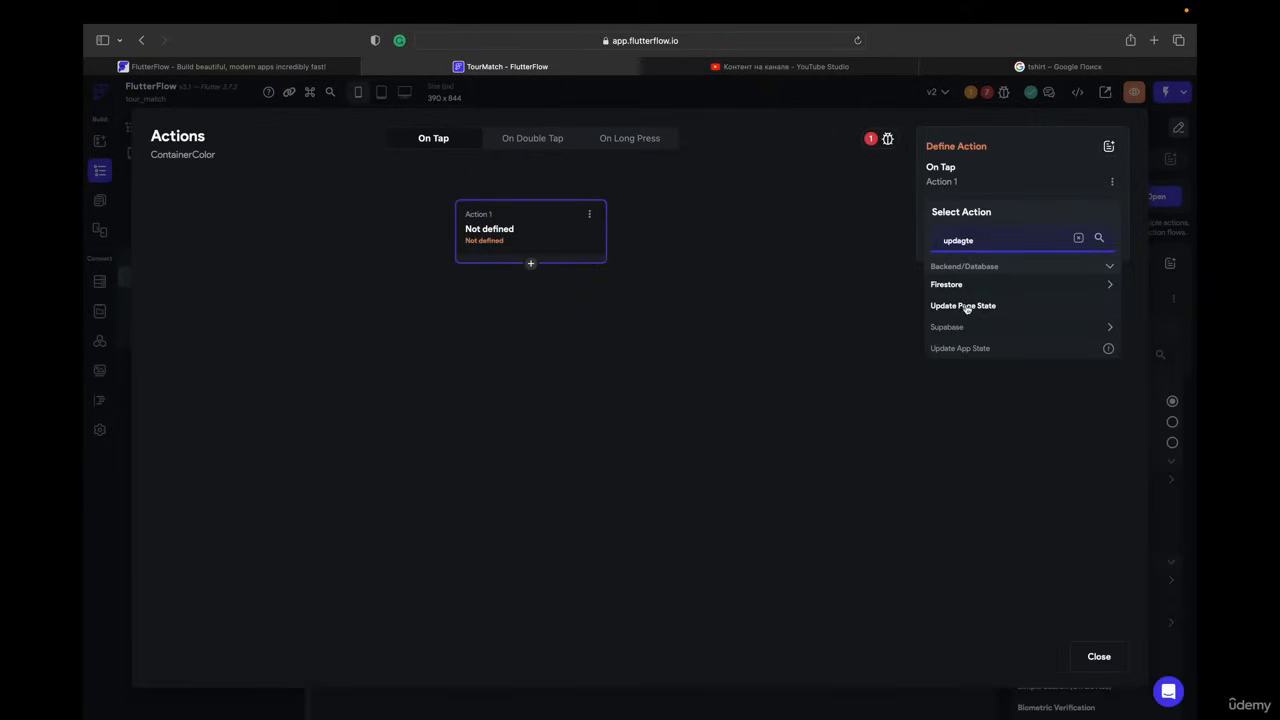
{"action": "left_click", "coordinate": [966, 307]}
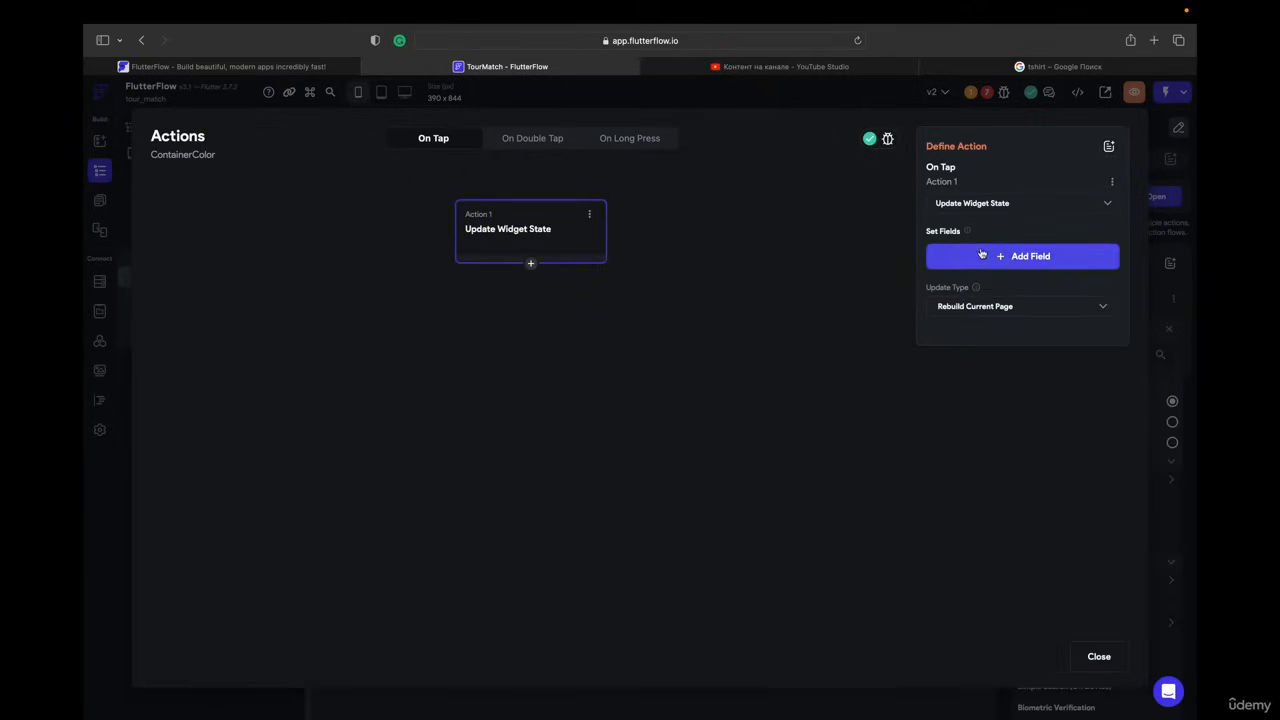
- Make the first swatch's action set colorOfTShirt to the Primary theme color
{"action": "left_click", "coordinate": [982, 256]}
{"action": "left_click", "coordinate": [560, 330]}
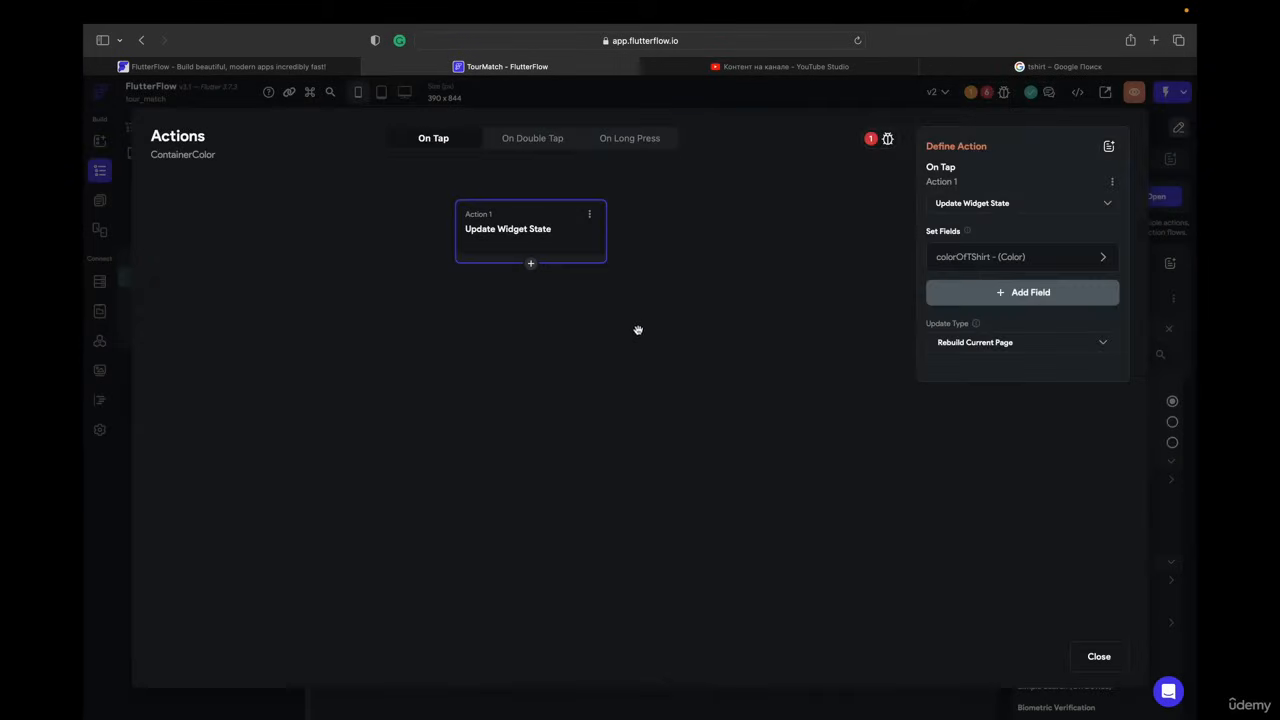
{"action": "left_click", "coordinate": [1006, 256]}
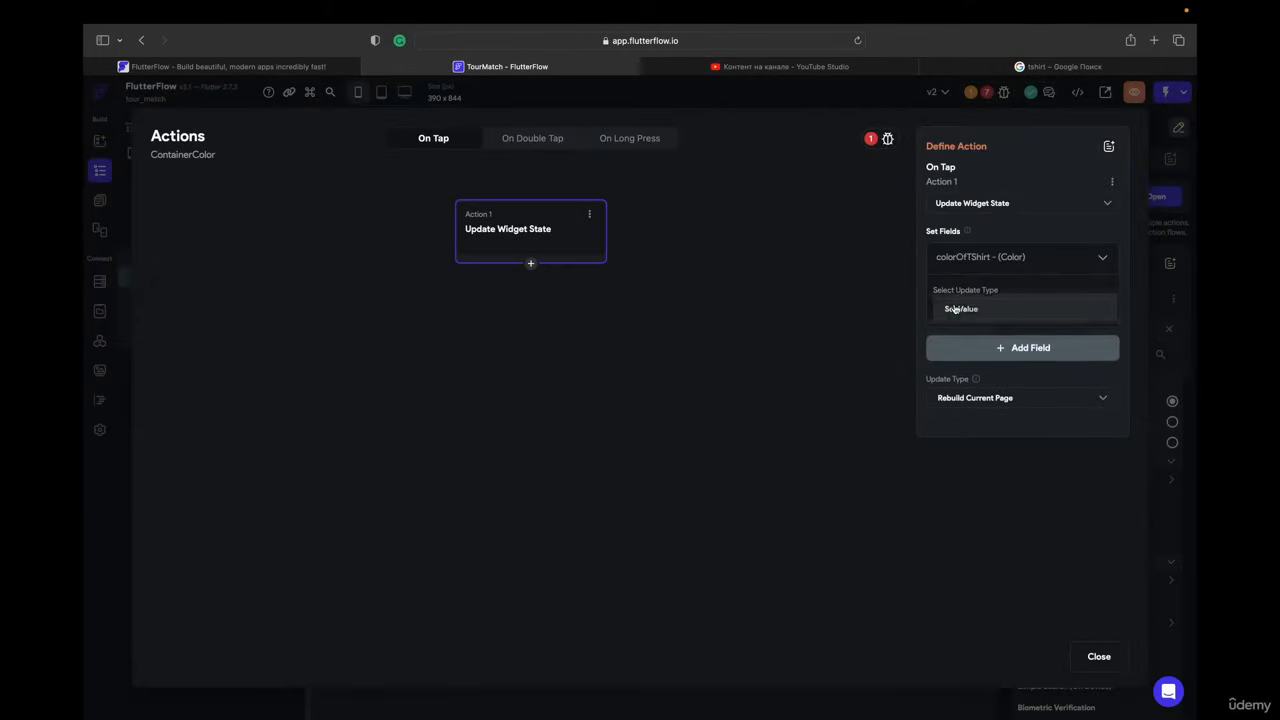
{"action": "left_click", "coordinate": [958, 305]}
{"action": "left_click", "coordinate": [960, 308]}
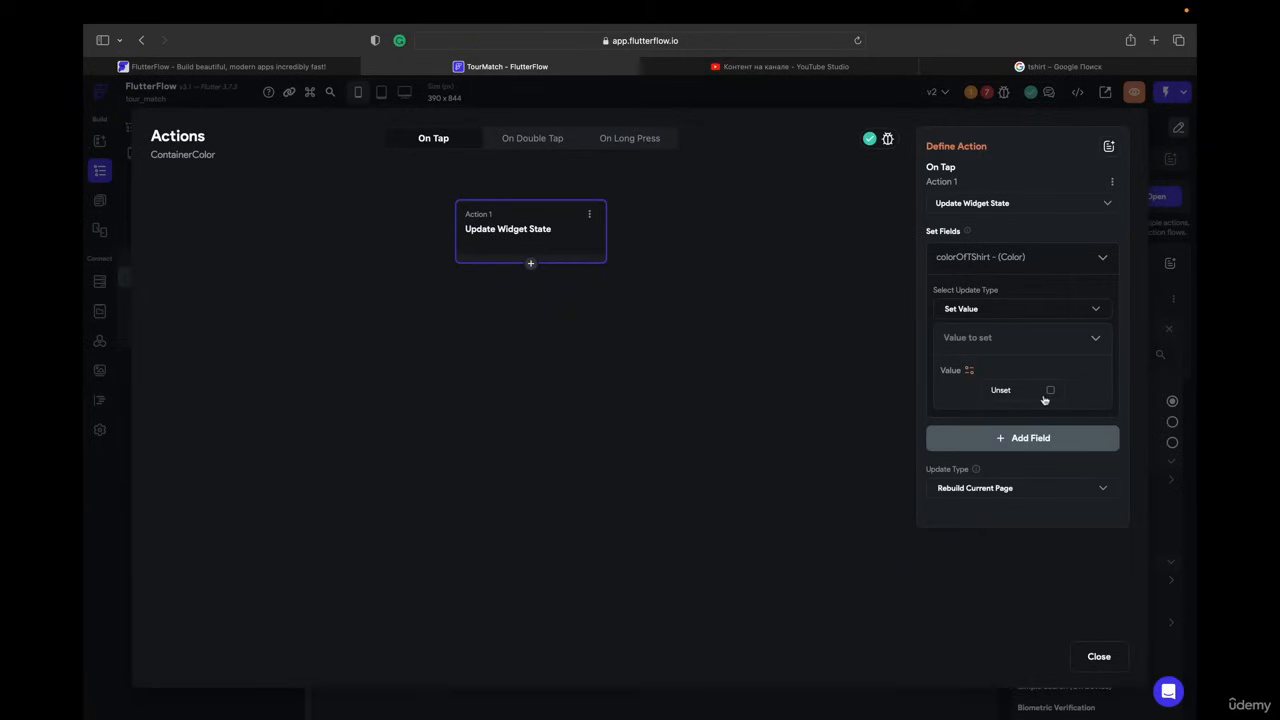
{"action": "left_click", "coordinate": [971, 371]}
{"action": "left_click", "coordinate": [971, 372]}
{"action": "left_click", "coordinate": [1051, 391]}
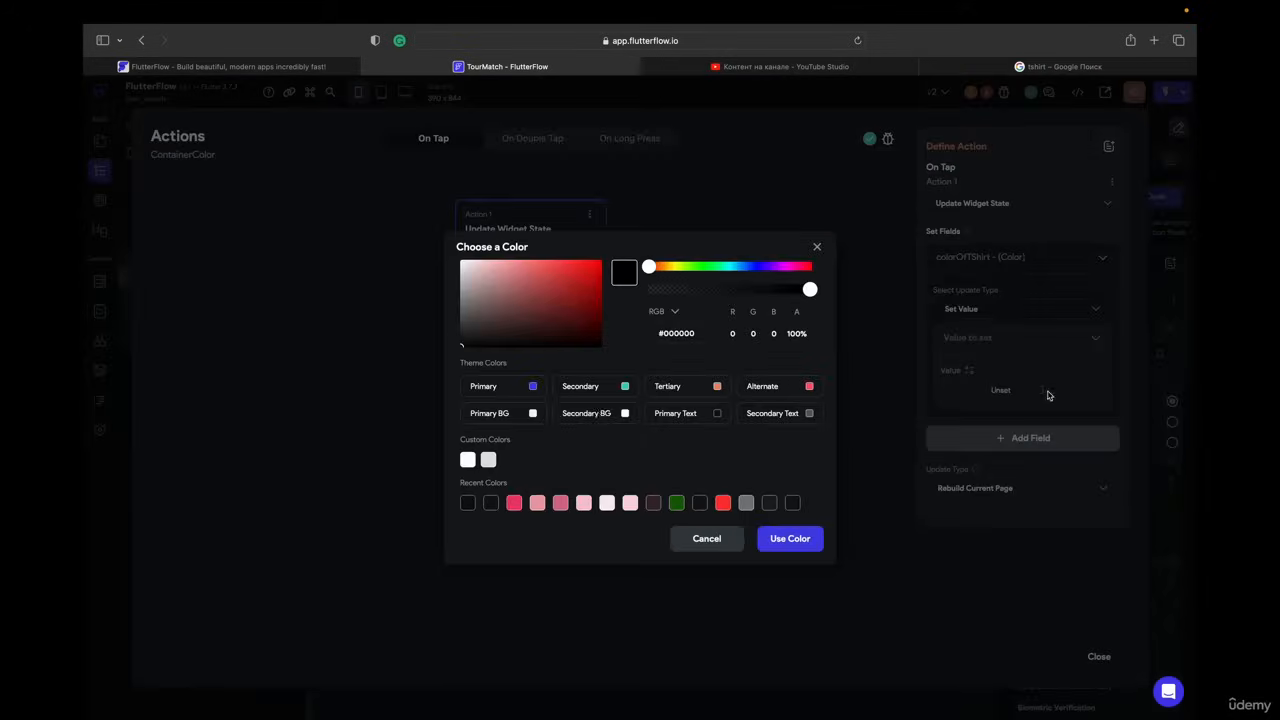
{"action": "left_click", "coordinate": [533, 387]}
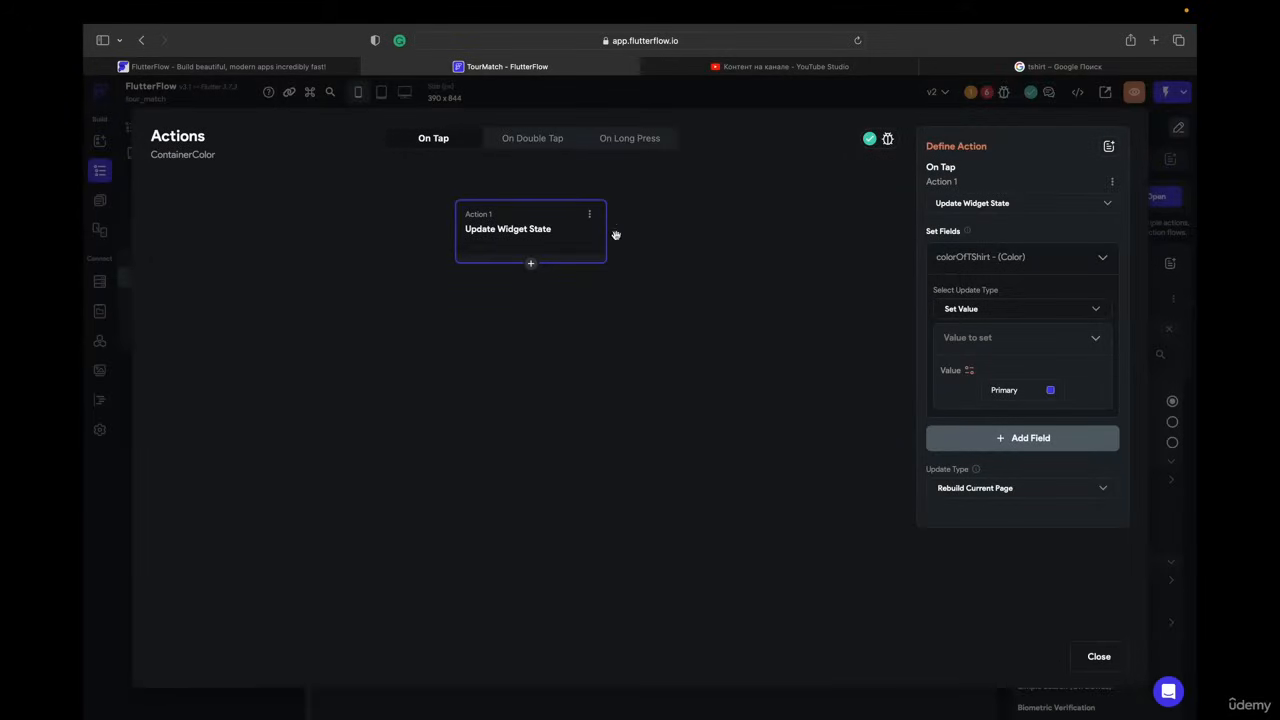
- Copy the first swatch's action and bring up the action settings of the second swatch
{"action": "left_click", "coordinate": [588, 215]}
{"action": "left_click", "coordinate": [548, 242]}
{"action": "left_click", "coordinate": [1098, 656]}
{"action": "left_click", "coordinate": [623, 418]}
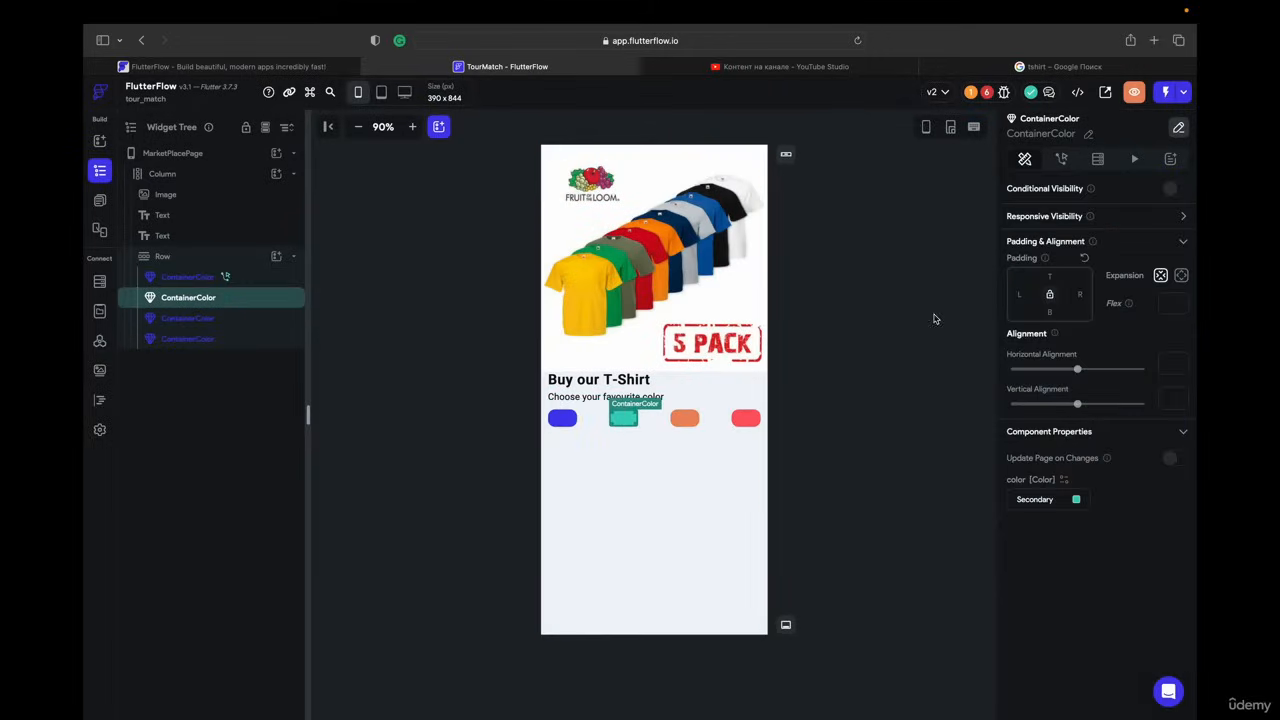
{"action": "left_click", "coordinate": [1067, 166]}
{"action": "left_click", "coordinate": [1109, 253]}
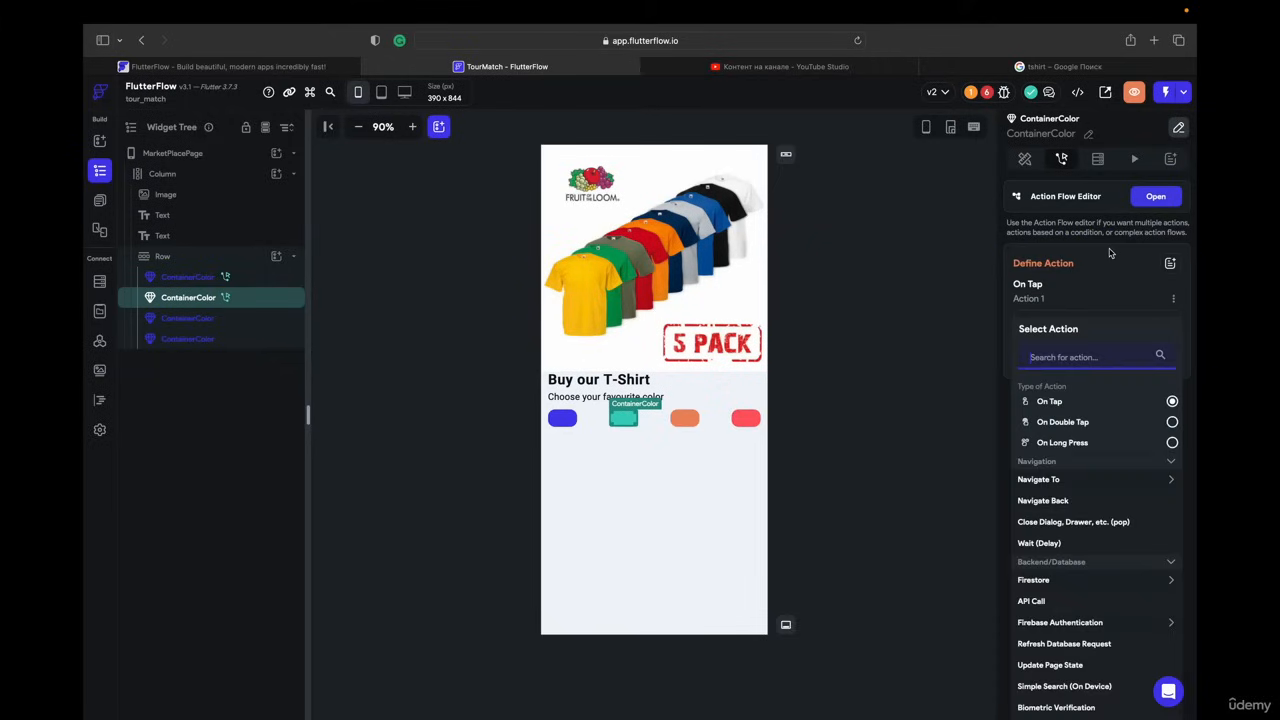
{"action": "left_click", "coordinate": [1170, 263]}
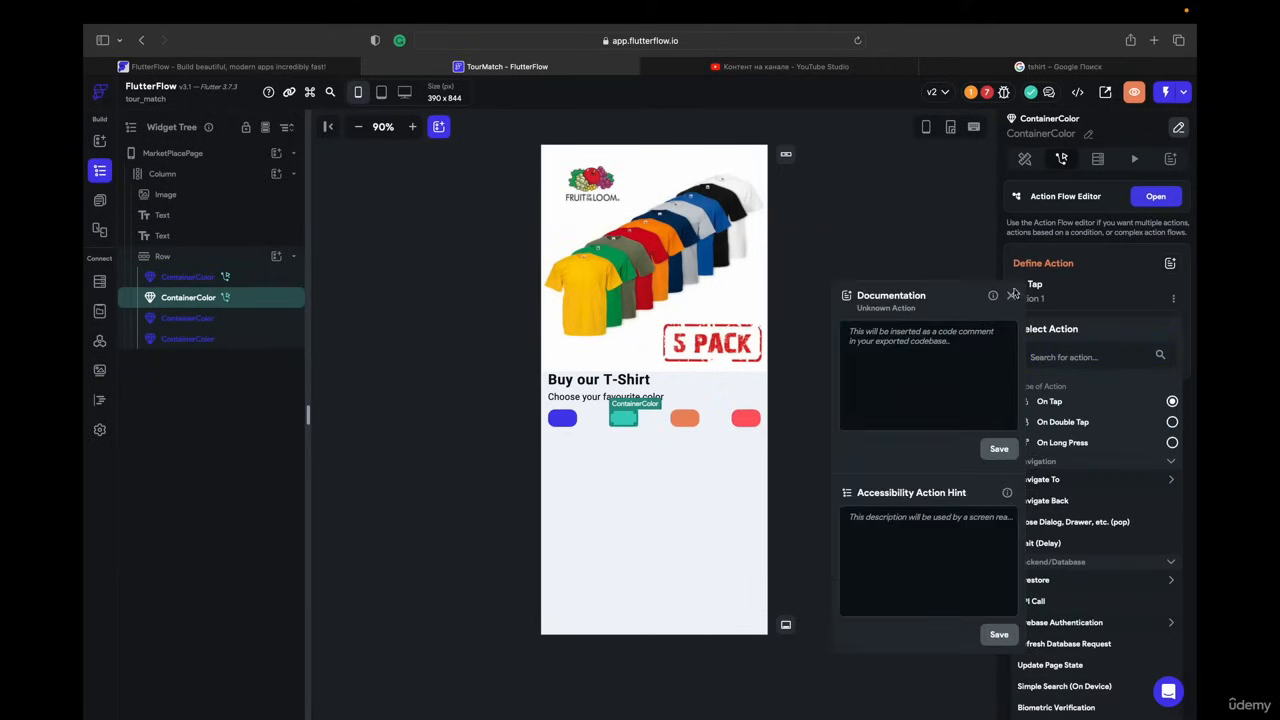
{"action": "left_click", "coordinate": [1013, 294]}
{"action": "left_click", "coordinate": [1173, 298]}
{"action": "left_click", "coordinate": [1085, 349]}
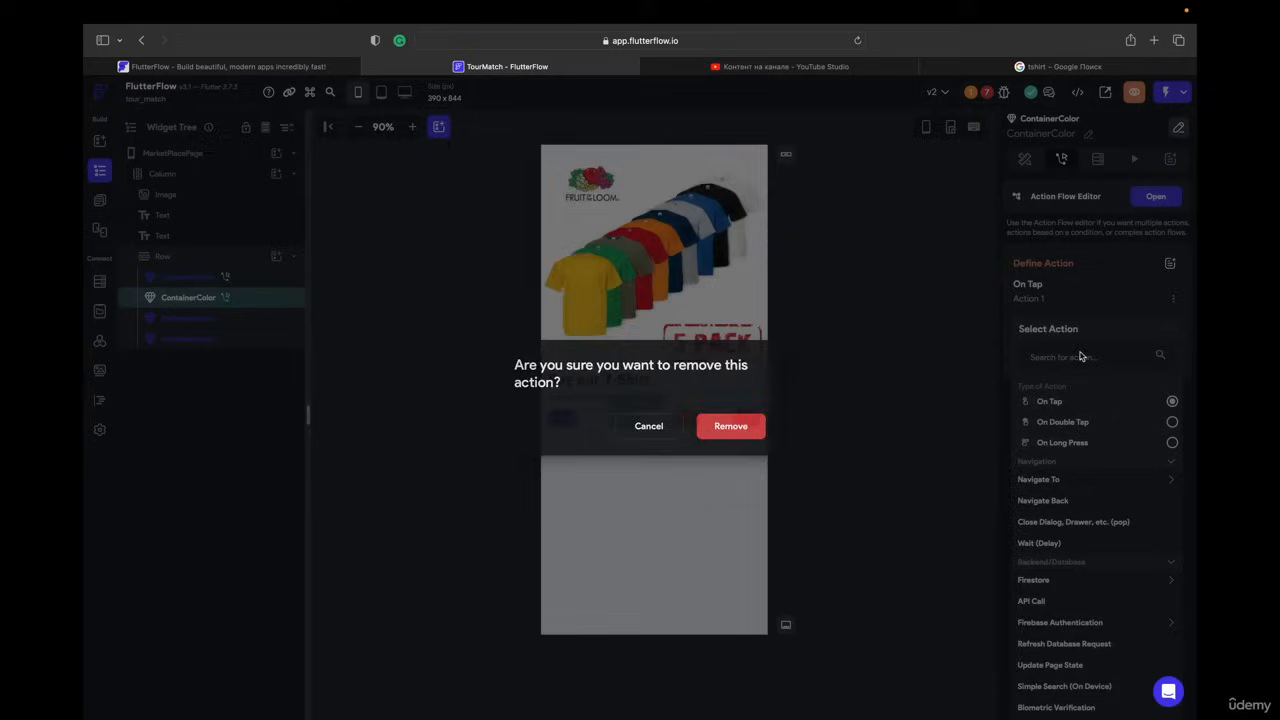
{"action": "left_click", "coordinate": [731, 426]}
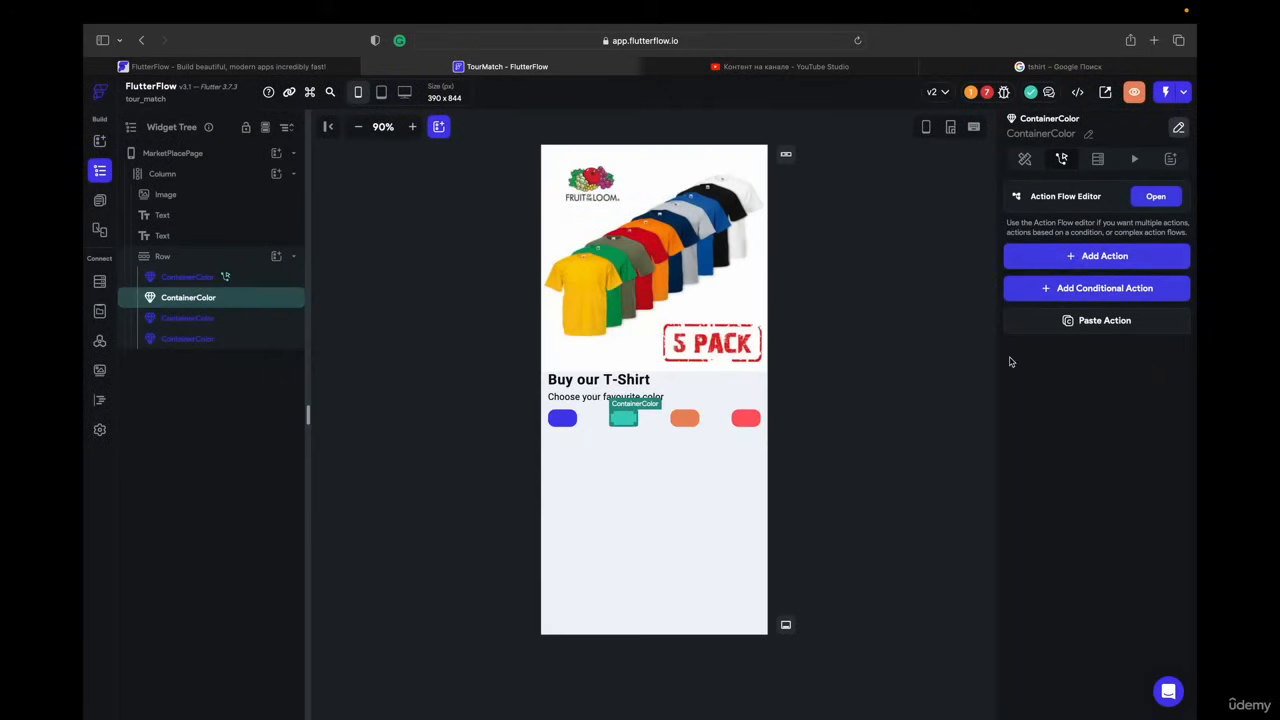
- Paste the copied action onto the second swatch and change its colorOfTShirt value to Secondary
{"action": "left_click", "coordinate": [1067, 322]}
{"action": "left_click", "coordinate": [1075, 366]}
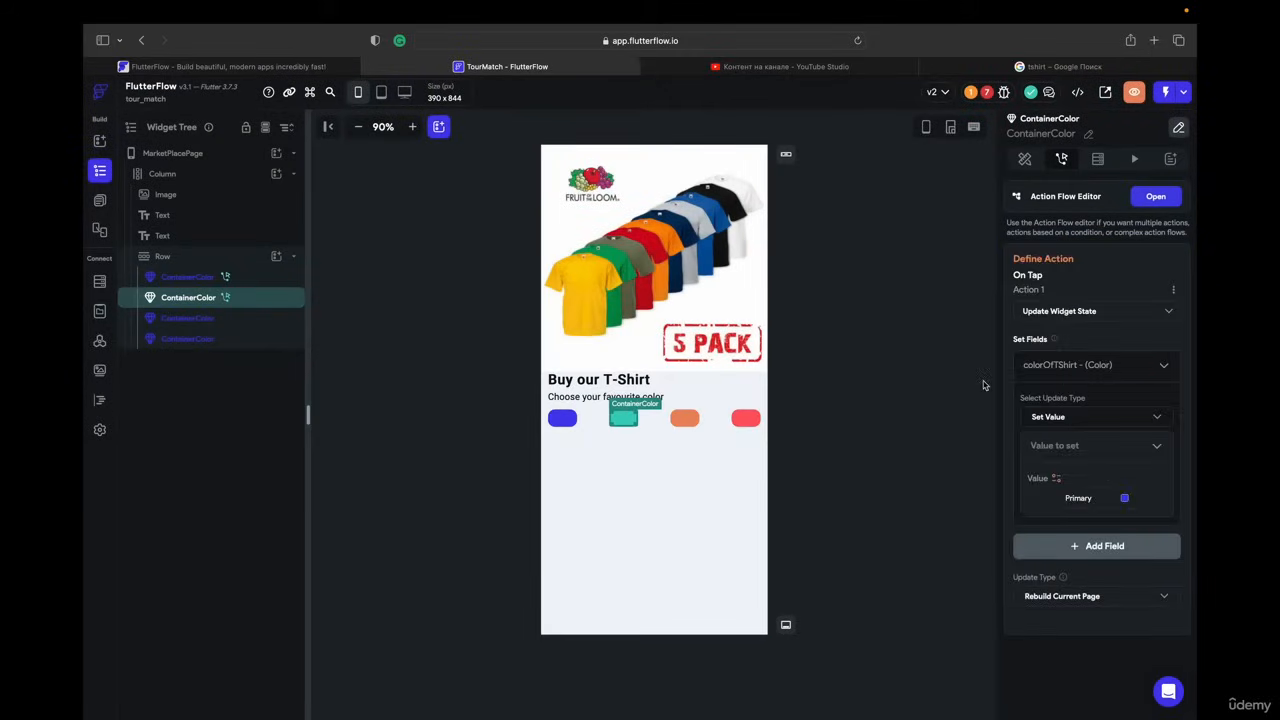
{"action": "left_click", "coordinate": [1123, 498]}
{"action": "left_click", "coordinate": [627, 387]}
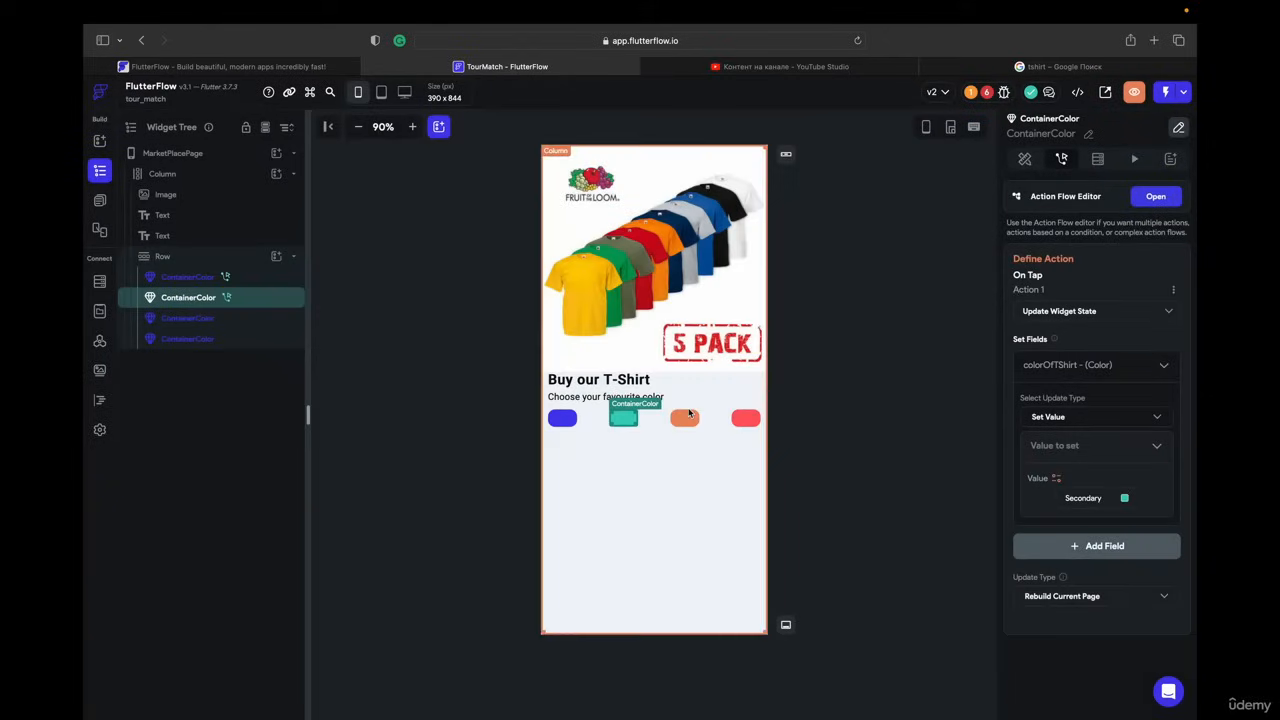
- Paste the copied action onto the third swatch and change its colorOfTShirt value to Tertiary
{"action": "left_click", "coordinate": [684, 418]}
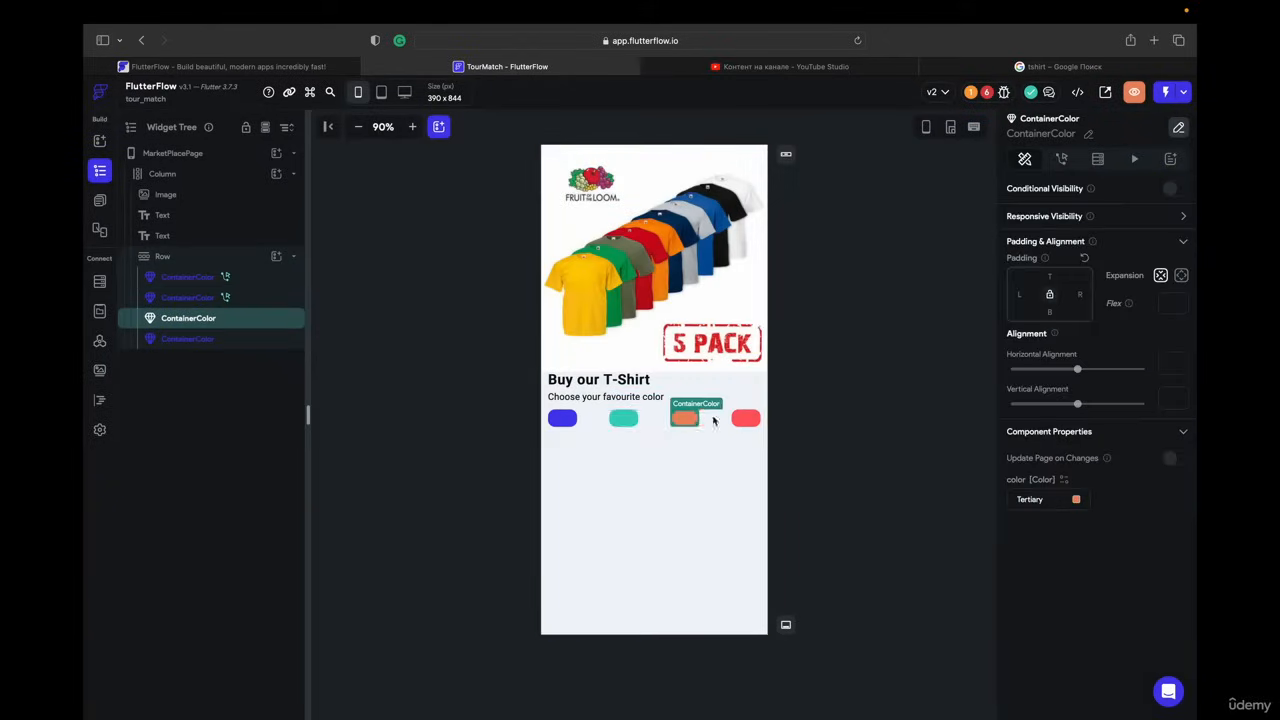
{"action": "left_click", "coordinate": [1062, 160]}
{"action": "left_click", "coordinate": [1106, 320]}
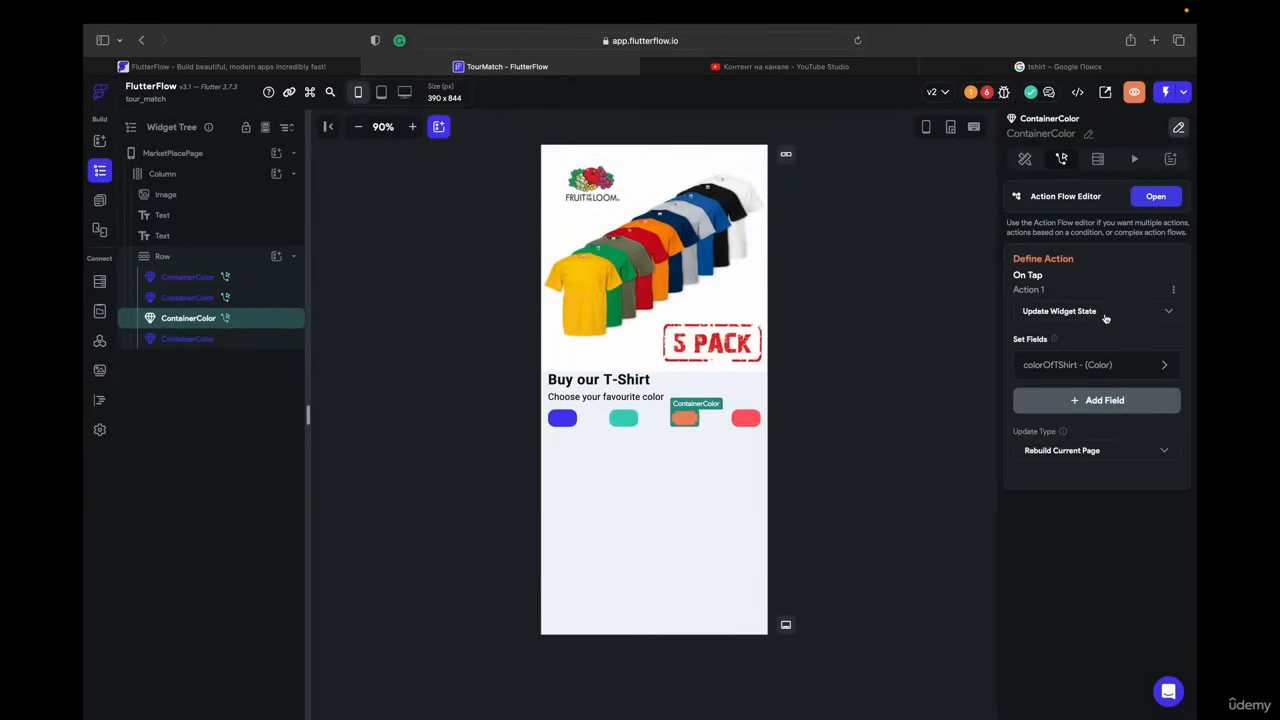
{"action": "left_click", "coordinate": [1096, 365]}
{"action": "left_click", "coordinate": [1125, 499]}
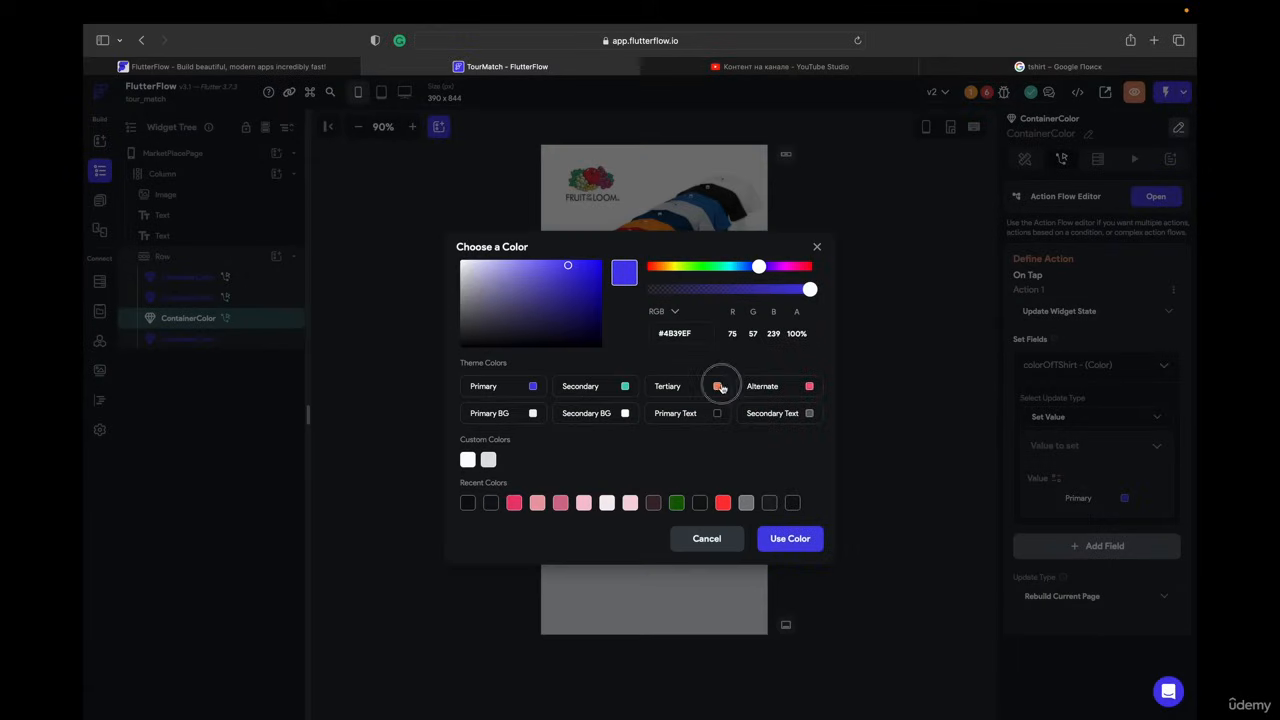
{"action": "left_click", "coordinate": [720, 388]}
- Paste the copied action onto the fourth swatch and change its colorOfTShirt value to Alternate
{"action": "left_click", "coordinate": [747, 423]}
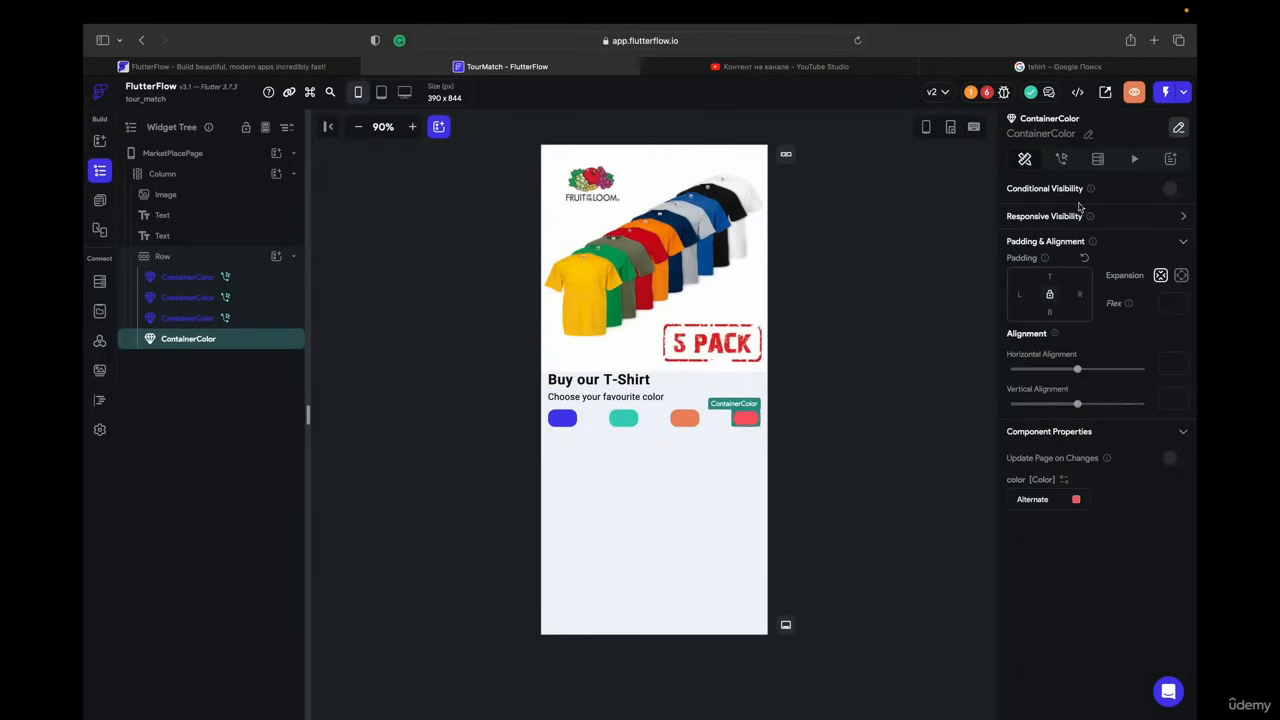
{"action": "left_click", "coordinate": [1061, 158]}
{"action": "left_click", "coordinate": [1107, 322]}
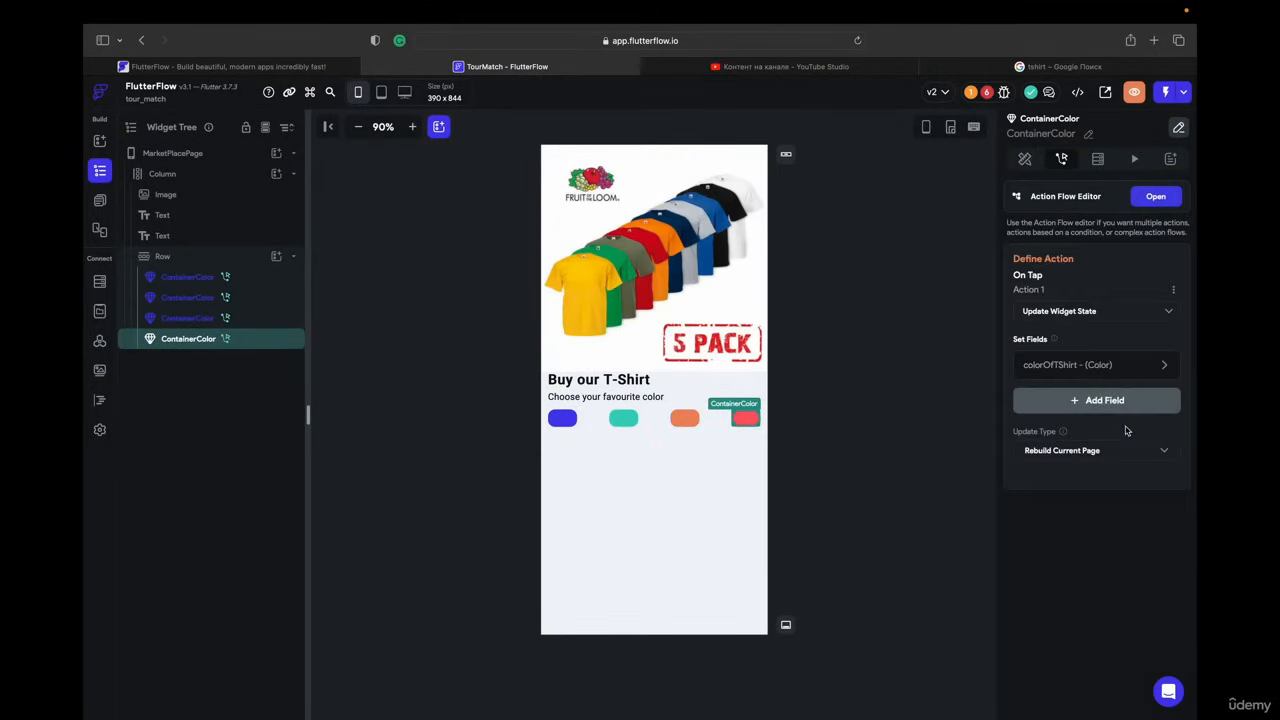
{"action": "left_click", "coordinate": [1089, 380]}
{"action": "left_click", "coordinate": [1127, 501]}
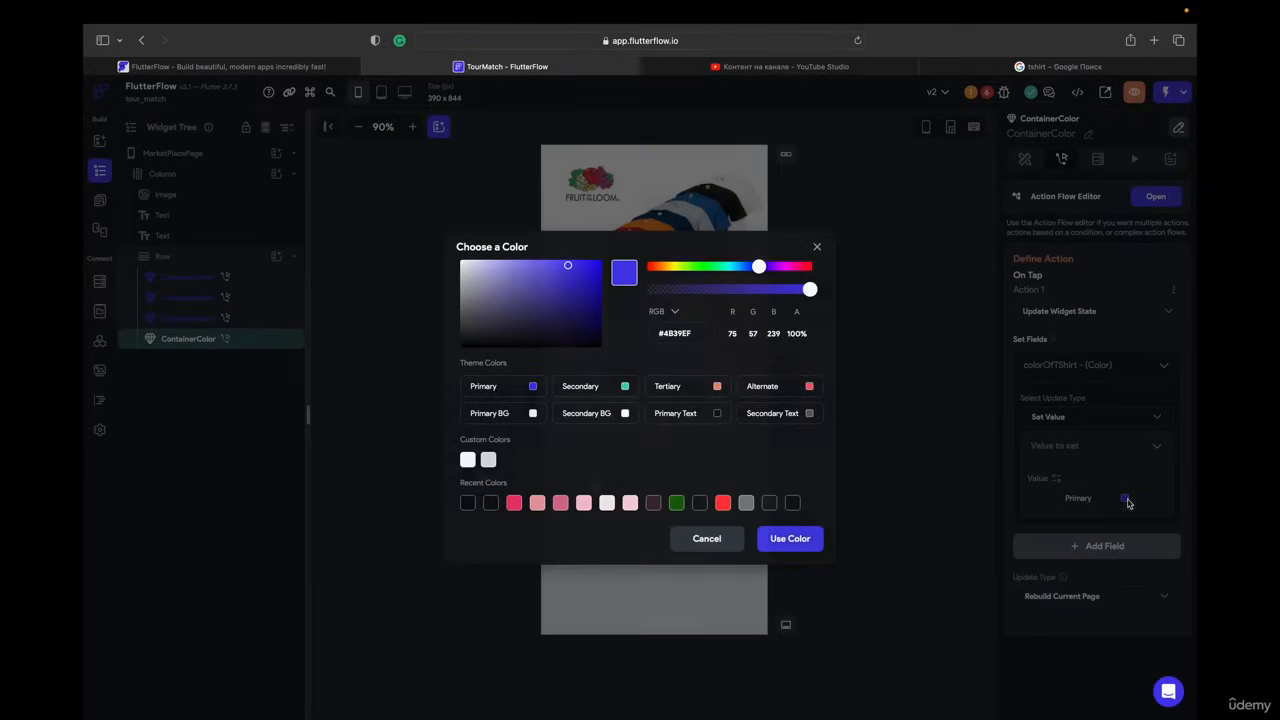
{"action": "left_click", "coordinate": [812, 392]}
{"action": "left_click", "coordinate": [864, 409]}
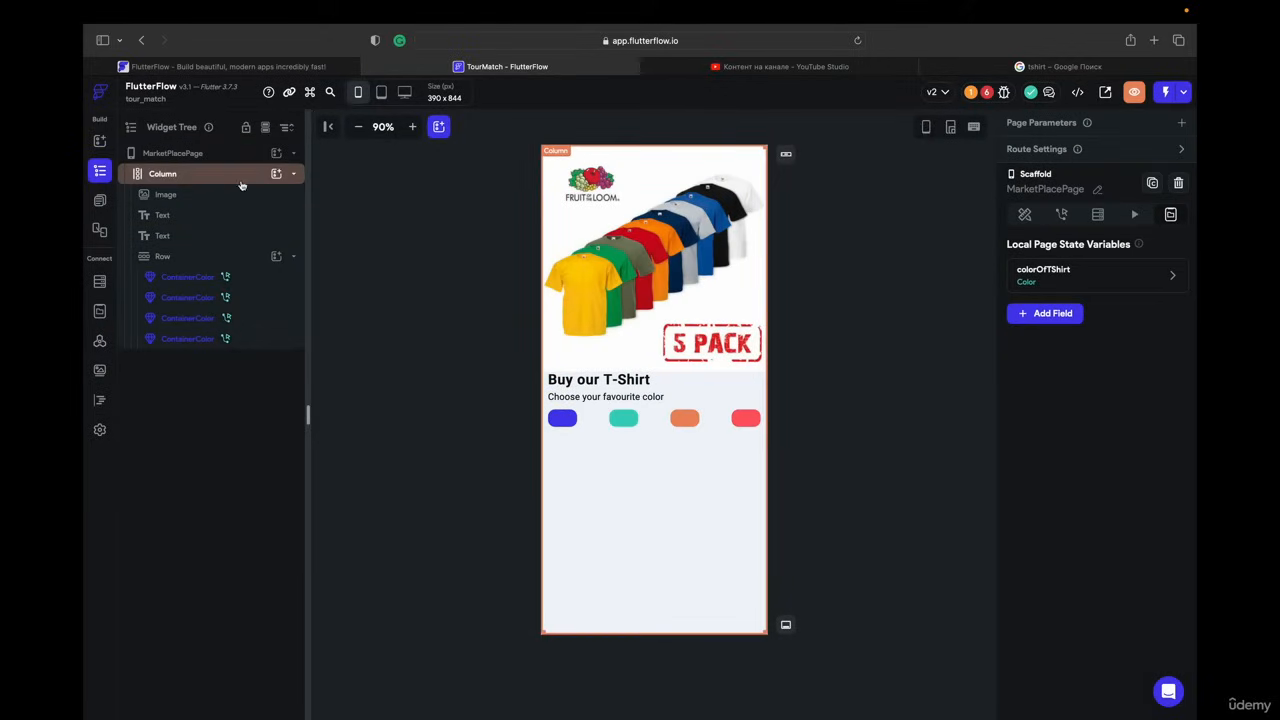
- Add a text widget below the swatch row in the column, reading "29,99$" with a left padding of 12
{"action": "left_click", "coordinate": [276, 173]}
{"action": "left_click", "coordinate": [336, 248]}
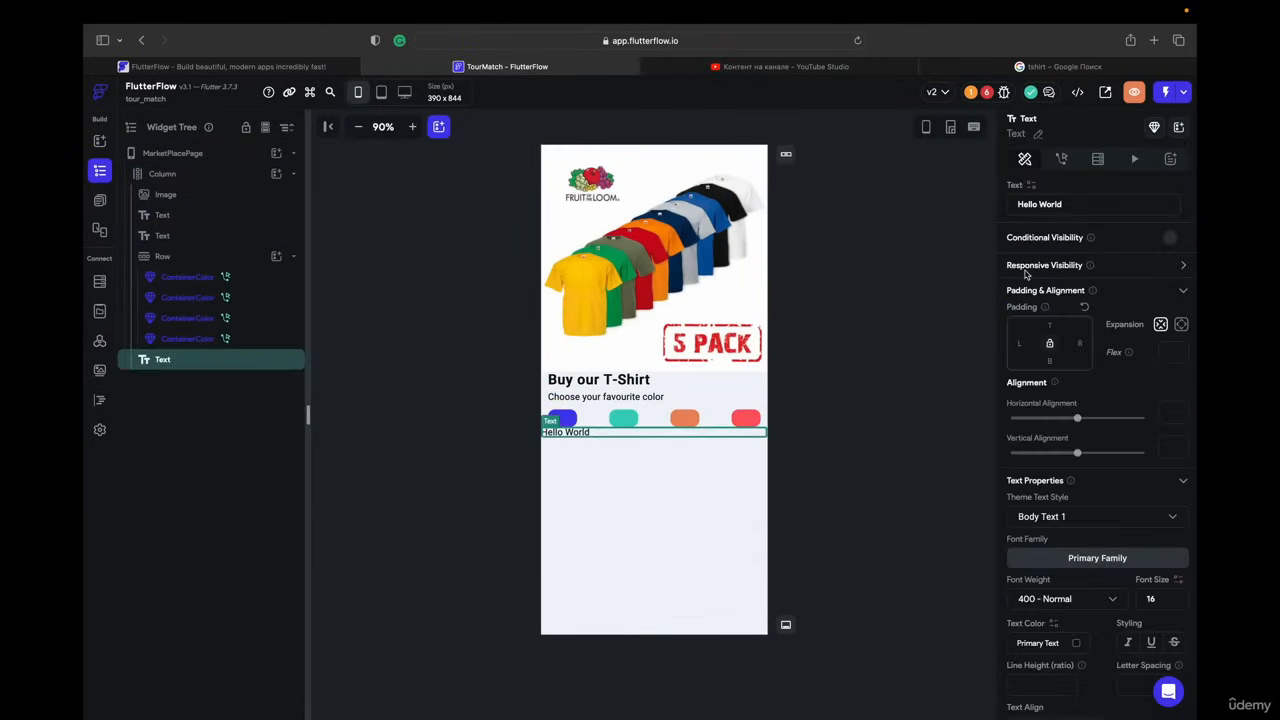
{"action": "left_click", "coordinate": [1018, 343]}
{"action": "type", "text": "12"}
{"action": "left_click_drag", "start_coordinate": [1075, 205], "coordinate": [914, 200]}
{"action": "type", "text": "29,99$"}
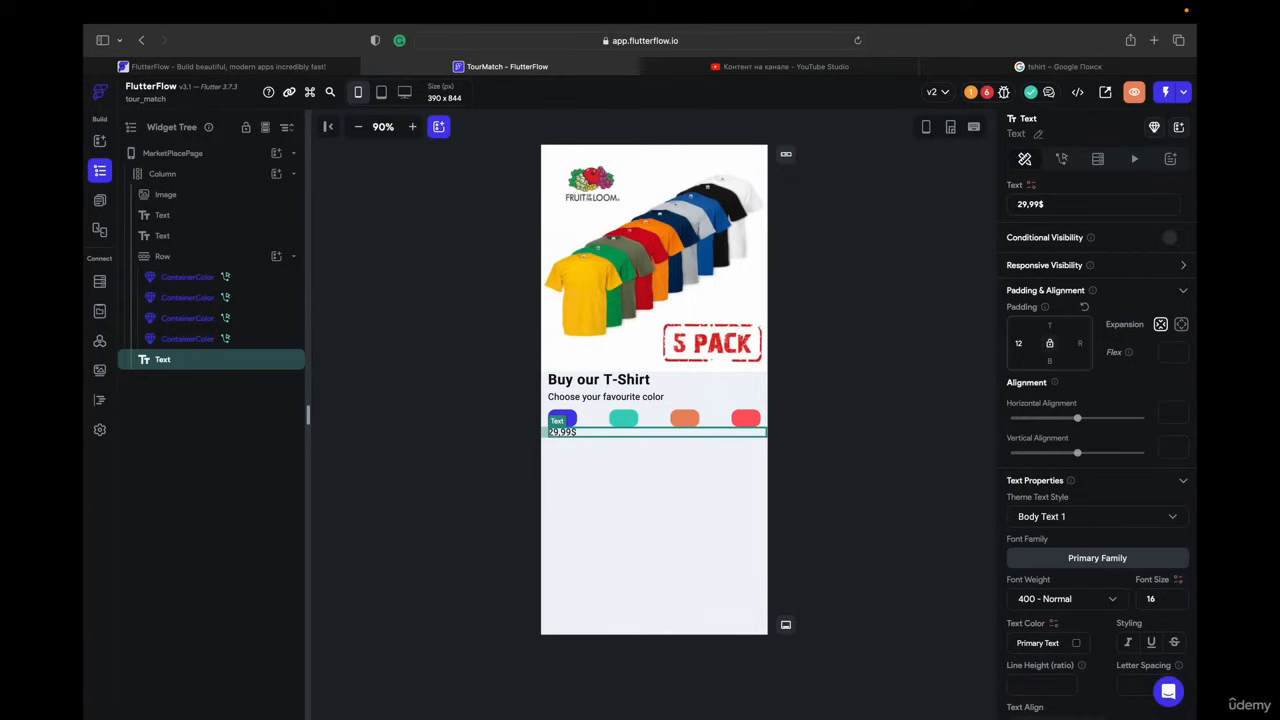
{"action": "left_click", "coordinate": [950, 350]}
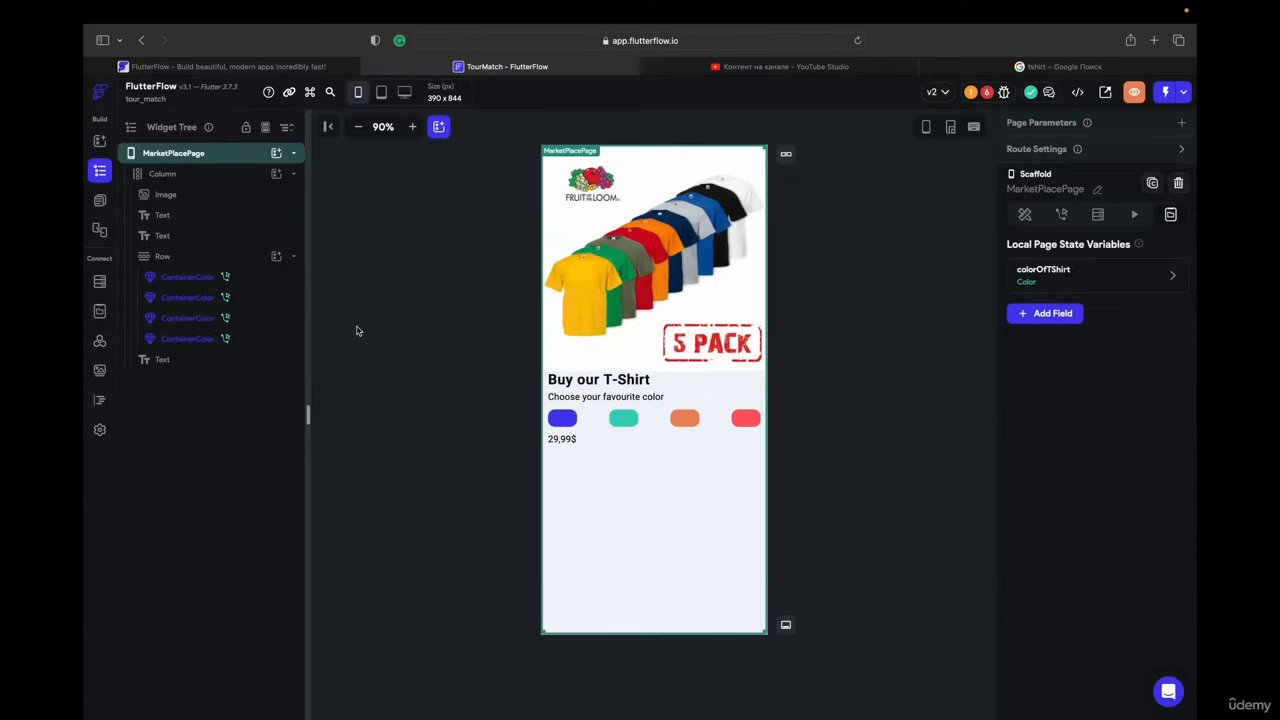
- Add a Button widget to the column below the price text
{"action": "left_click", "coordinate": [99, 141]}
{"action": "left_click_drag", "start_coordinate": [271, 292], "coordinate": [640, 622]}
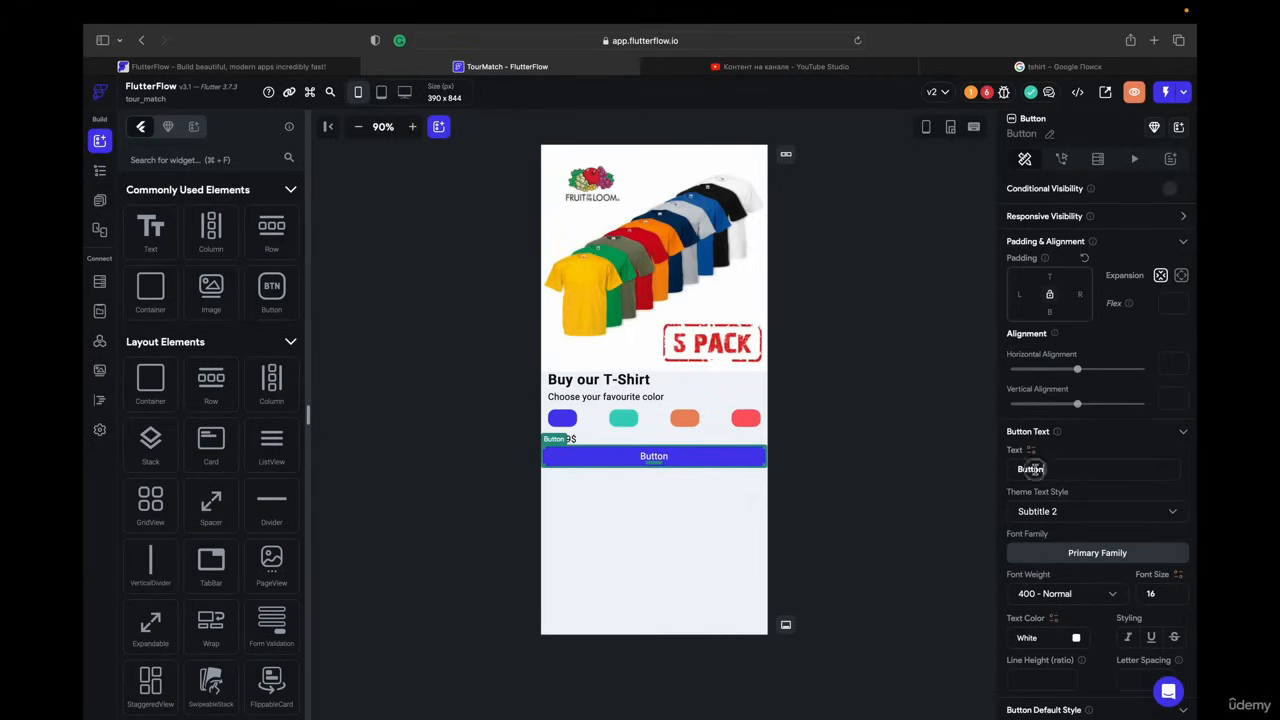
- Label the button "Buy Now!" and give it 24 padding on the left, right and top
{"action": "double_click", "coordinate": [1033, 469]}
{"action": "type", "text": "Buy Now!"}
{"action": "left_click", "coordinate": [1020, 295]}
{"action": "type", "text": "24"}
{"action": "left_click", "coordinate": [1077, 294]}
{"action": "type", "text": "24"}
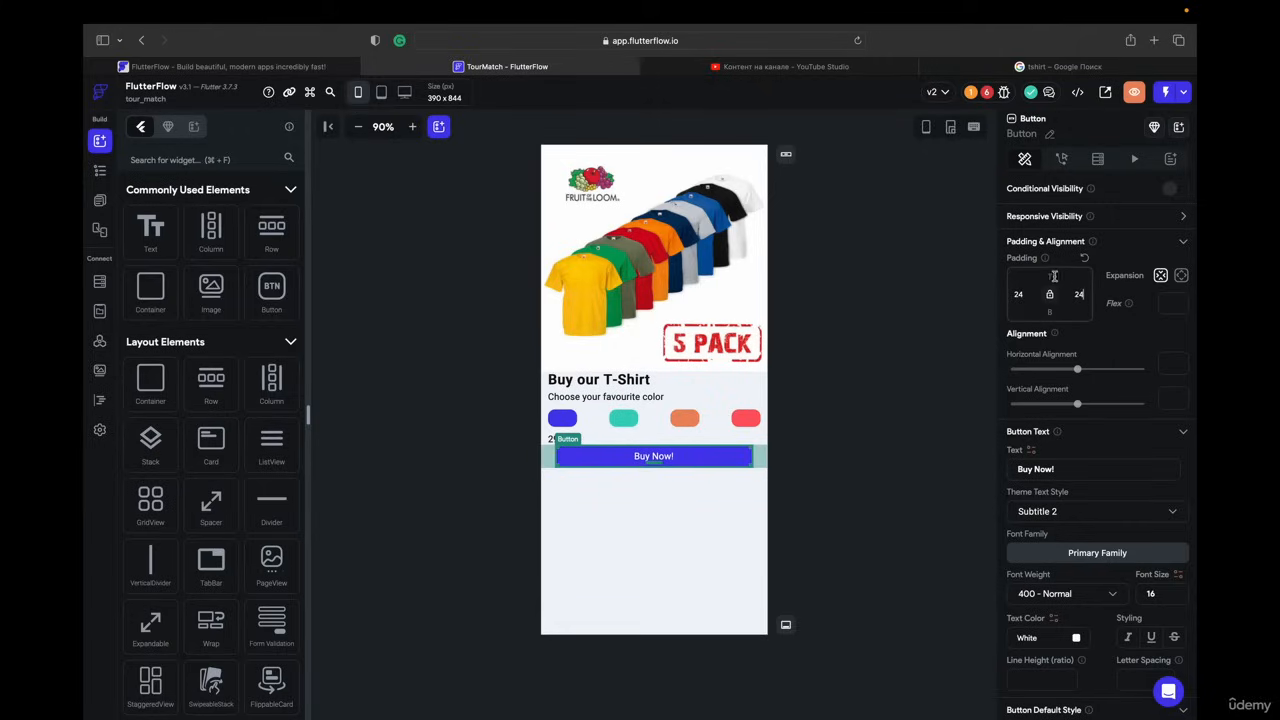
{"action": "left_click", "coordinate": [1051, 278]}
{"action": "type", "text": "24"}
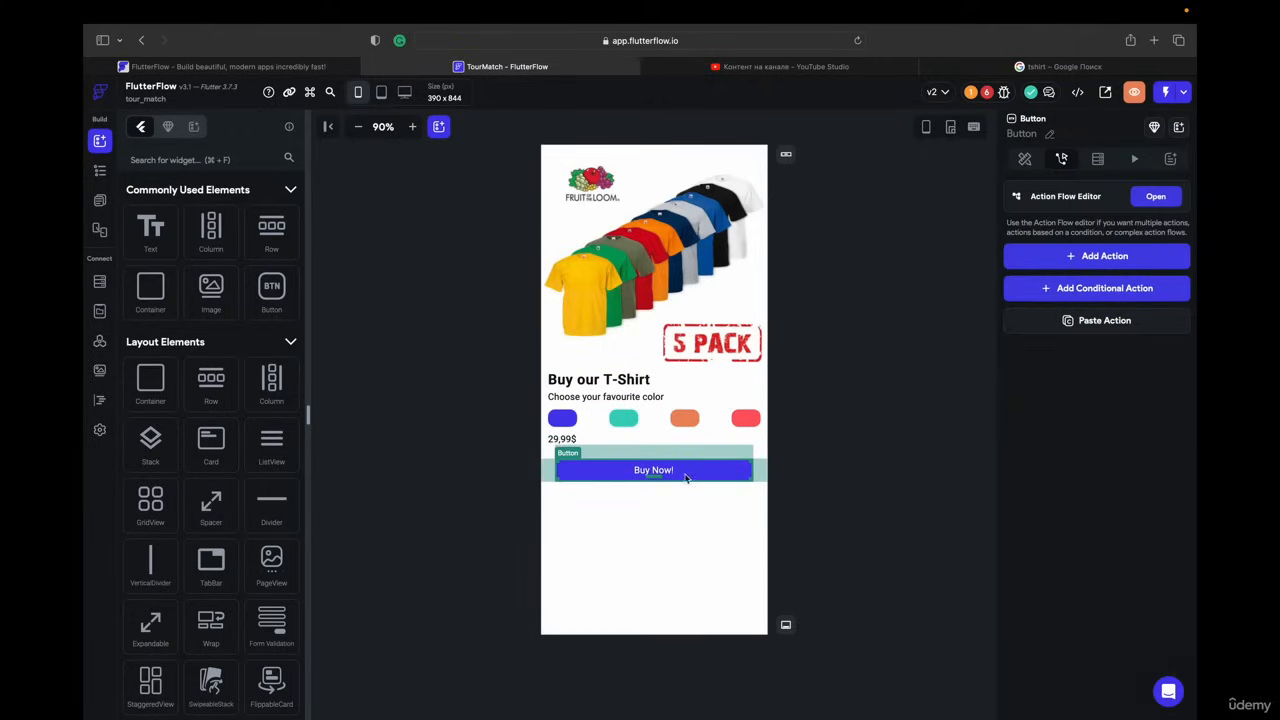
- Add an On Tap action of type Stripe Payment to the Buy Now! button
{"action": "left_click", "coordinate": [1098, 255]}
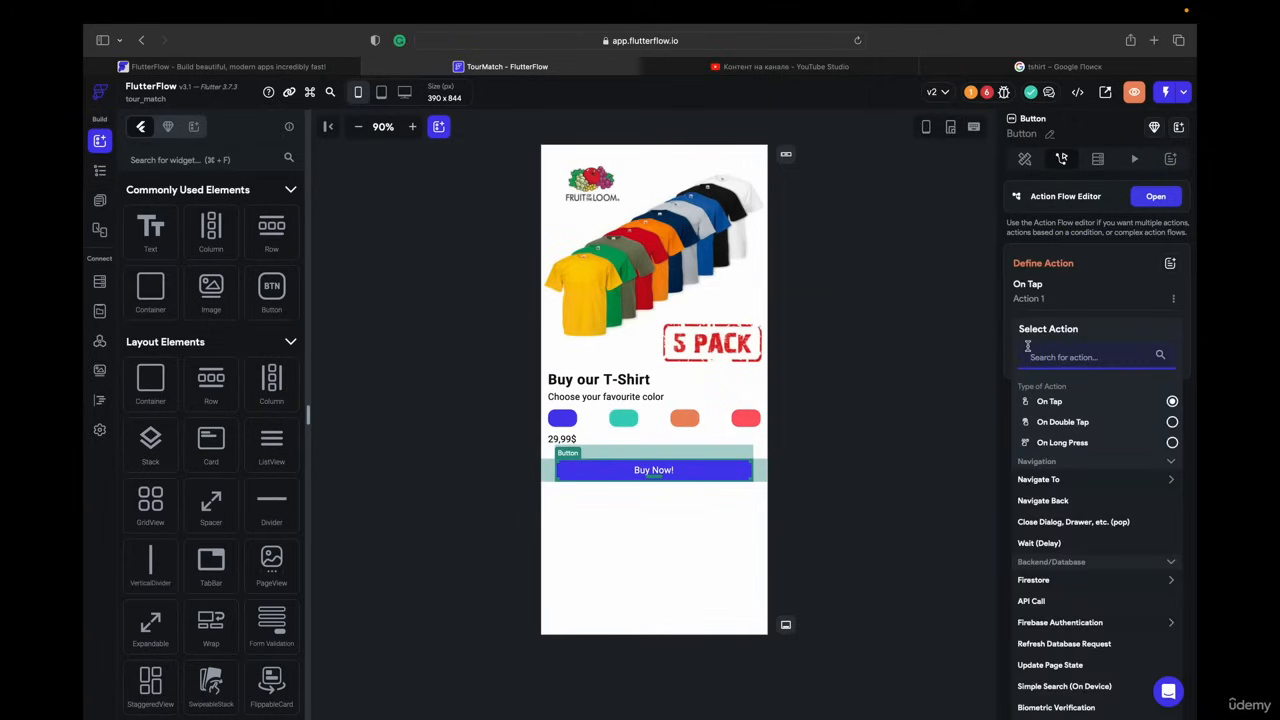
{"action": "type", "text": "stripe"}
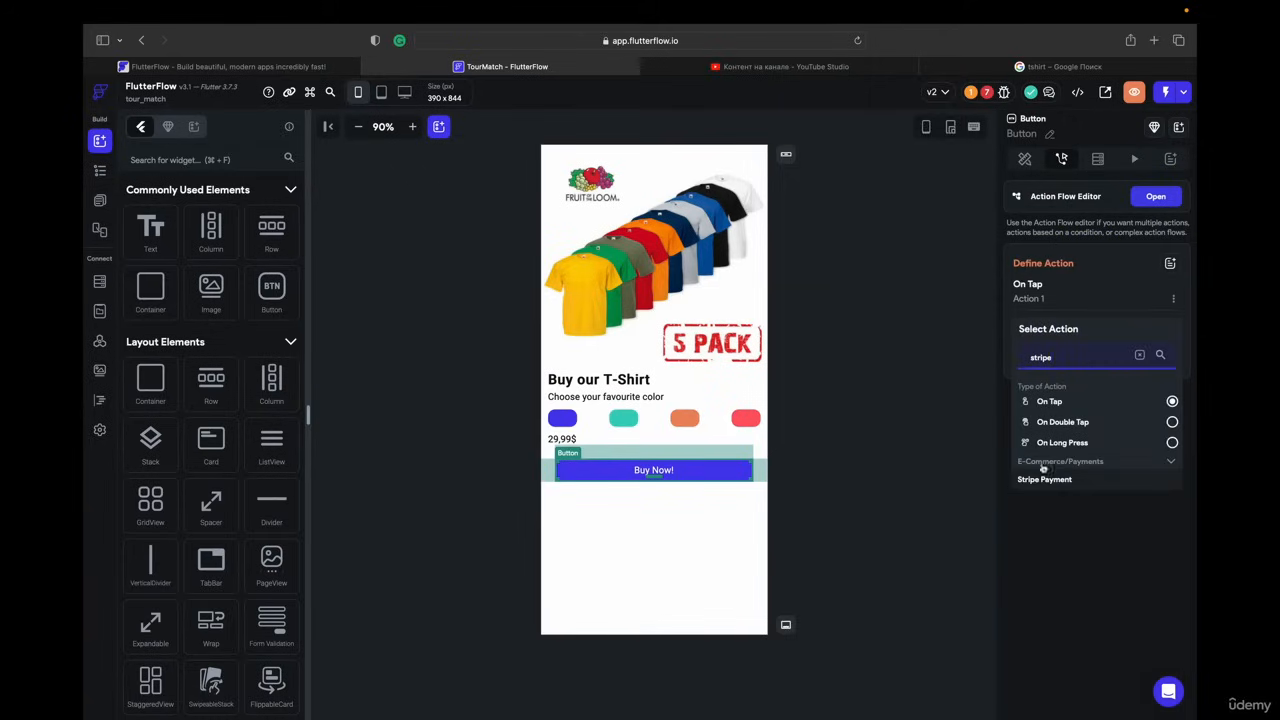
{"action": "left_click", "coordinate": [1044, 480]}
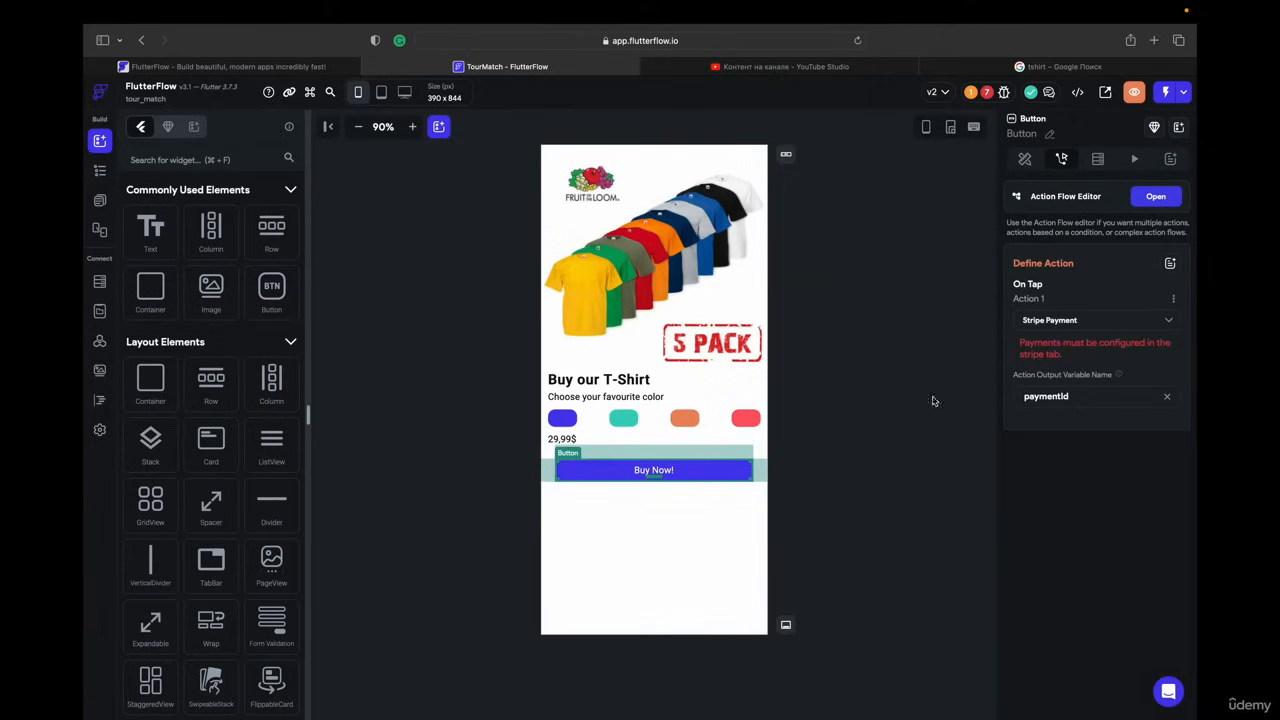
{"action": "left_click", "coordinate": [852, 408]}
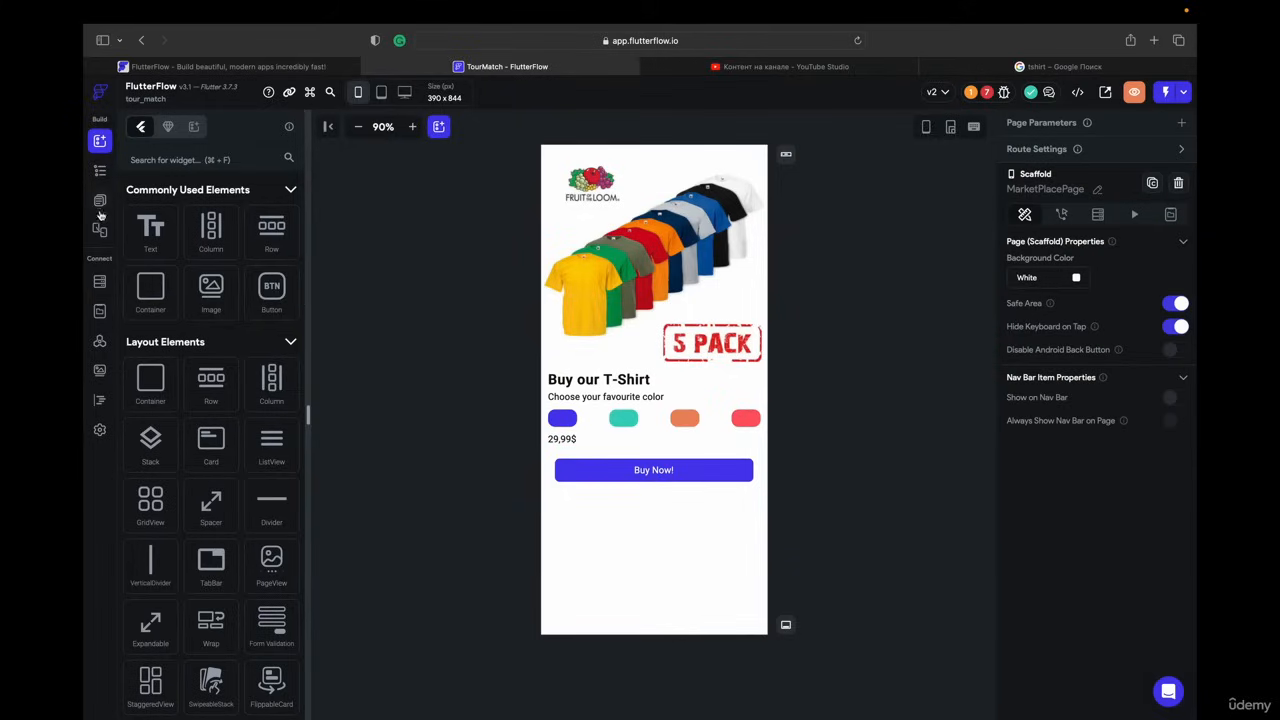
- Enable Stripe payments in the project's in-app purchase settings
{"action": "left_click", "coordinate": [99, 430]}
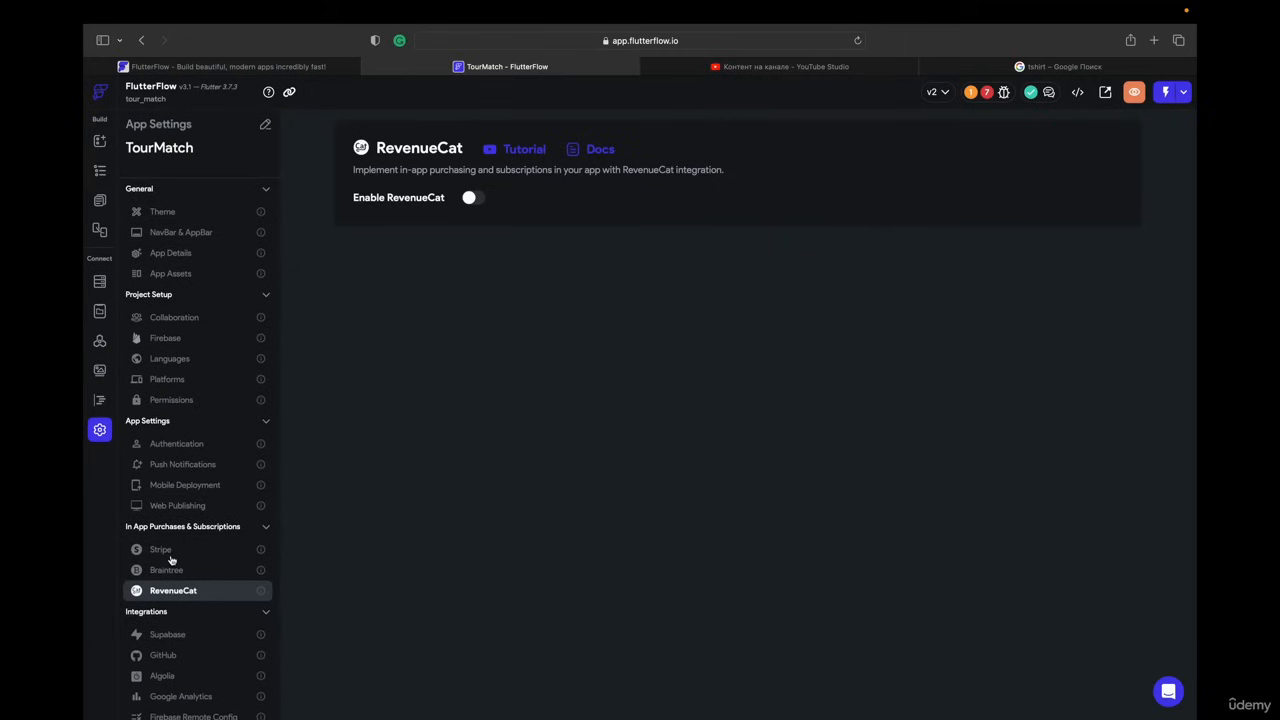
{"action": "scroll", "coordinate": [170, 560], "scroll_direction": "down", "scroll_amount": 1}
{"action": "left_click", "coordinate": [162, 500]}
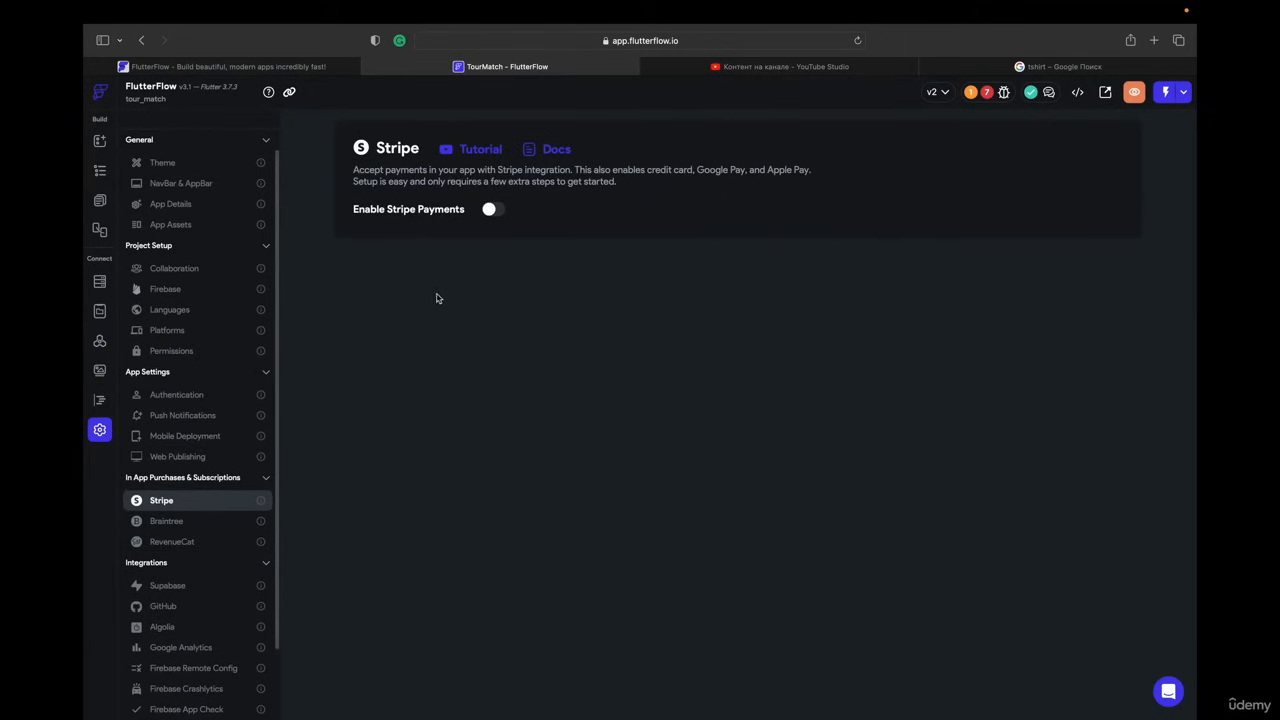
{"action": "left_click", "coordinate": [500, 211]}
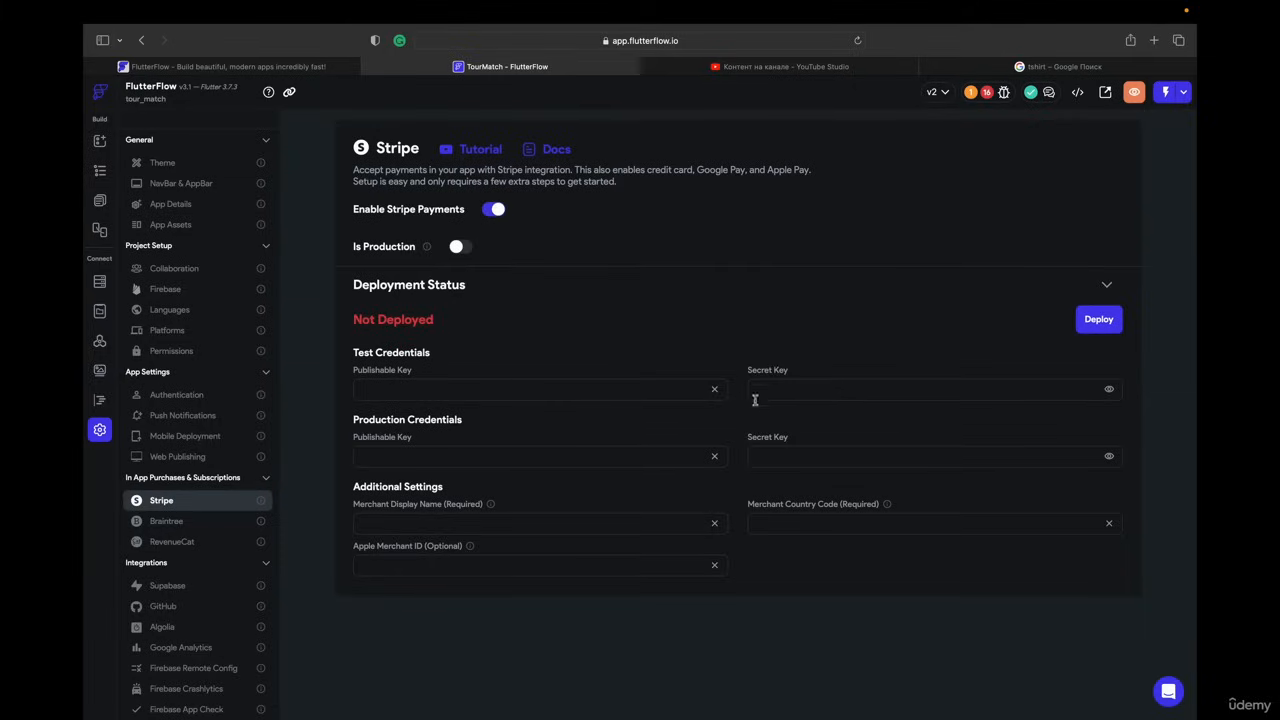
- Open stripe.com in a new browser tab, turn on test mode and copy the publishable key from the developer API keys
{"action": "key", "text": "super+t"}
{"action": "type", "text": "stripe.com"}
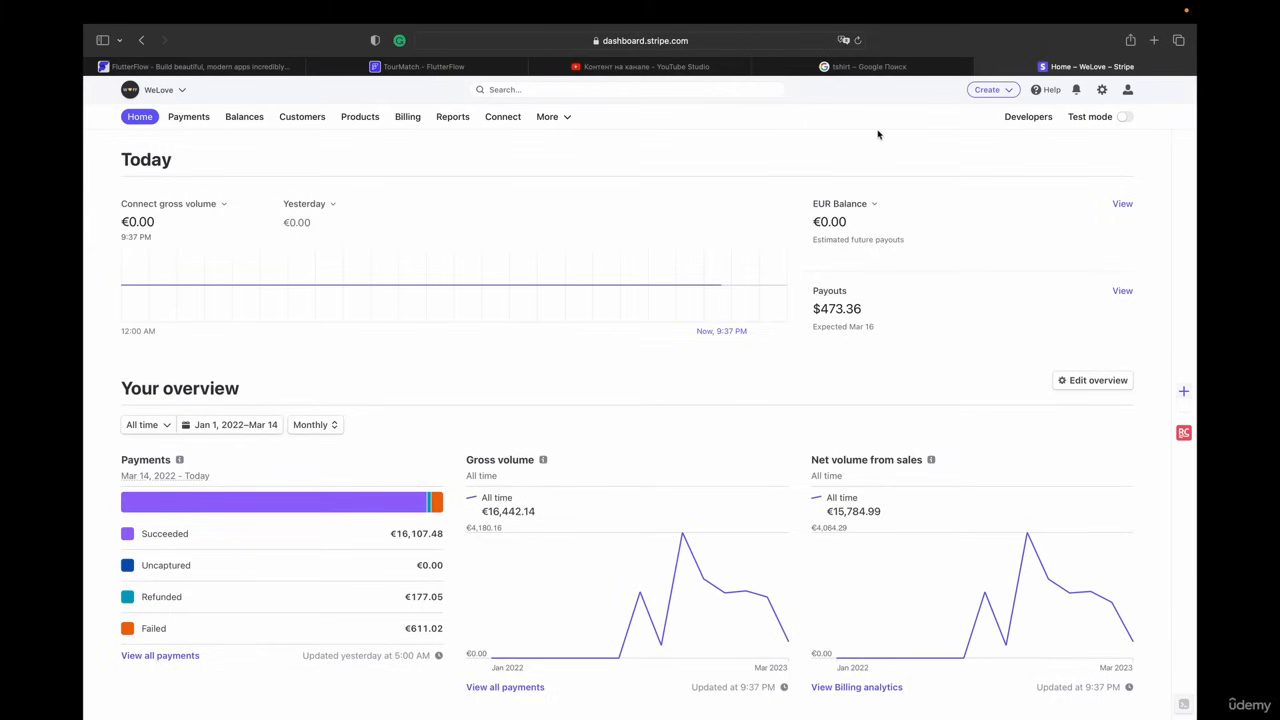
{"action": "left_click", "coordinate": [1028, 117]}
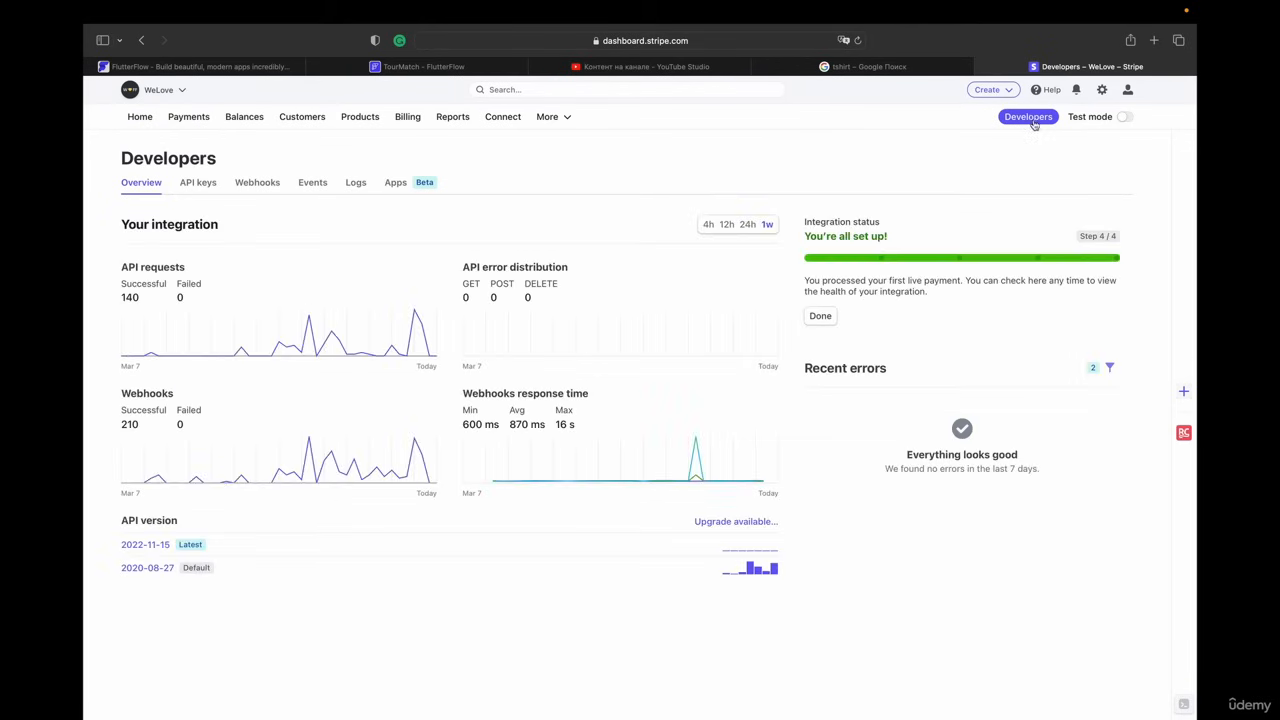
{"action": "left_click", "coordinate": [1122, 119]}
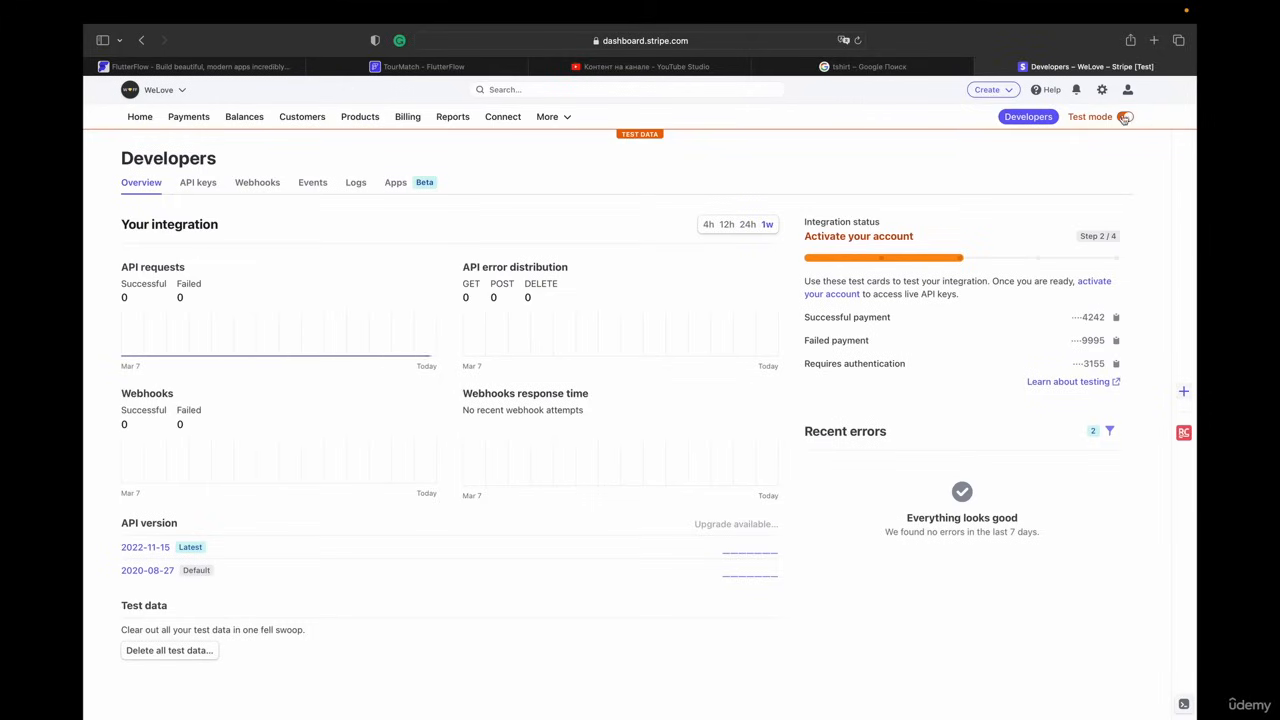
{"action": "left_click", "coordinate": [206, 186]}
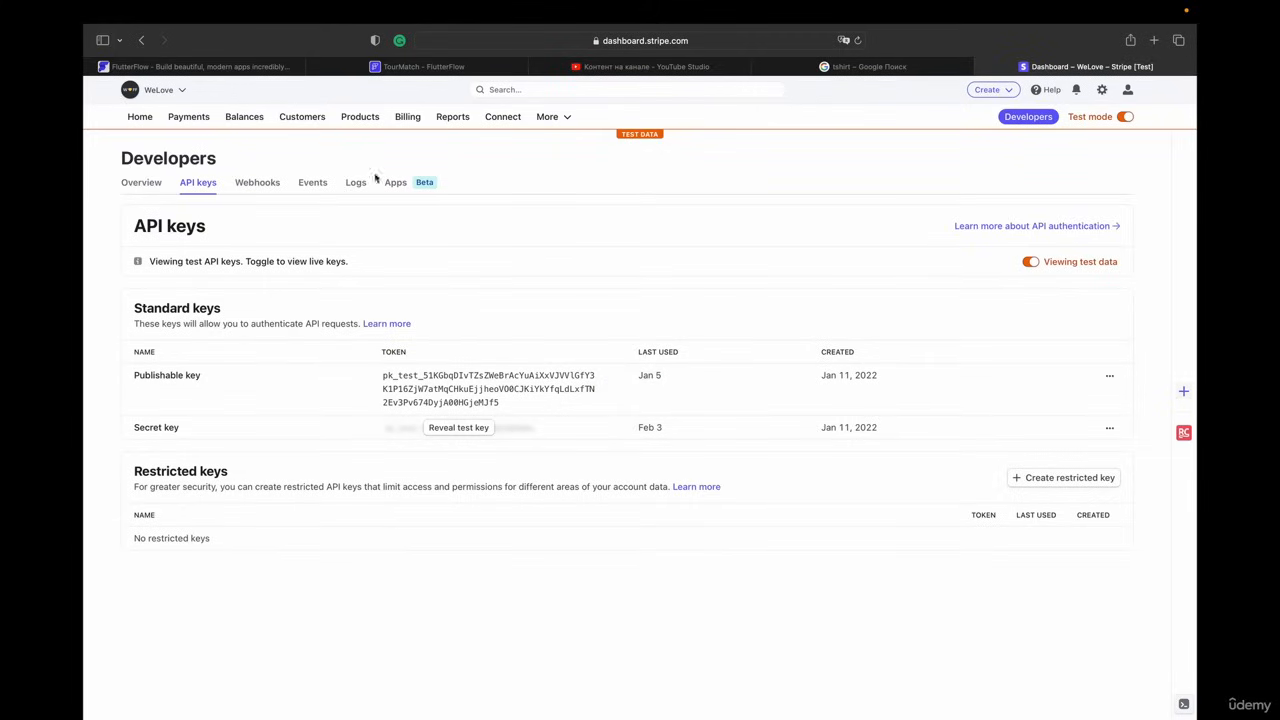
- Return to FlutterFlow and paste the publishable key into the Stripe test credentials
{"action": "left_click", "coordinate": [365, 66]}
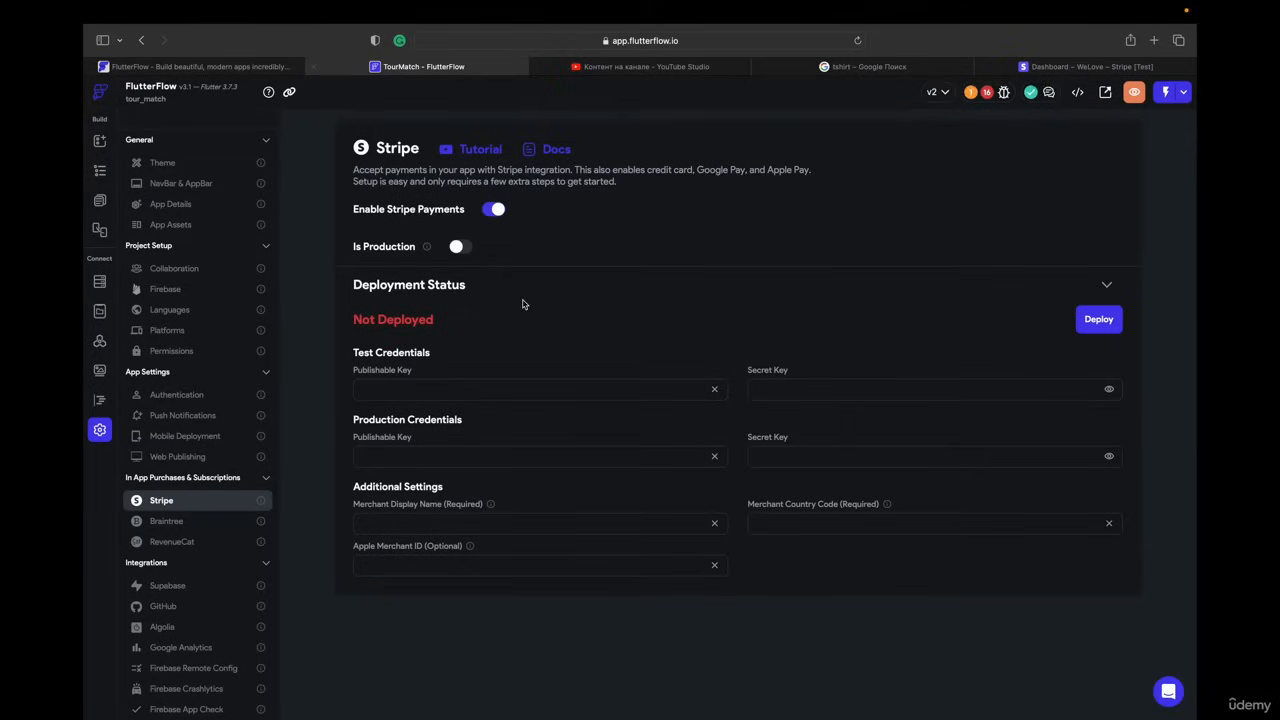
{"action": "left_click", "coordinate": [429, 387]}
{"action": "key", "text": "super+v"}
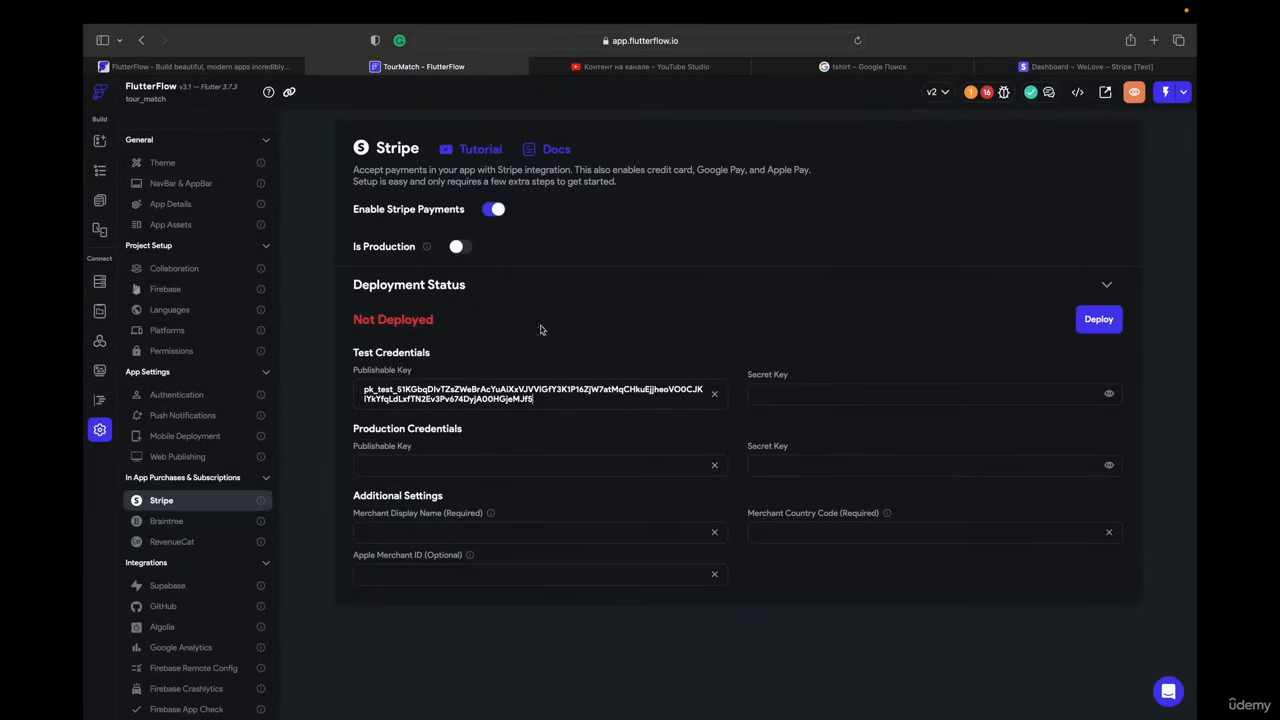
- Reveal and copy the test secret key in the Stripe dashboard and paste it into FlutterFlow's Stripe test credentials
{"action": "left_click", "coordinate": [1090, 66]}
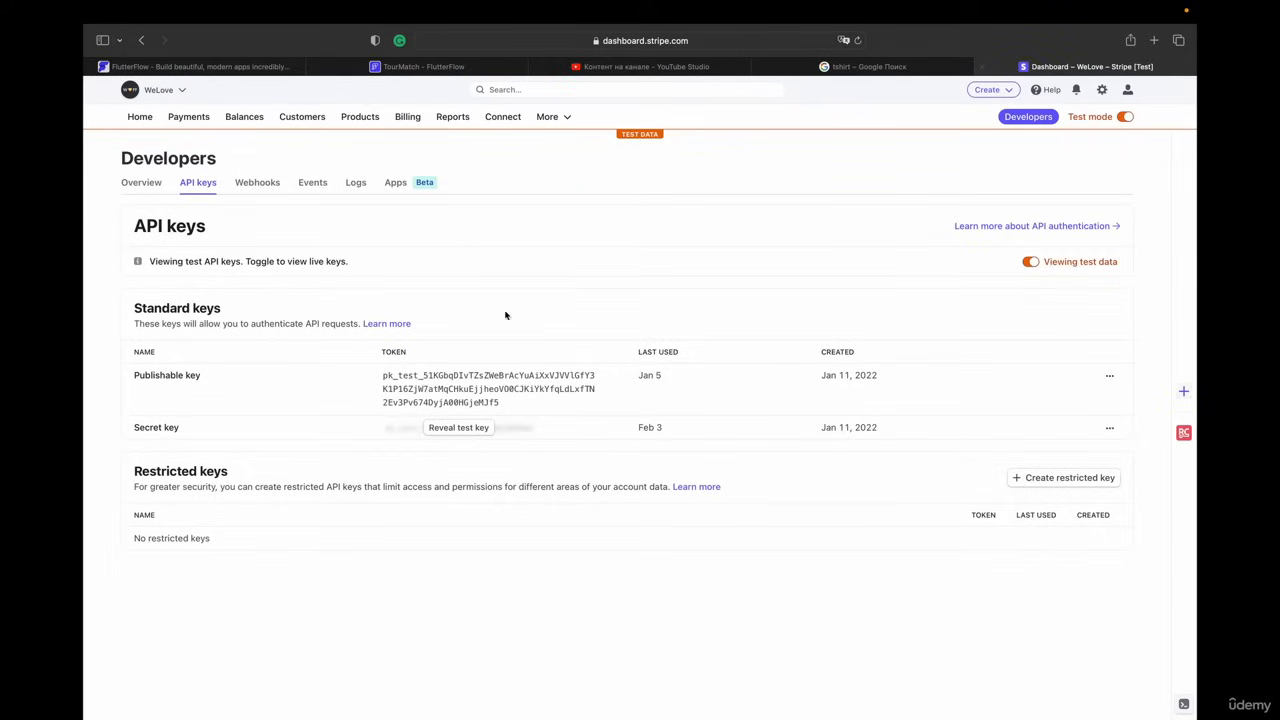
{"action": "left_click", "coordinate": [447, 436]}
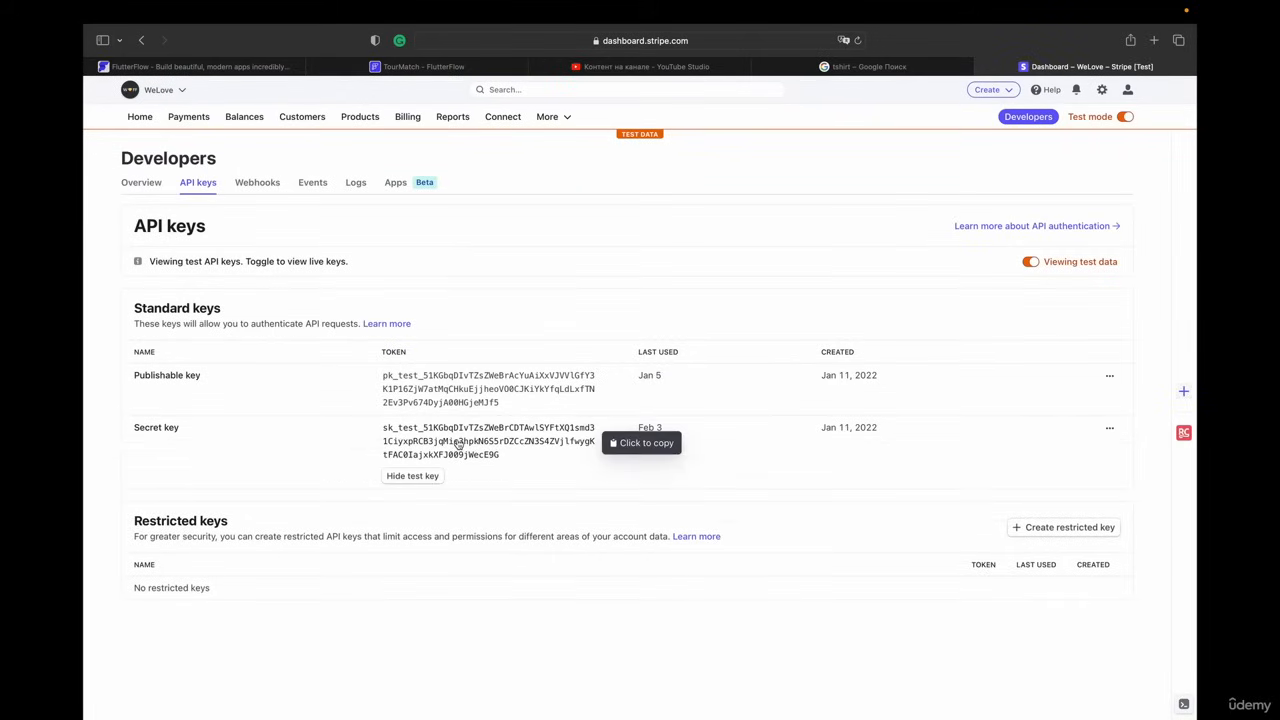
{"action": "left_click", "coordinate": [422, 446]}
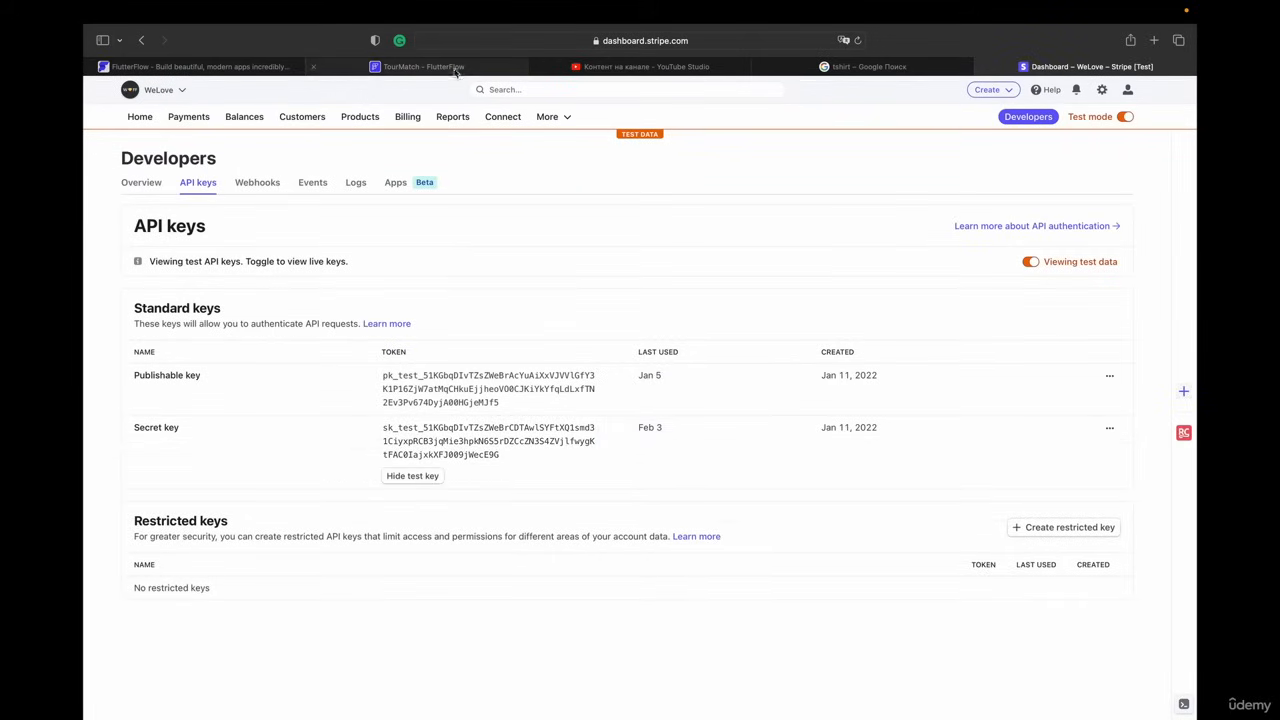
{"action": "left_click", "coordinate": [424, 66]}
{"action": "left_click", "coordinate": [829, 394]}
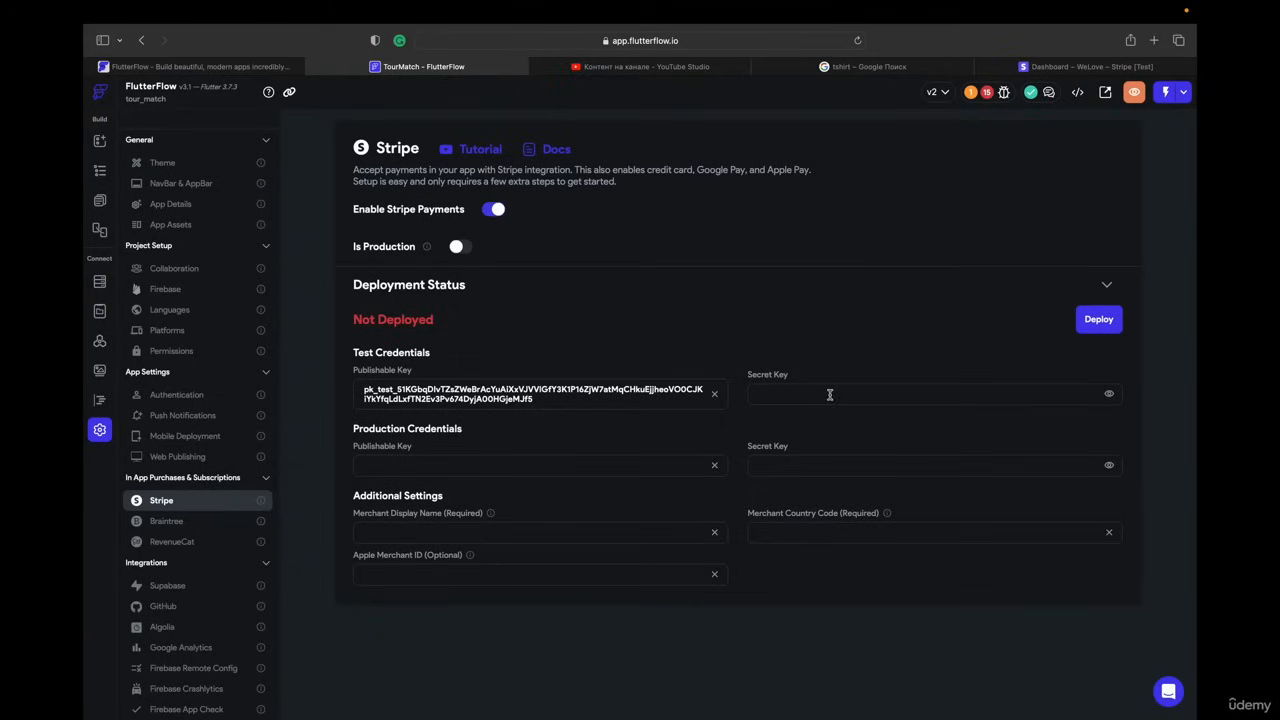
{"action": "key", "text": "cmd+v"}
- Set the merchant display name to TourMatch and the merchant country code to US
{"action": "left_click", "coordinate": [404, 532]}
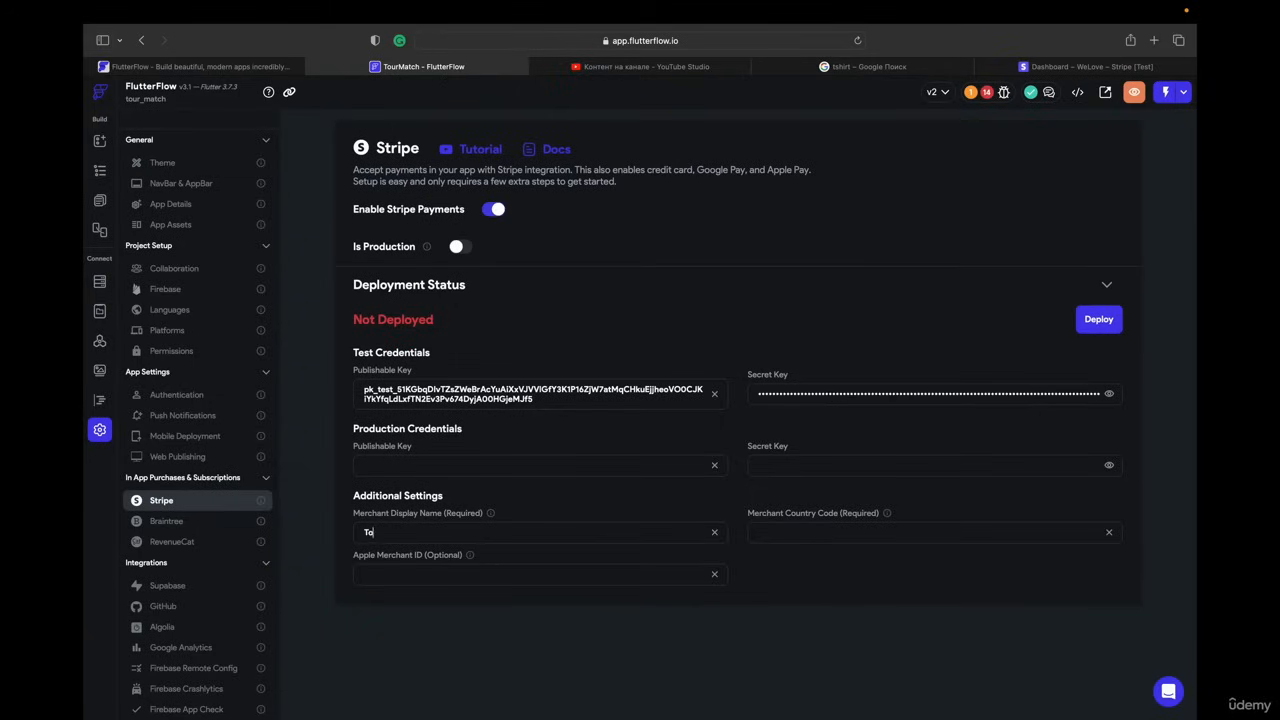
{"action": "left_click", "coordinate": [849, 533]}
{"action": "left_click", "coordinate": [100, 431]}
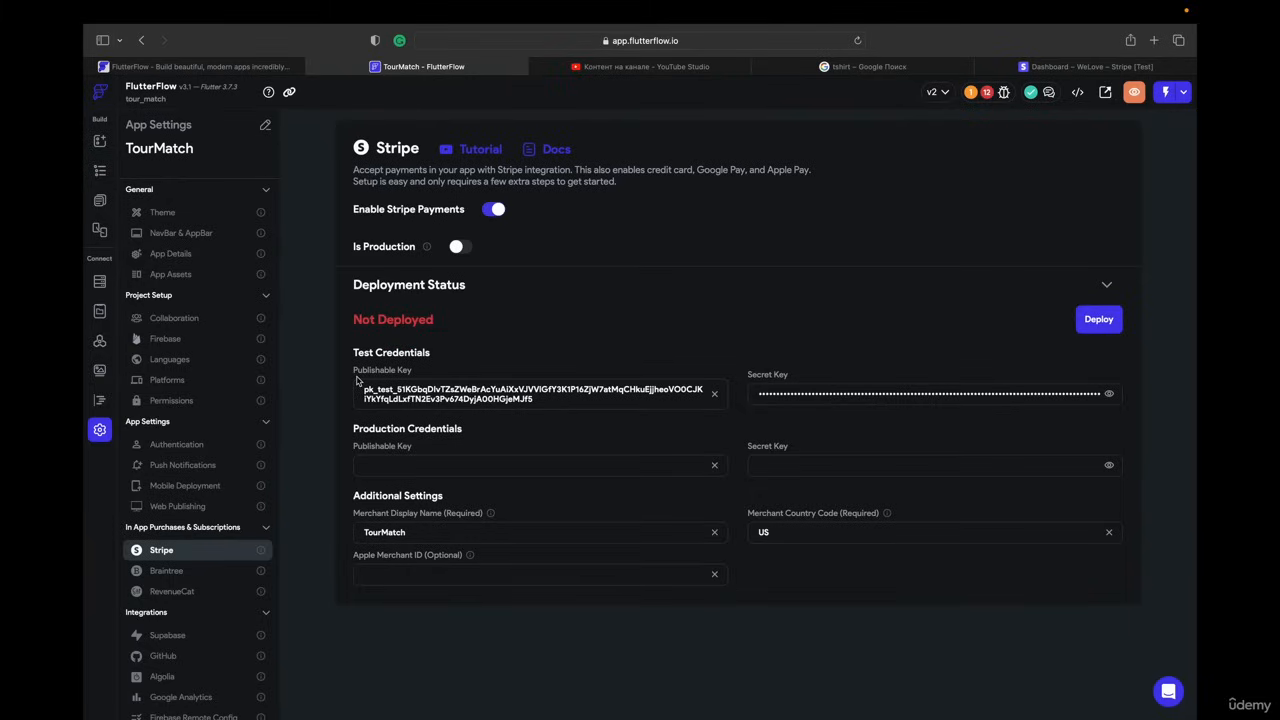
- Open the Stripe payment action from the project's error list and set its amount to 2999 and currency code to USD
{"action": "left_click", "coordinate": [987, 94]}
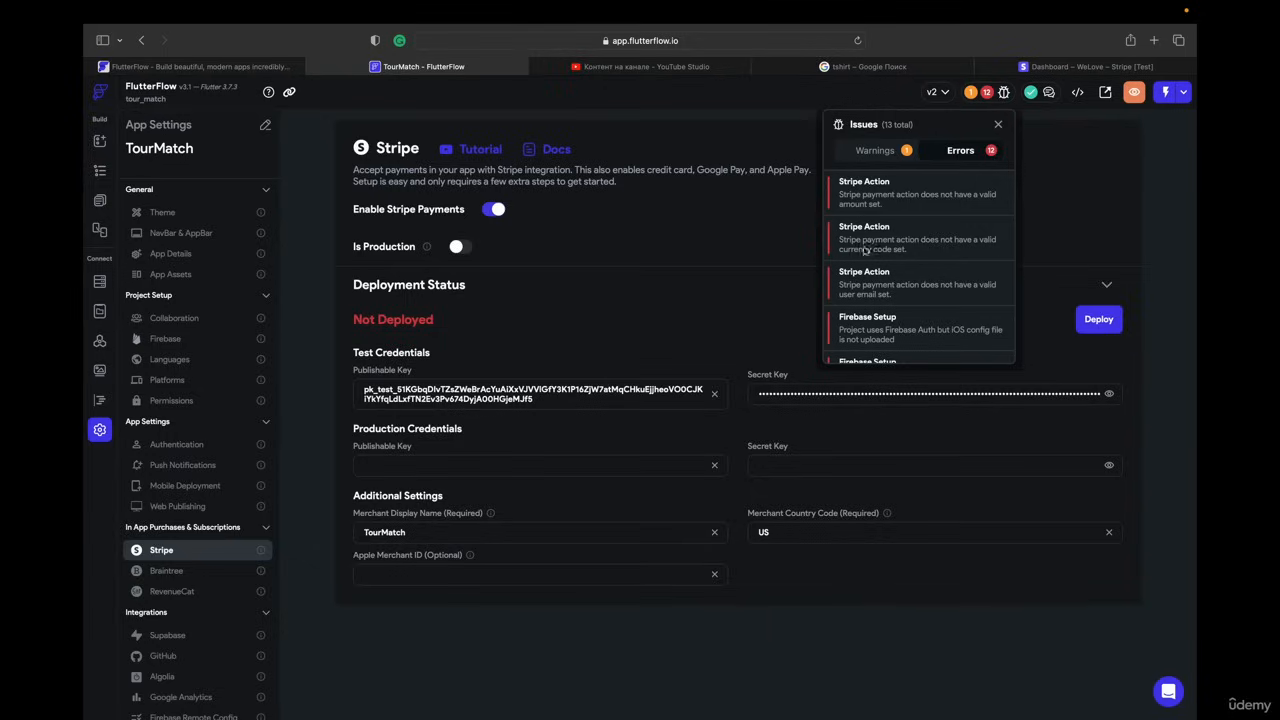
{"action": "scroll", "coordinate": [867, 278], "scroll_direction": "down", "scroll_amount": 1}
{"action": "scroll", "coordinate": [864, 280], "scroll_direction": "up", "scroll_amount": 1}
{"action": "left_click", "coordinate": [872, 197]}
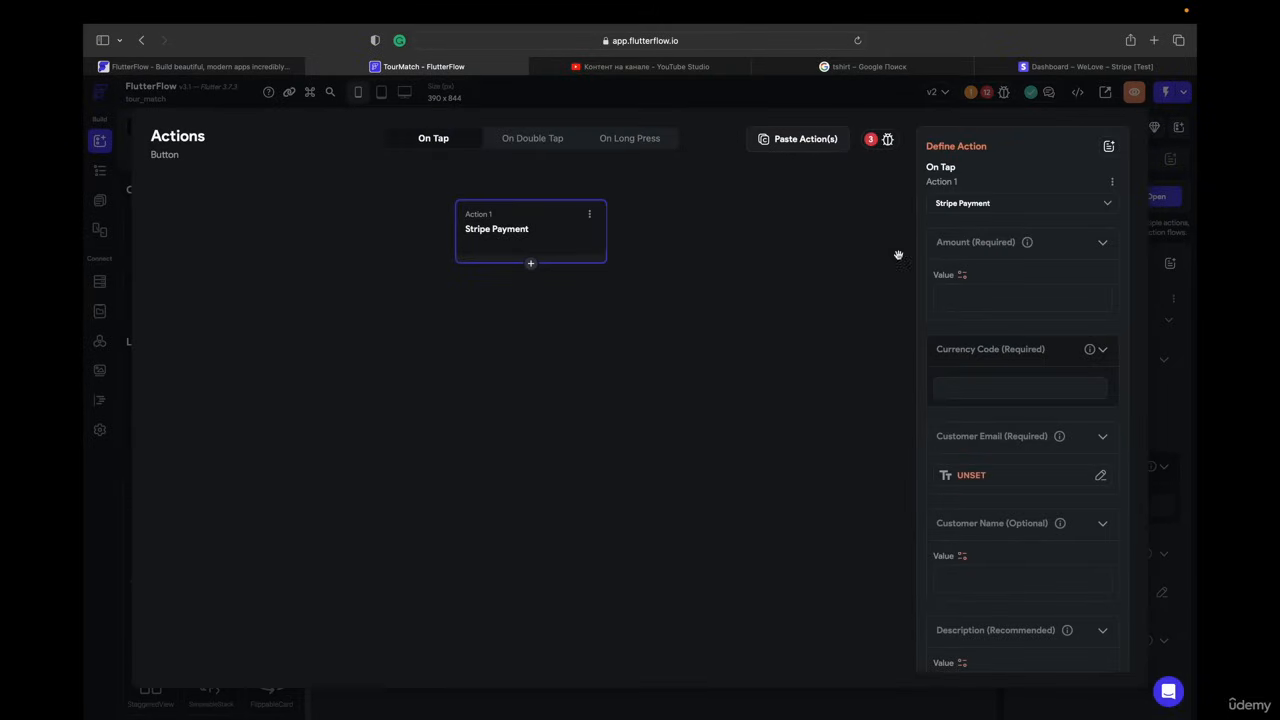
{"action": "left_click", "coordinate": [991, 306]}
{"action": "left_click", "coordinate": [1011, 386]}
- Bind the payment's customer email to the authenticated user's Email
{"action": "scroll", "coordinate": [1034, 436], "scroll_direction": "down", "scroll_amount": 2}
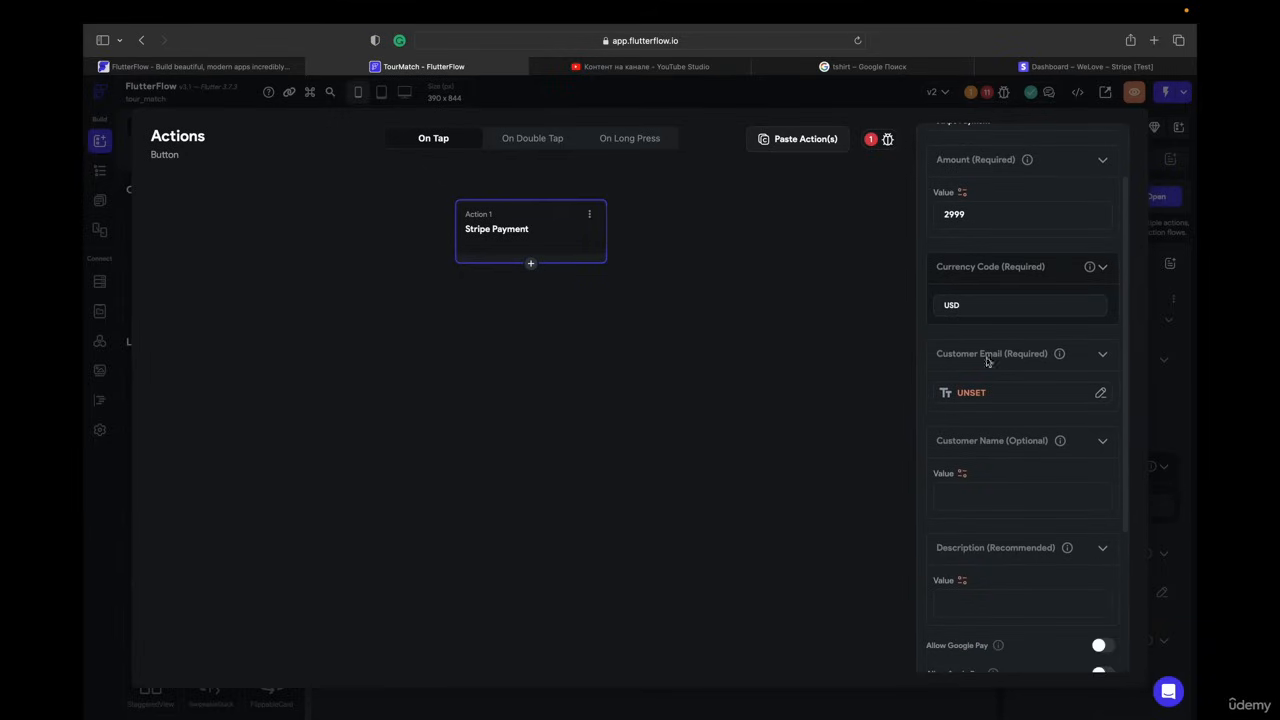
{"action": "left_click", "coordinate": [978, 394]}
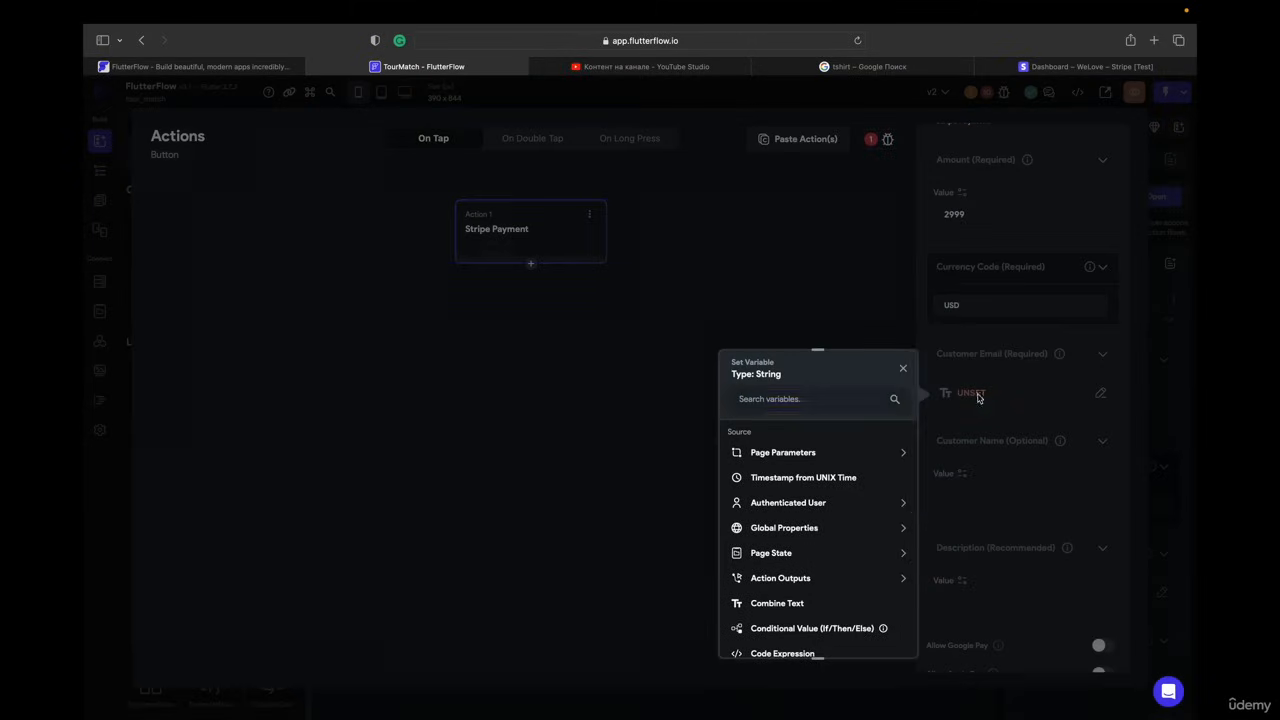
{"action": "left_click", "coordinate": [789, 503]}
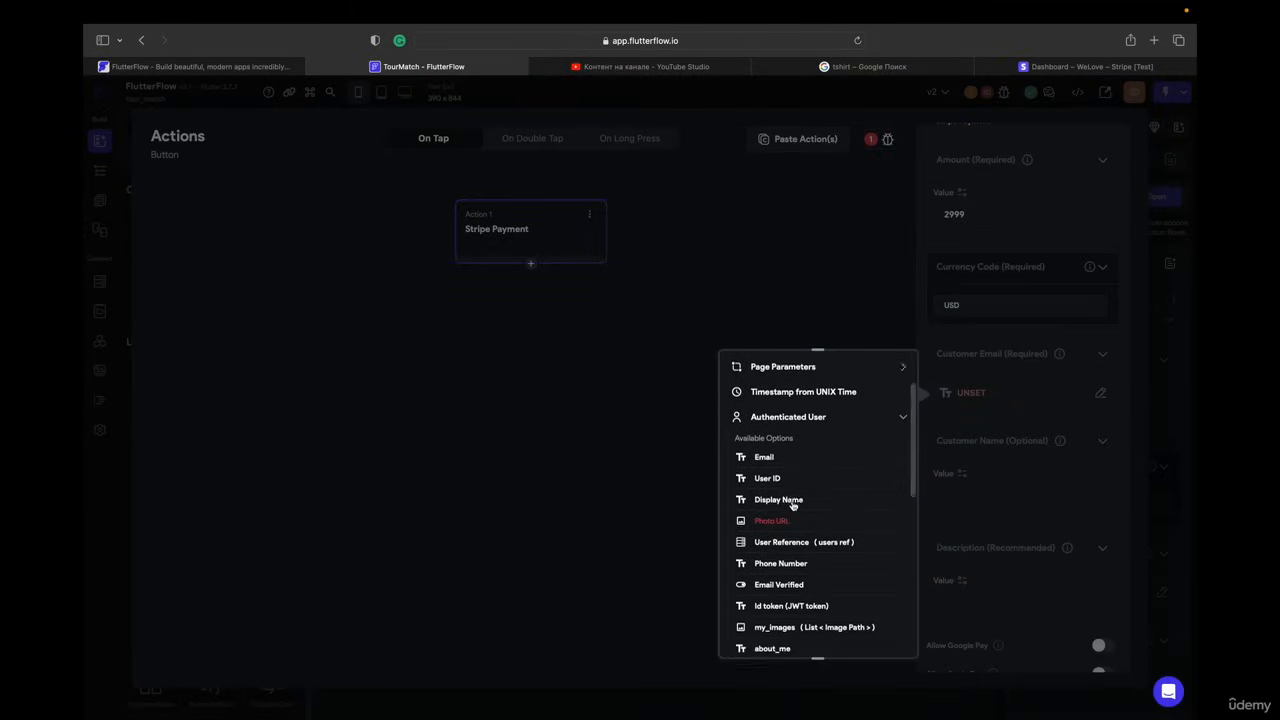
{"action": "left_click", "coordinate": [766, 457]}
- Bind the payment's optional customer name to the authenticated user's Display Name
{"action": "scroll", "coordinate": [1007, 484], "scroll_direction": "down", "scroll_amount": 2}
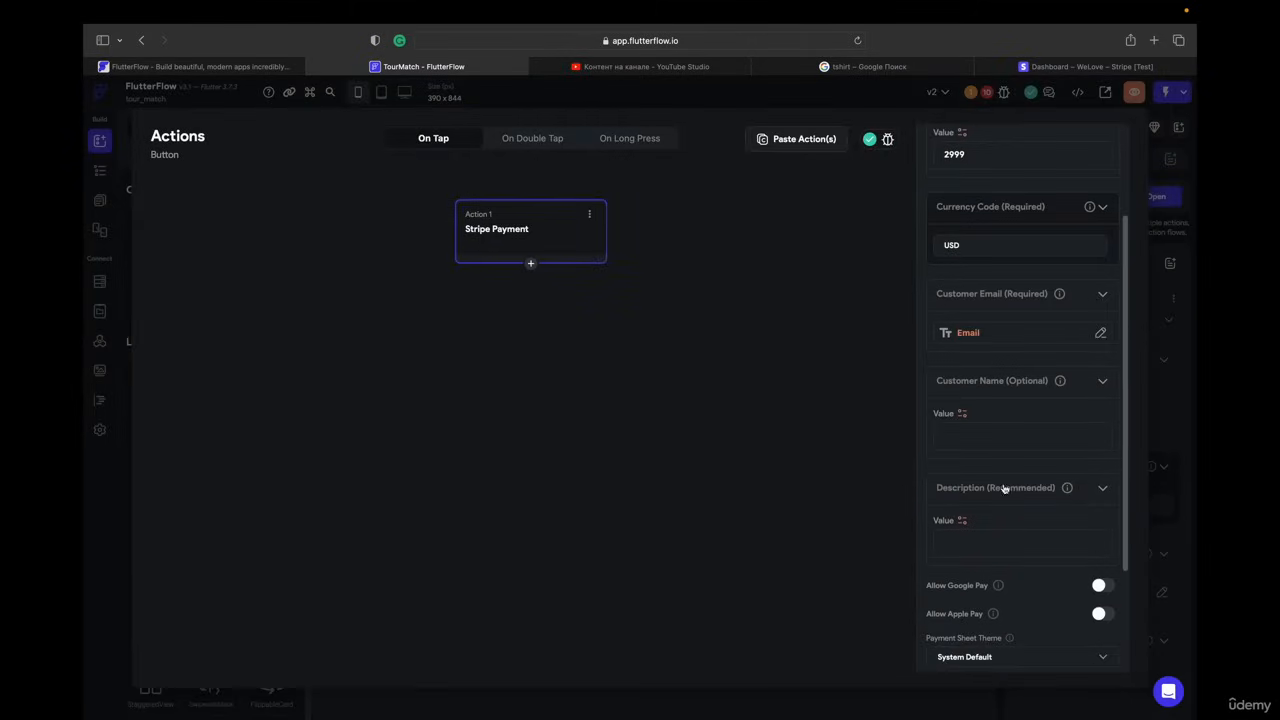
{"action": "left_click", "coordinate": [963, 416]}
{"action": "left_click", "coordinate": [786, 532]}
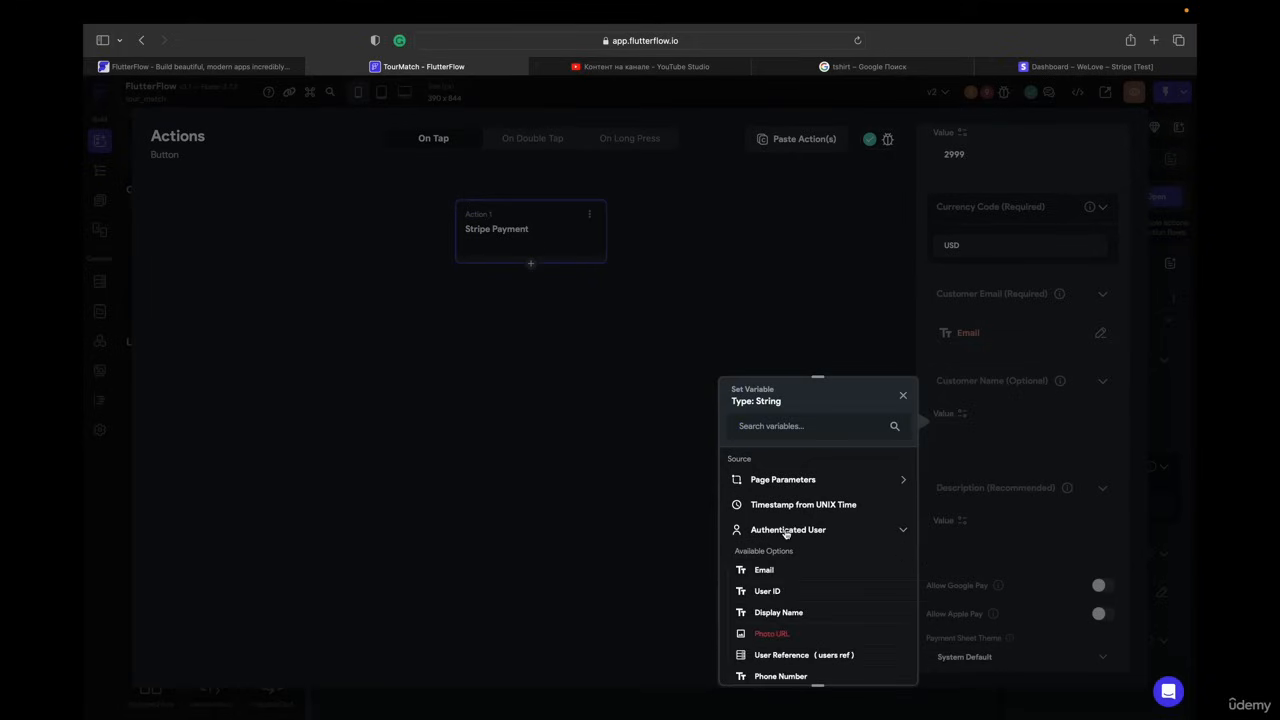
{"action": "left_click", "coordinate": [774, 612]}
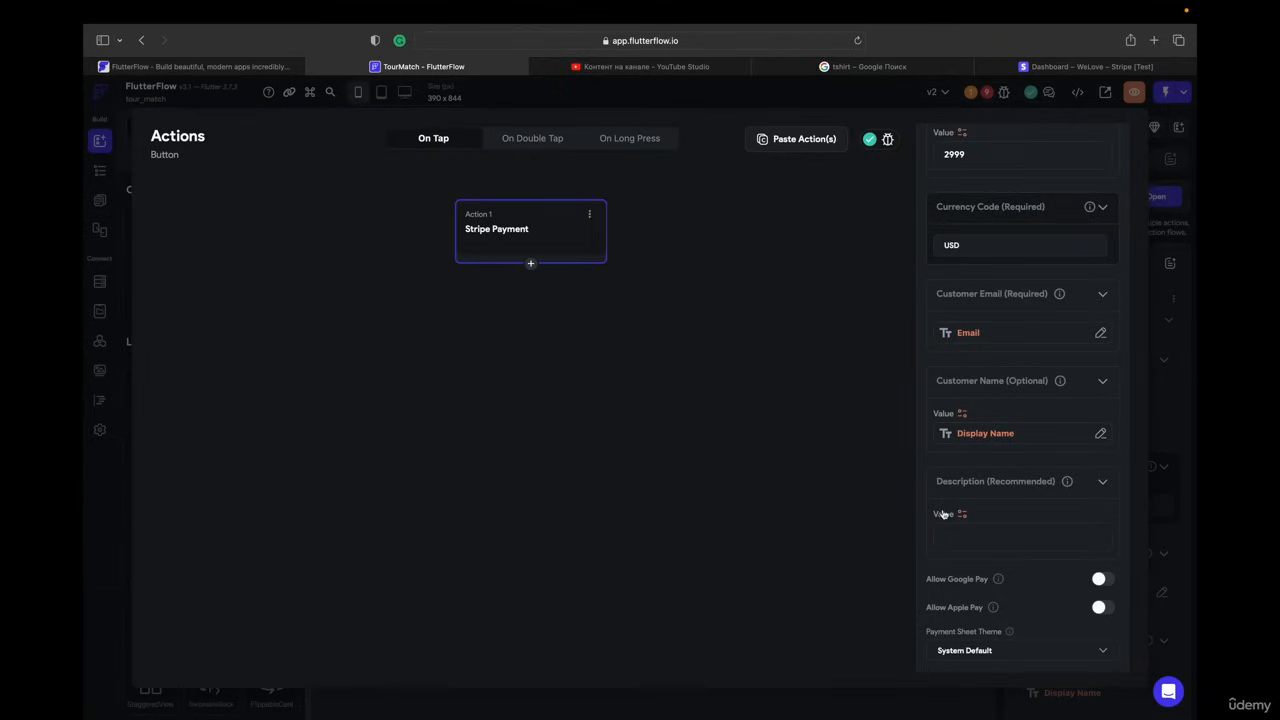
{"action": "scroll", "coordinate": [942, 514], "scroll_direction": "down", "scroll_amount": 3}
{"action": "left_click", "coordinate": [964, 408]}
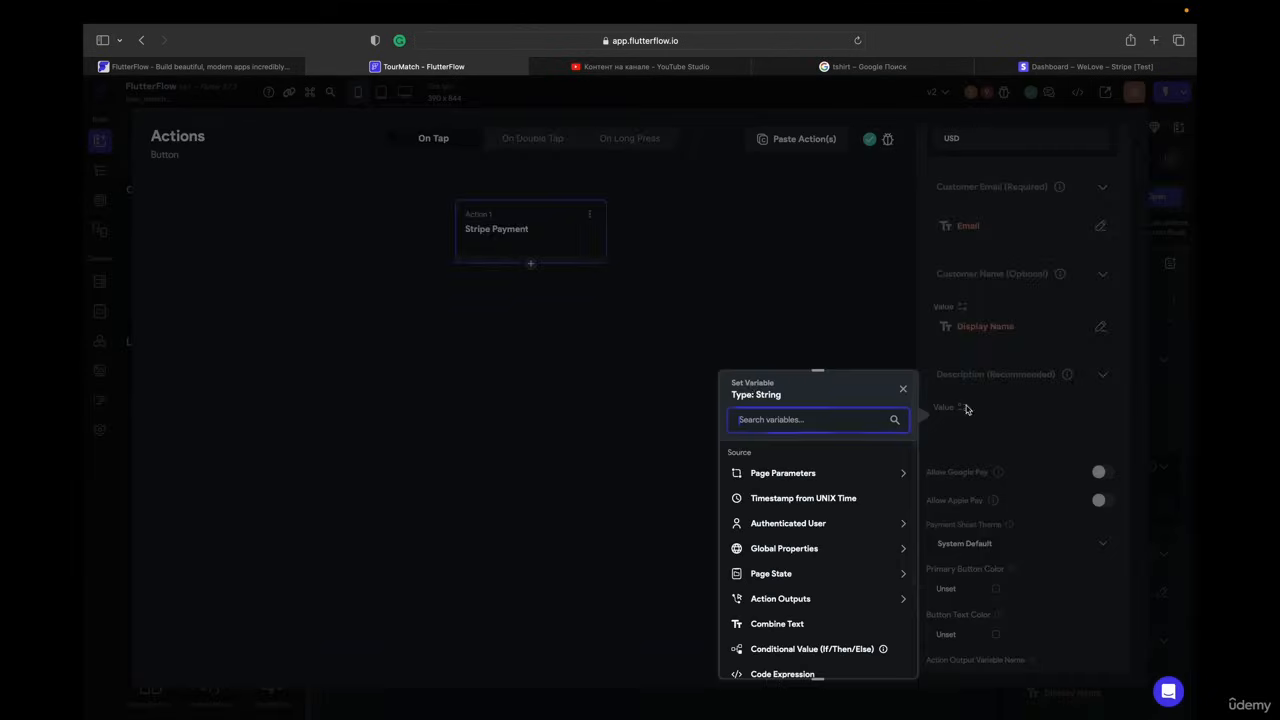
{"action": "left_click", "coordinate": [762, 326]}
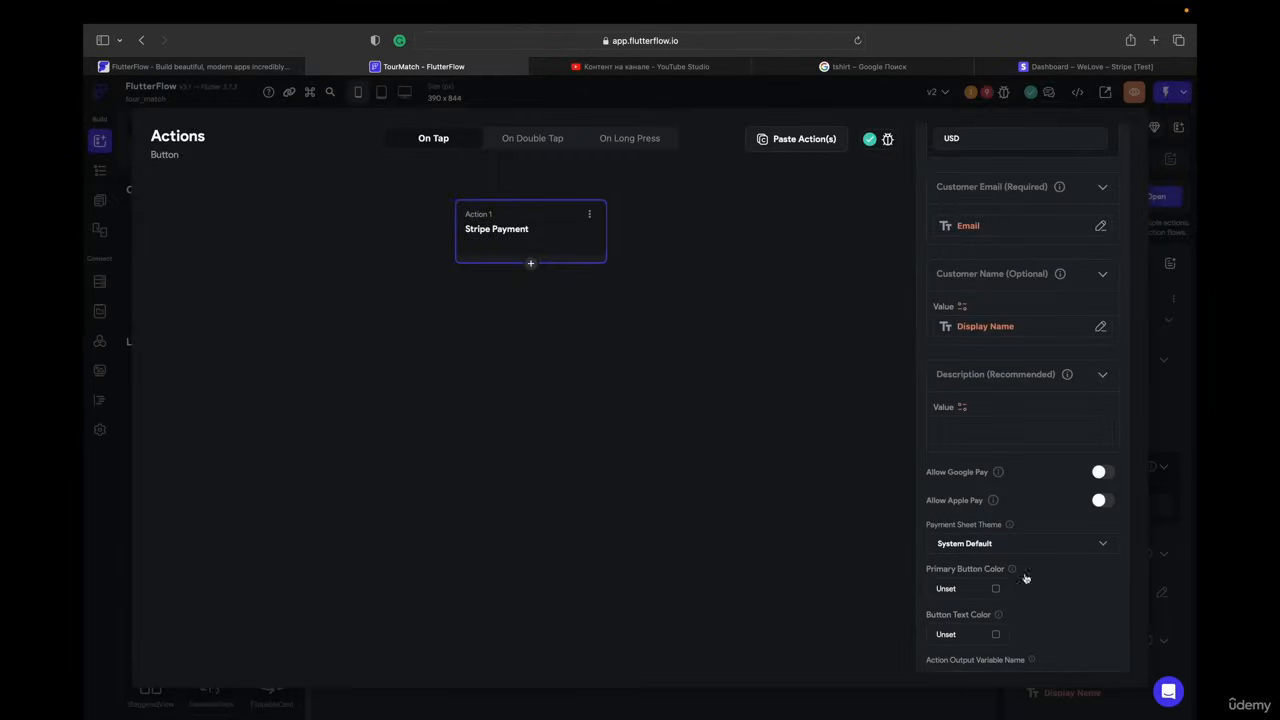
- Close the action flow editor and set the Stripe payment's description to "T-Shirt" in the button's properties
{"action": "left_click", "coordinate": [829, 517]}
{"action": "left_click", "coordinate": [1092, 655]}
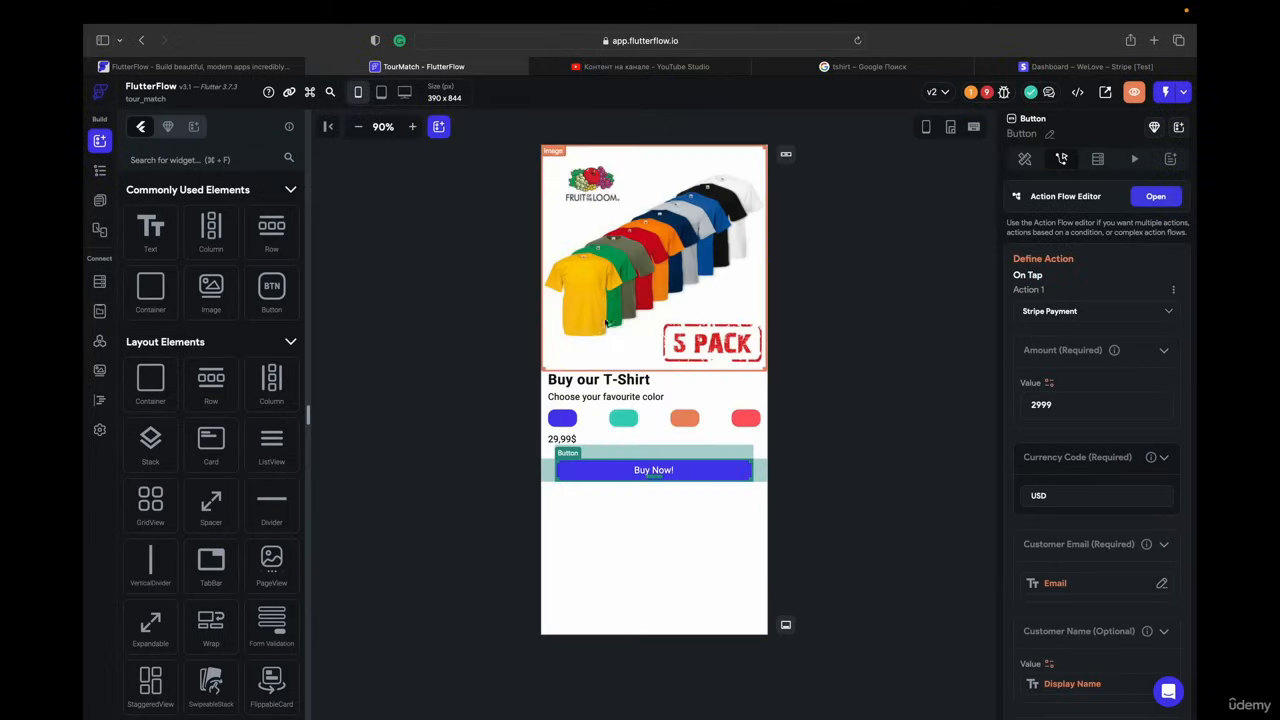
{"action": "scroll", "coordinate": [1095, 547], "scroll_direction": "down", "scroll_amount": 1}
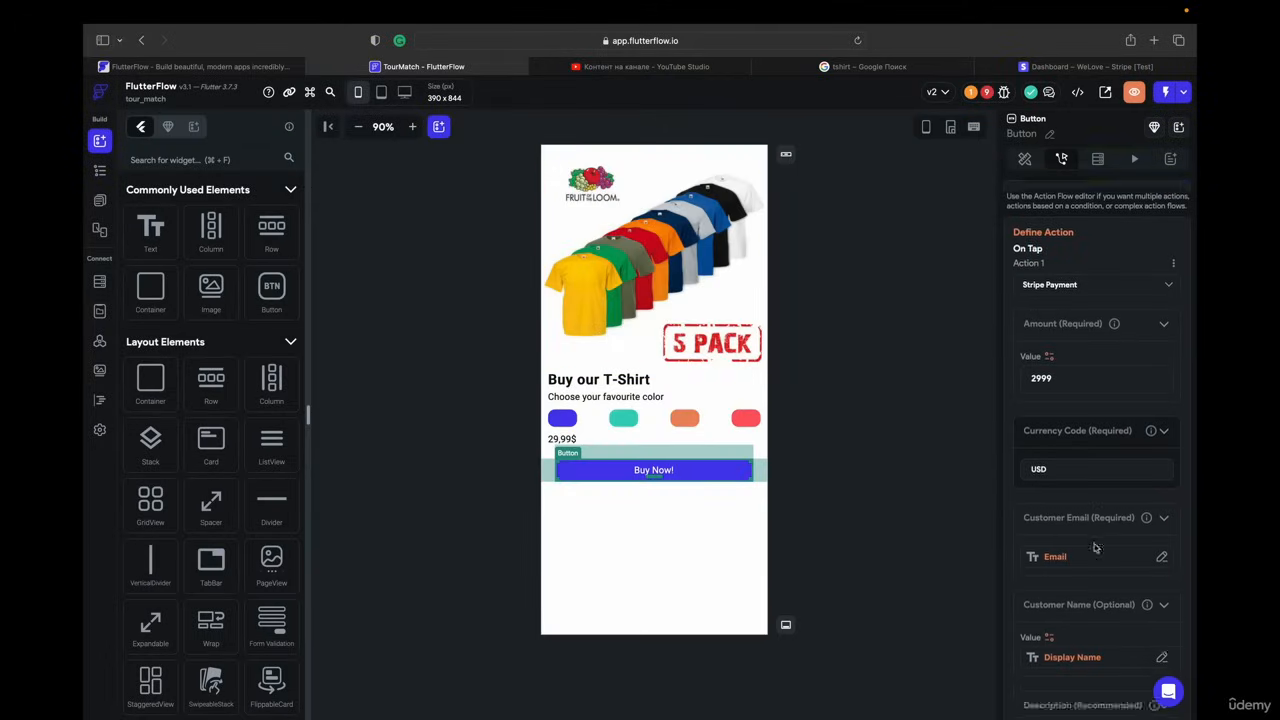
{"action": "scroll", "coordinate": [1095, 547], "scroll_direction": "down", "scroll_amount": 5}
{"action": "left_click", "coordinate": [1062, 590]}
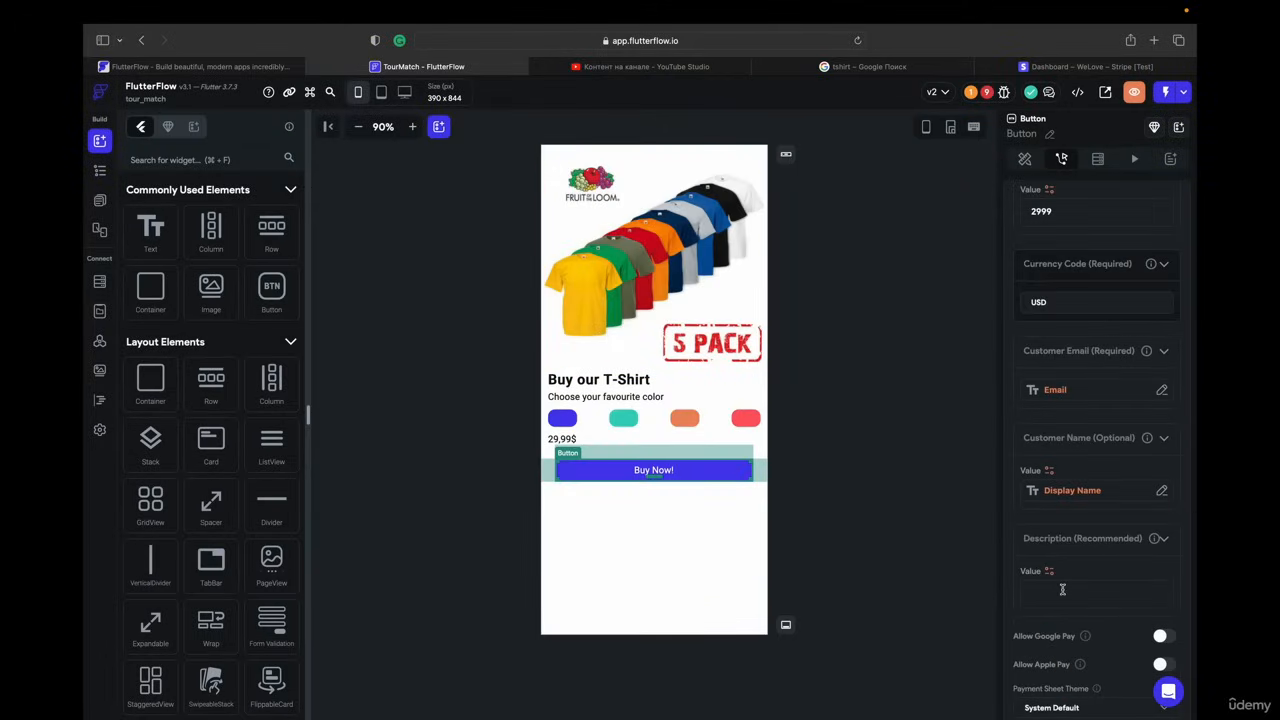
{"action": "scroll", "coordinate": [1095, 550], "scroll_direction": "down", "scroll_amount": 5}
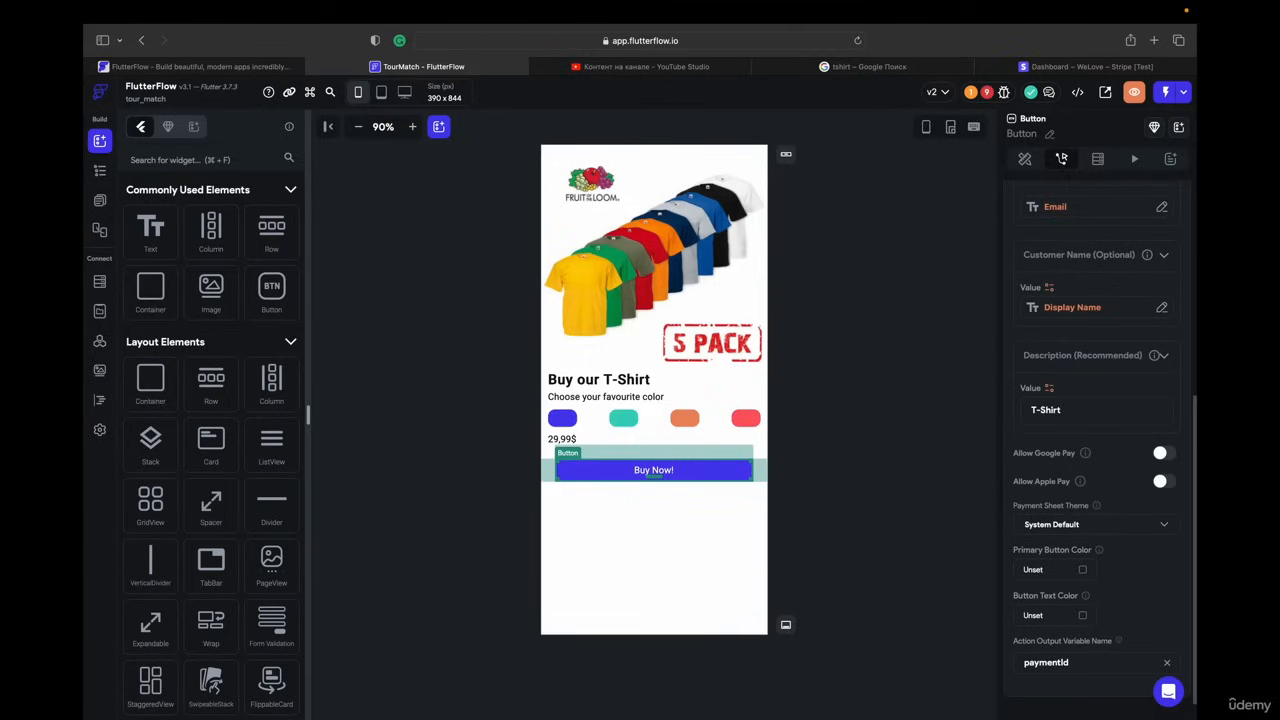
- Allow Google Pay and Apple Pay for the Stripe payment, keeping the payment sheet theme at System Default
{"action": "left_click", "coordinate": [1163, 452]}
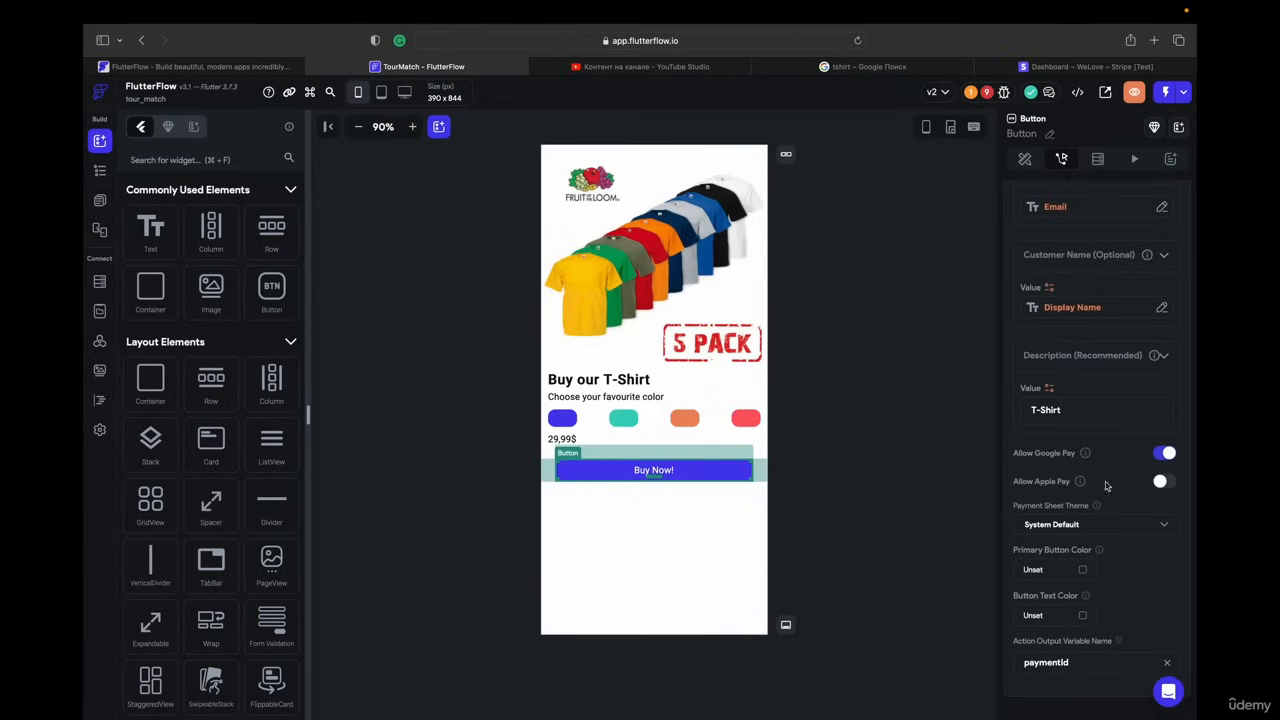
{"action": "left_click", "coordinate": [1160, 486]}
{"action": "scroll", "coordinate": [1120, 486], "scroll_direction": "down", "scroll_amount": 1}
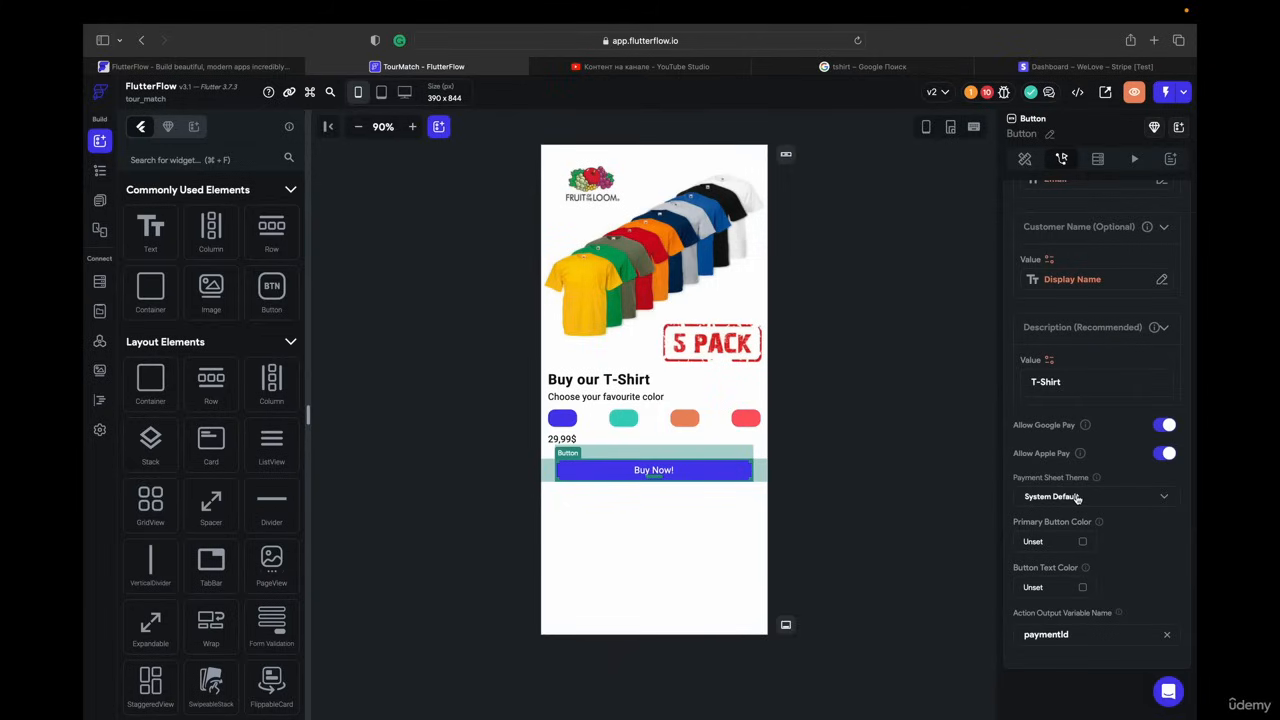
{"action": "left_click", "coordinate": [1076, 498]}
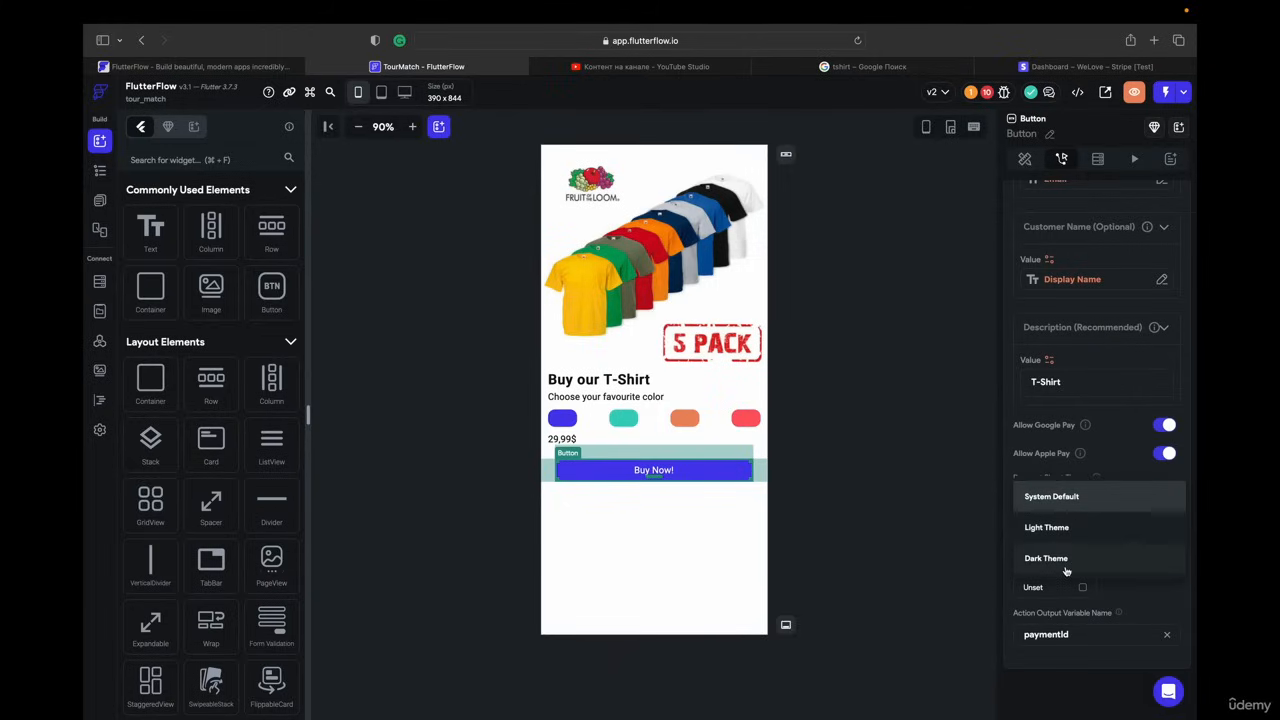
{"action": "left_click", "coordinate": [1076, 503]}
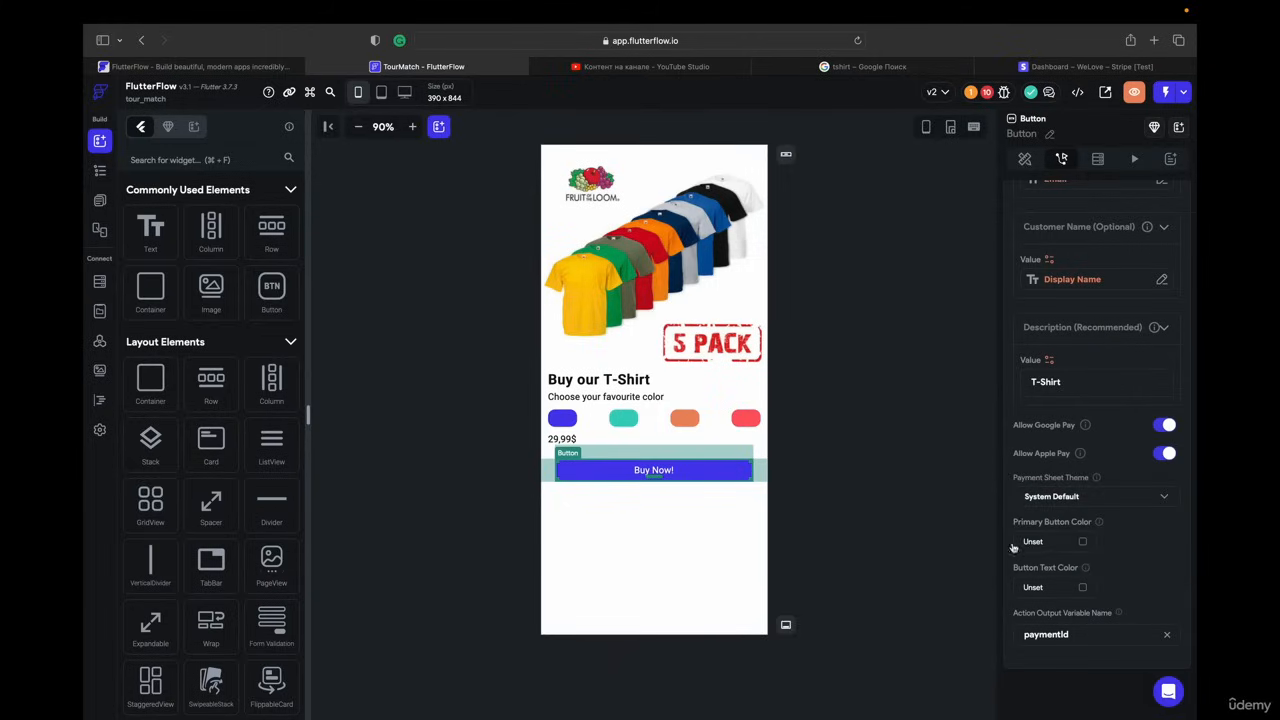
- Set the payment sheet's primary button color to the theme's Primary and its button text color to White
{"action": "left_click", "coordinate": [1083, 542]}
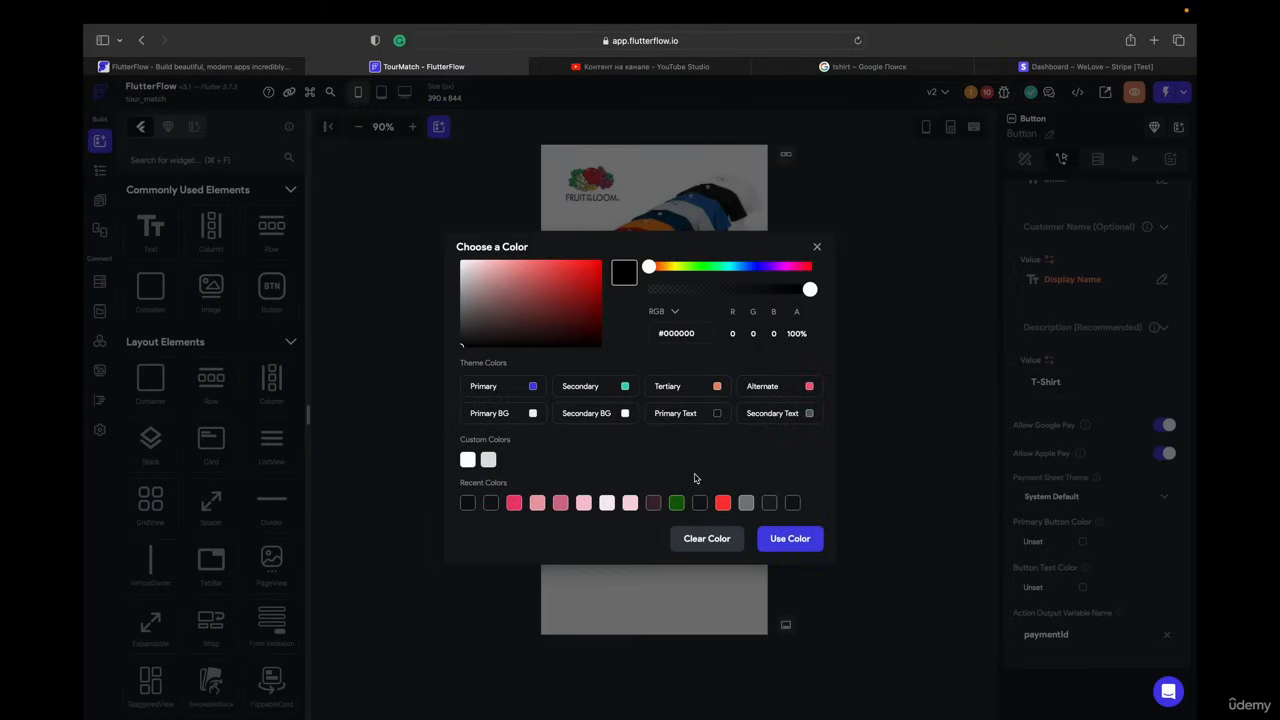
{"action": "left_click", "coordinate": [533, 386]}
{"action": "left_click", "coordinate": [1083, 588]}
{"action": "left_click_drag", "start_coordinate": [502, 346], "coordinate": [411, 168]}
{"action": "left_click", "coordinate": [789, 538]}
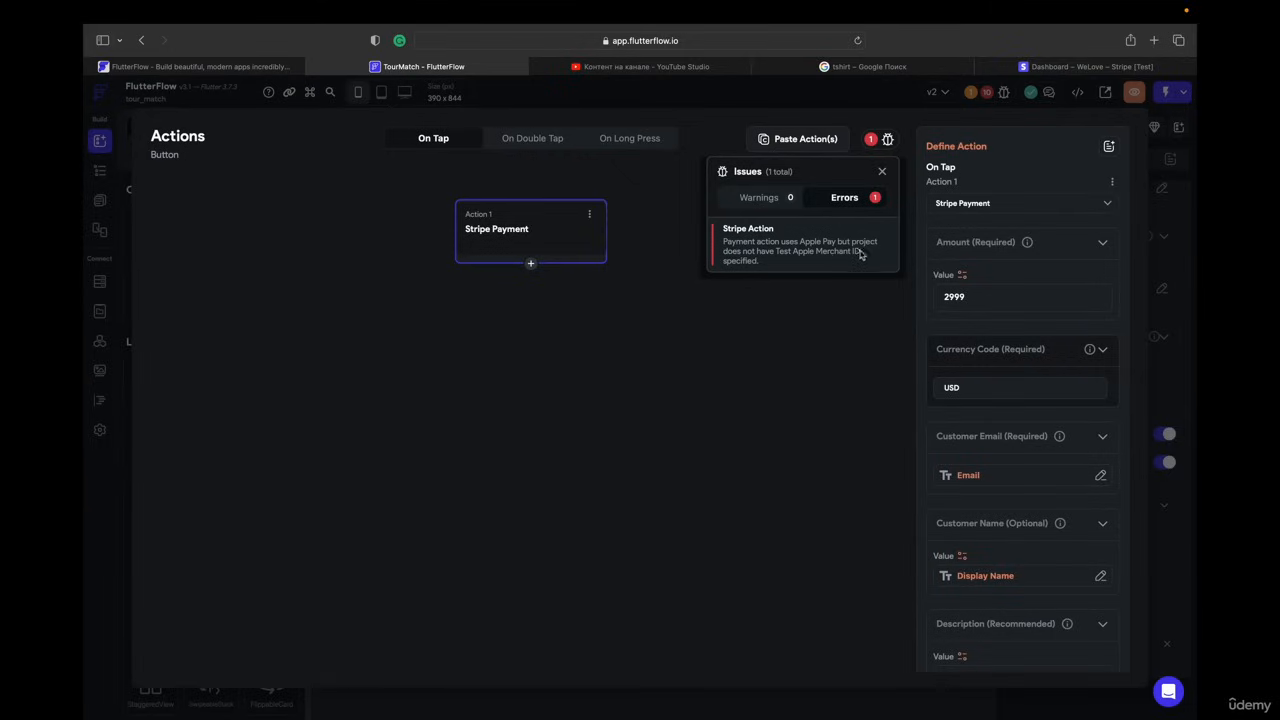
- Close the issues list and the action flow editor, and turn off Apple Pay for the Stripe payment
{"action": "left_click", "coordinate": [802, 332]}
{"action": "left_click", "coordinate": [814, 546]}
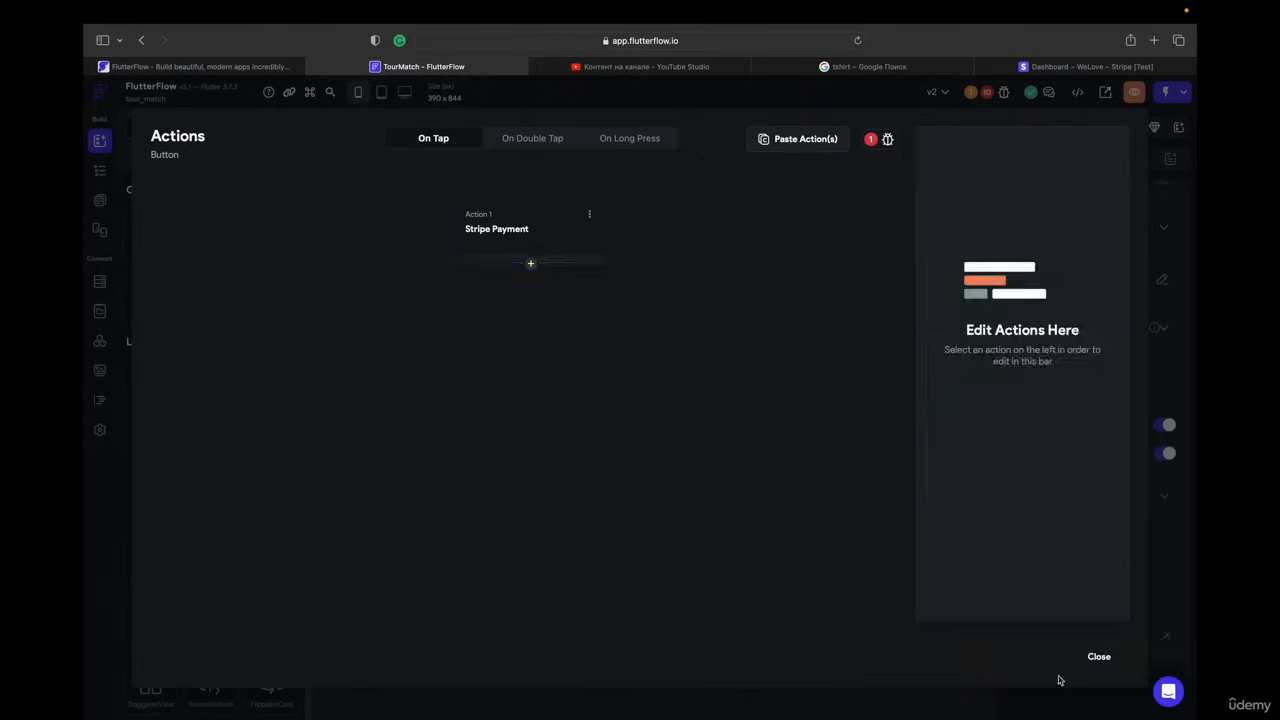
{"action": "left_click", "coordinate": [1095, 654]}
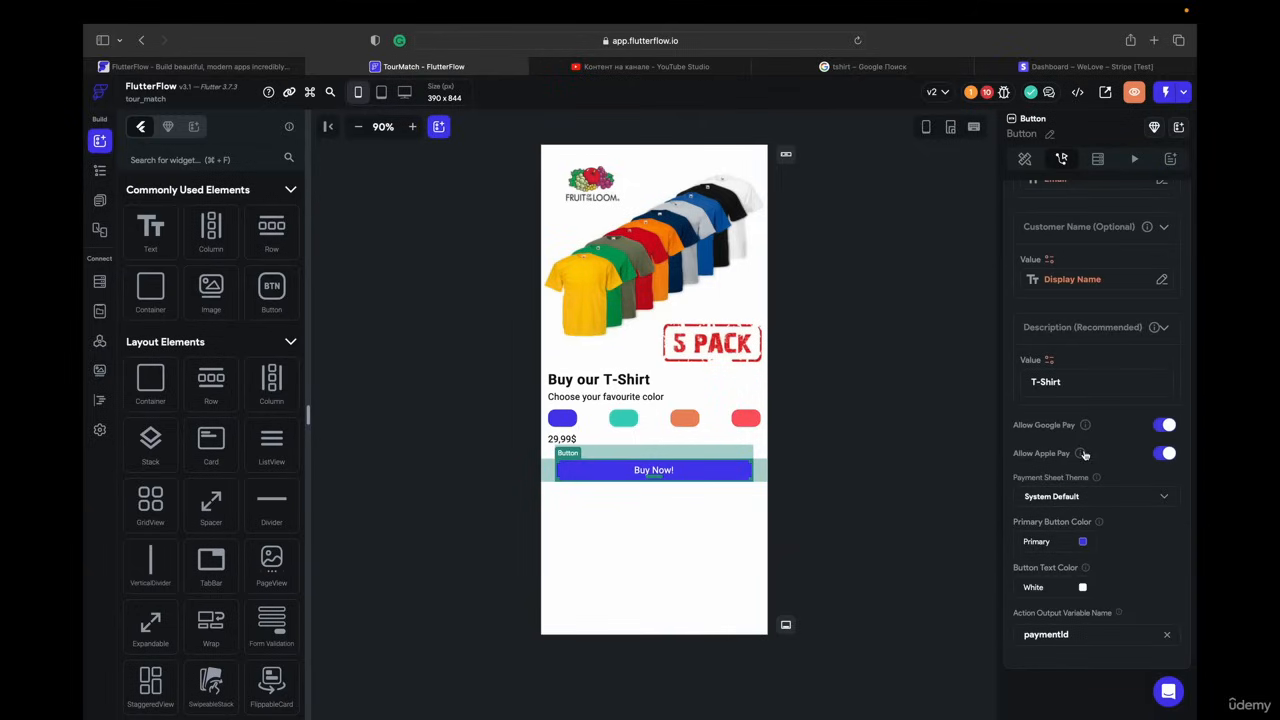
{"action": "left_click", "coordinate": [1152, 454]}
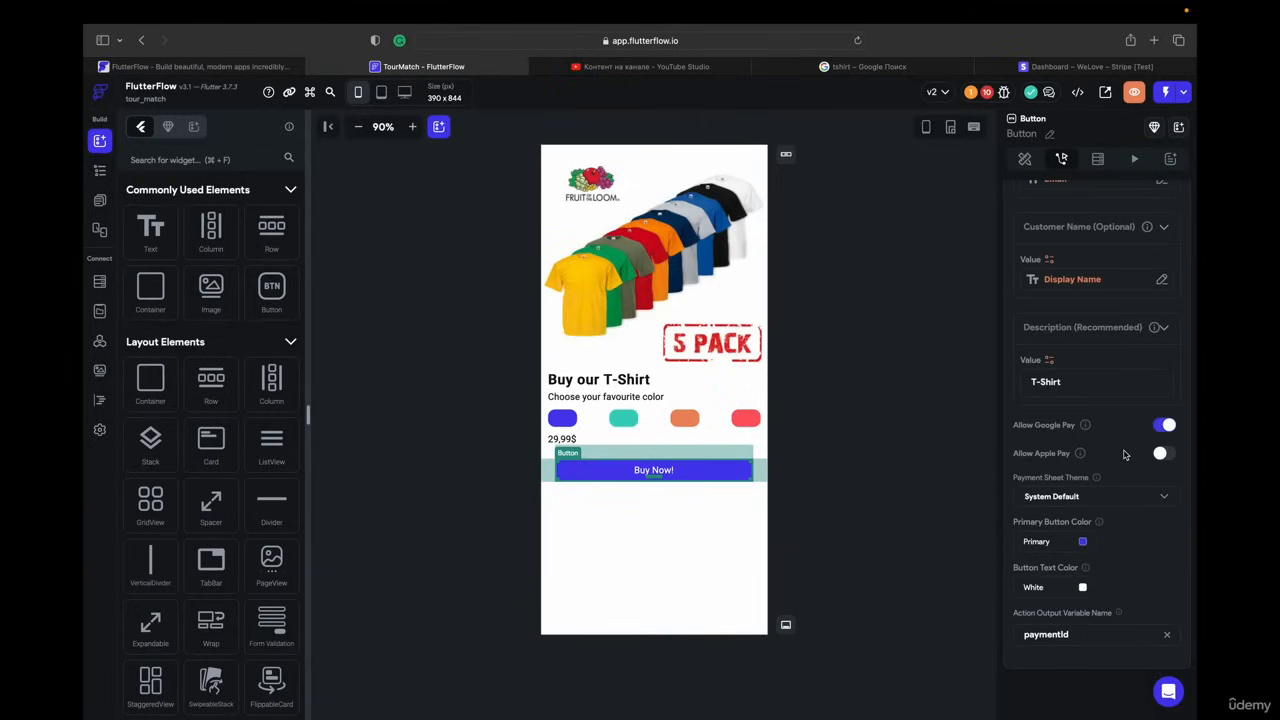